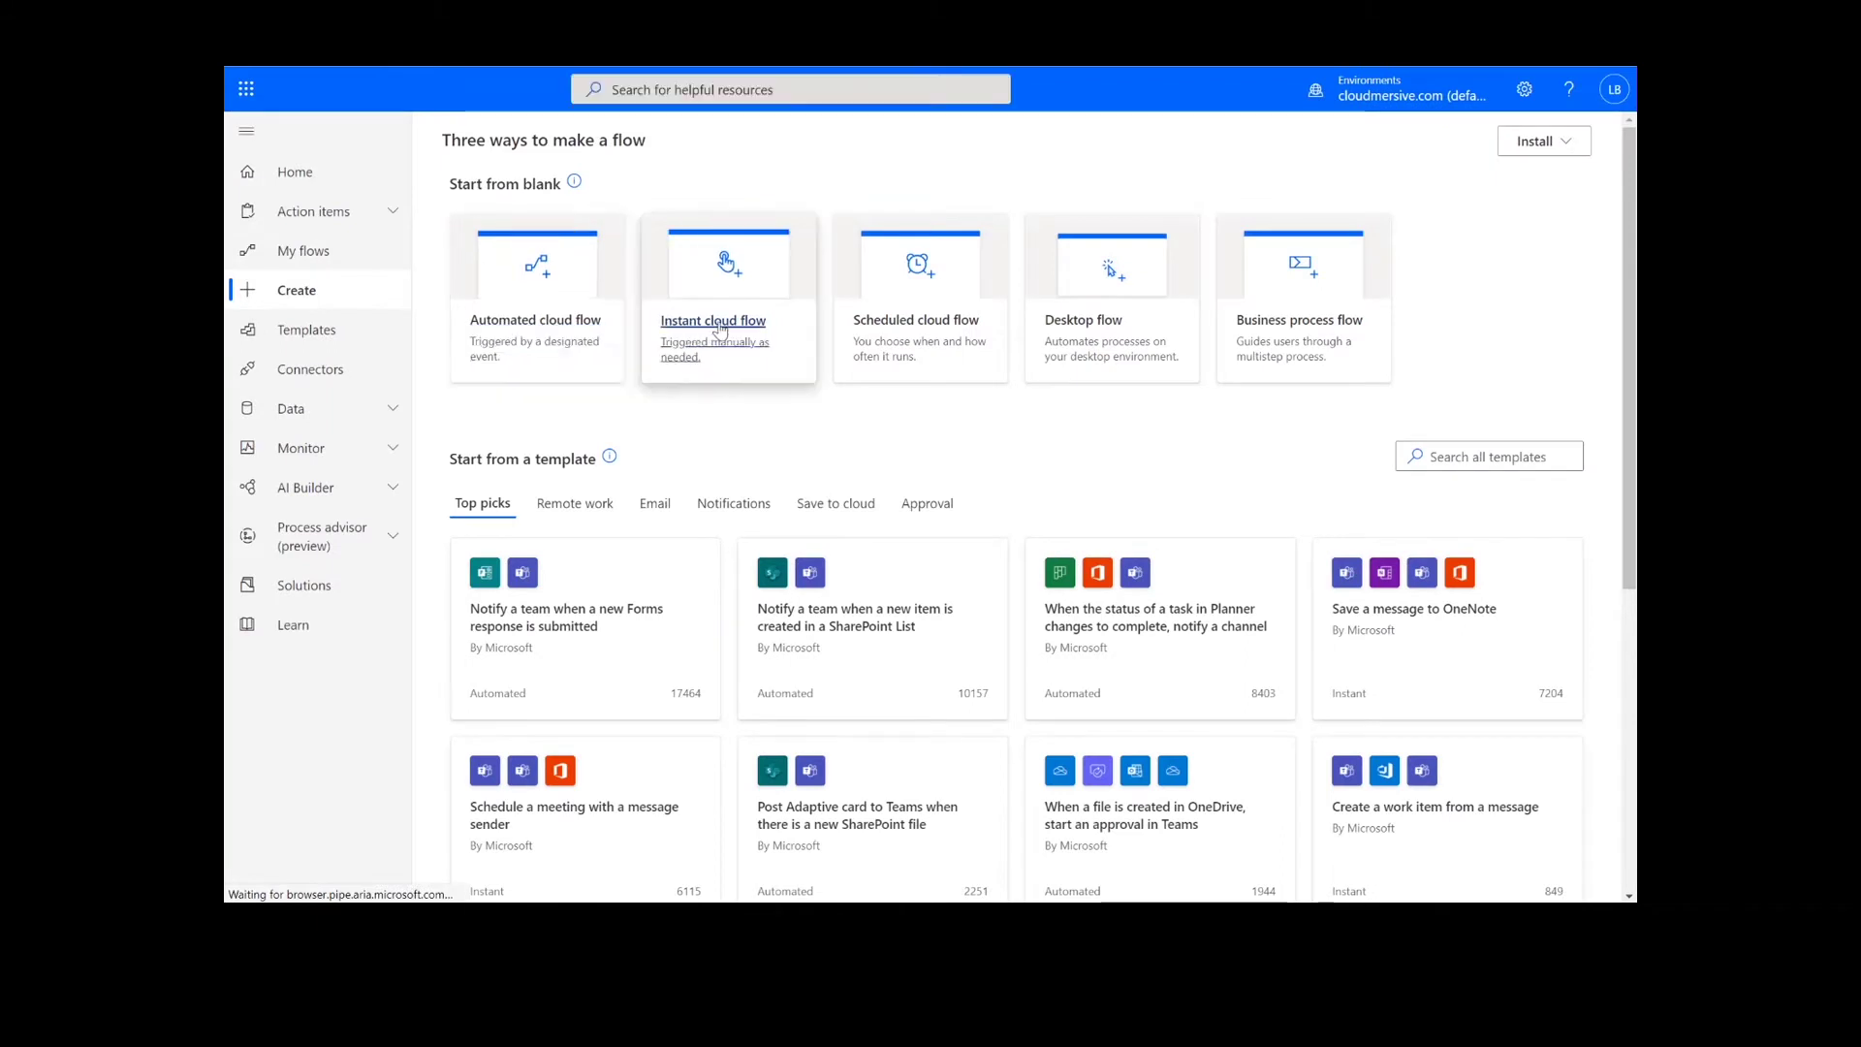
Name the new instant flow 'Virus Scan - Quarantine' with a 'Manually trigger a flow' trigger.
left_click(719, 331)
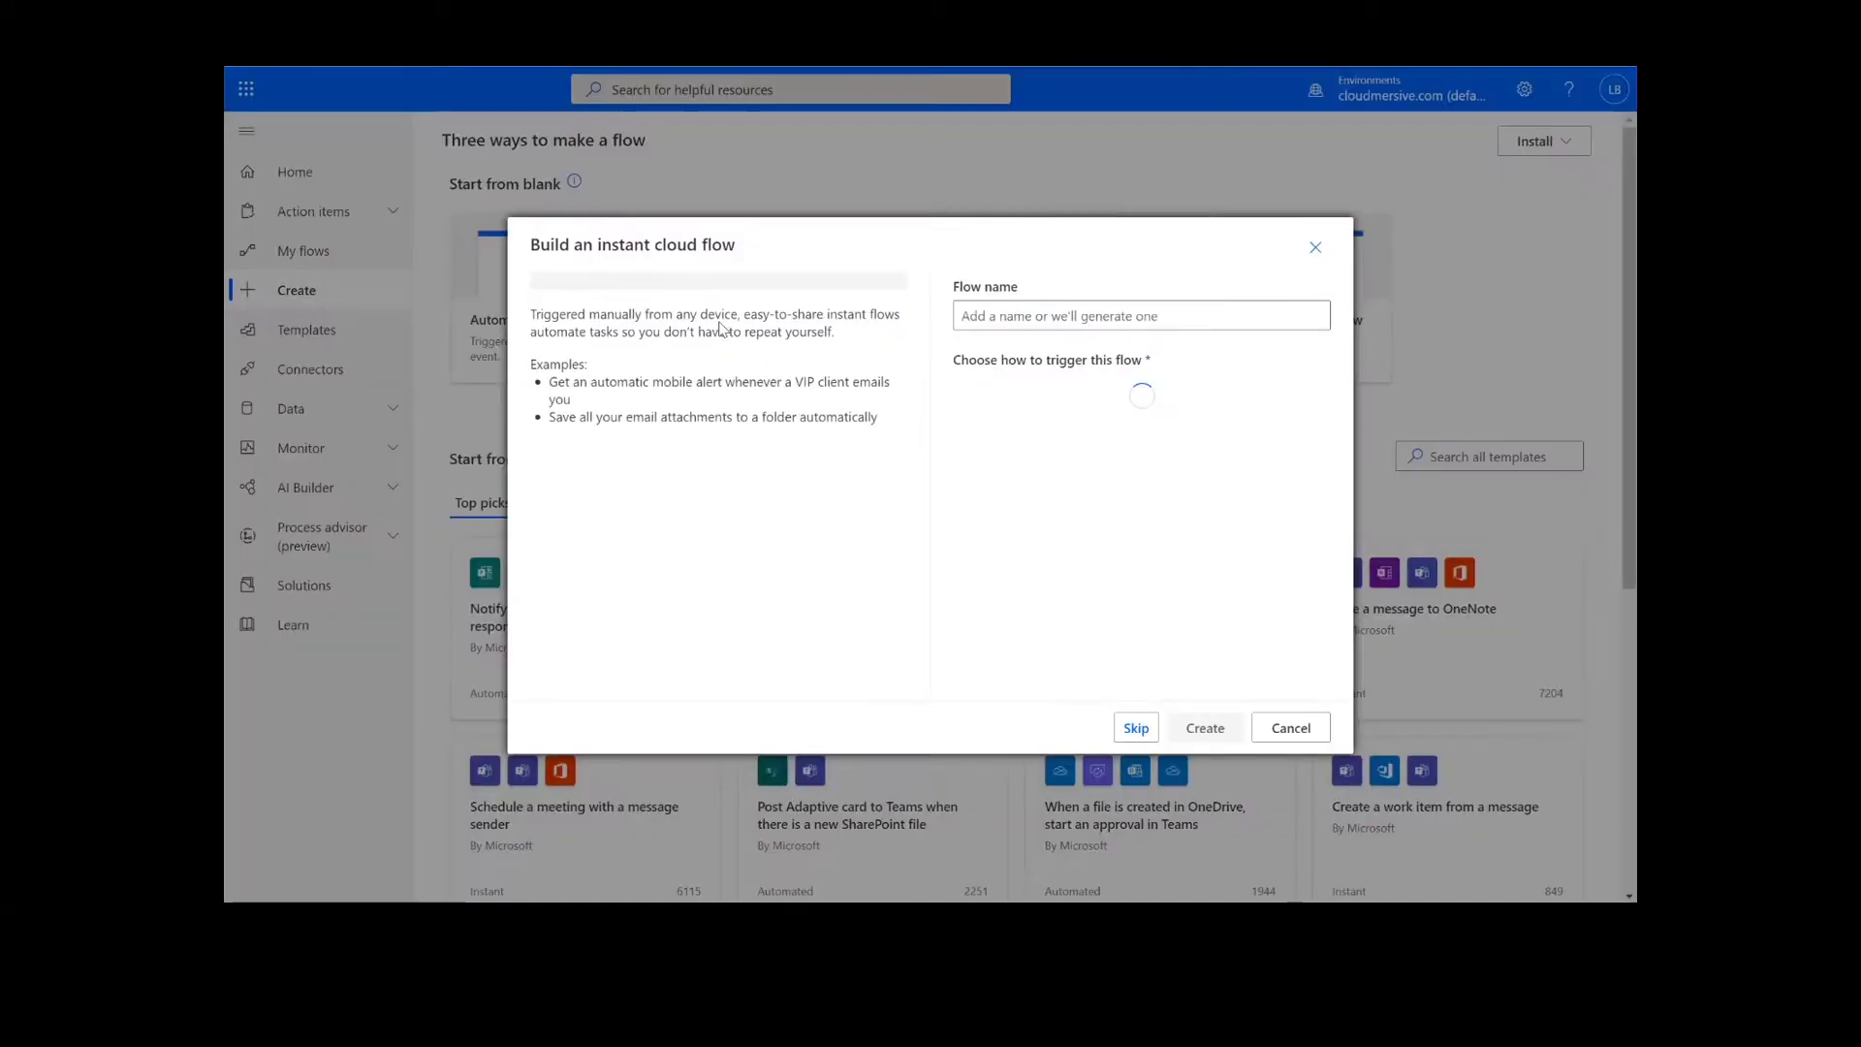
type("Vir")
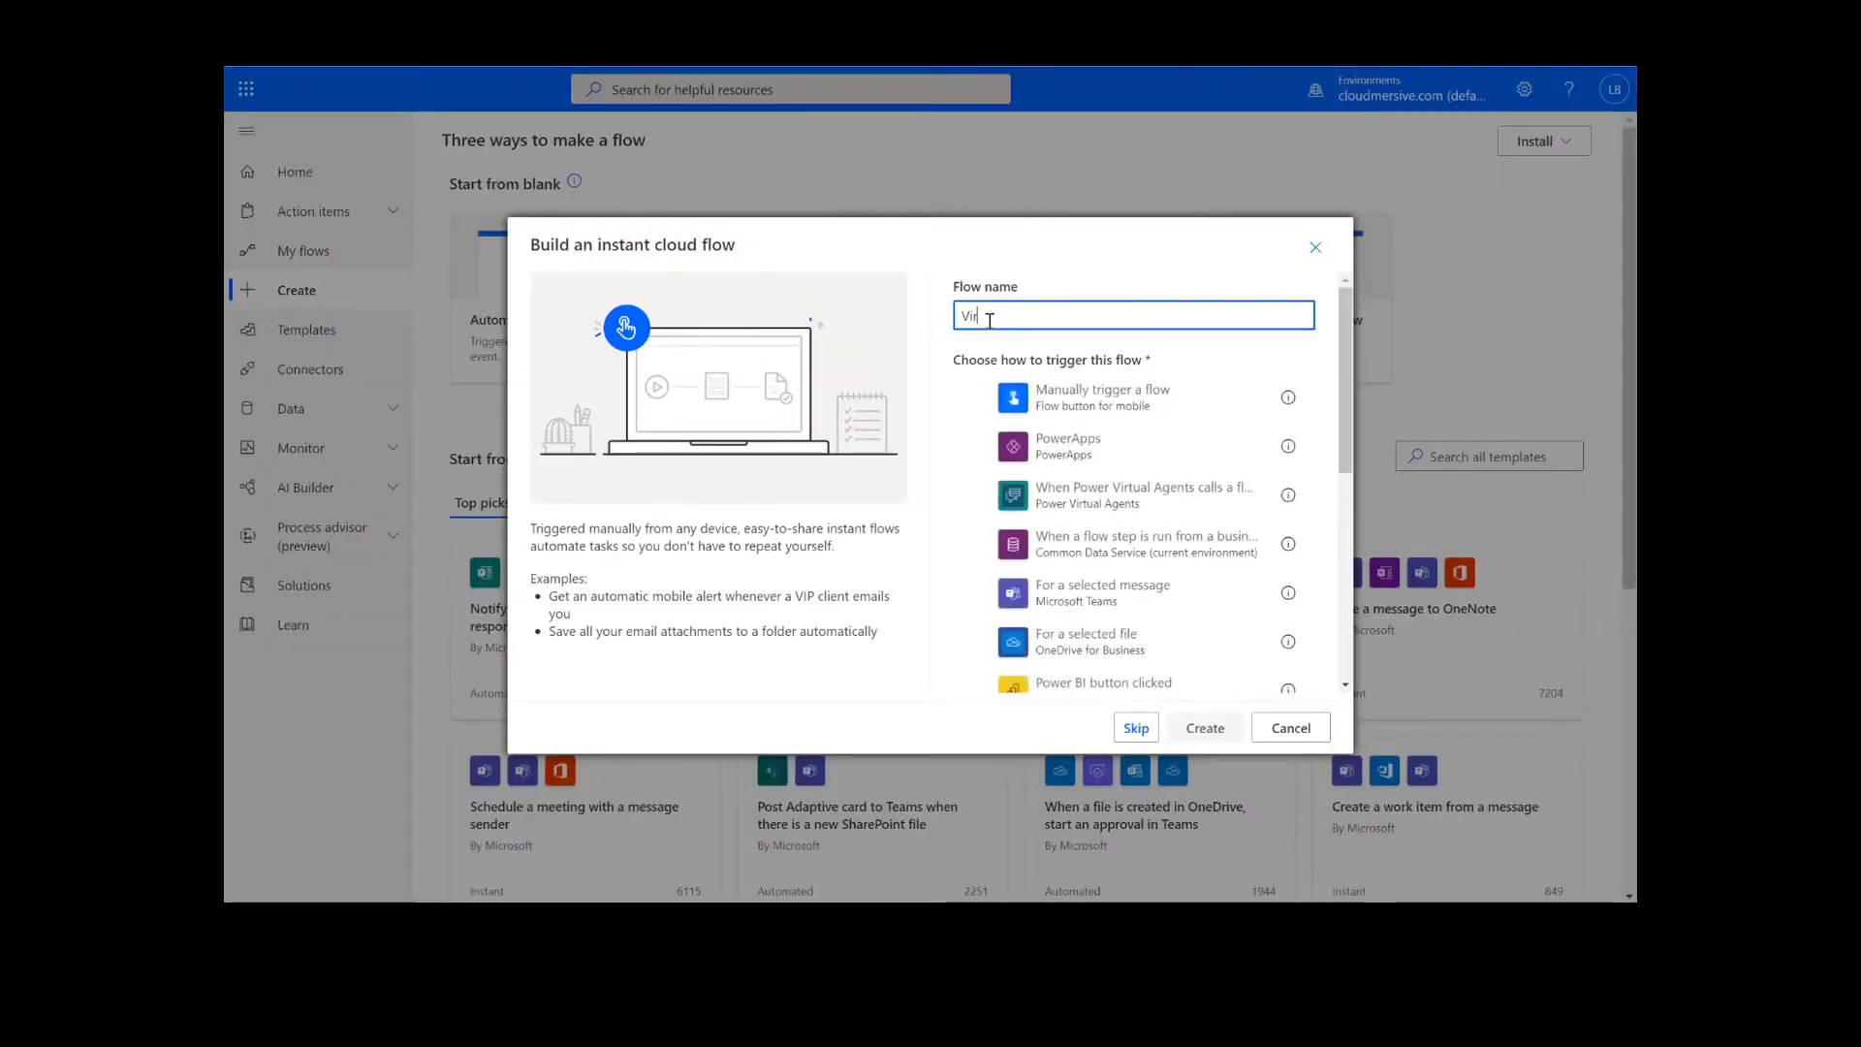
type("us Scan - Quara")
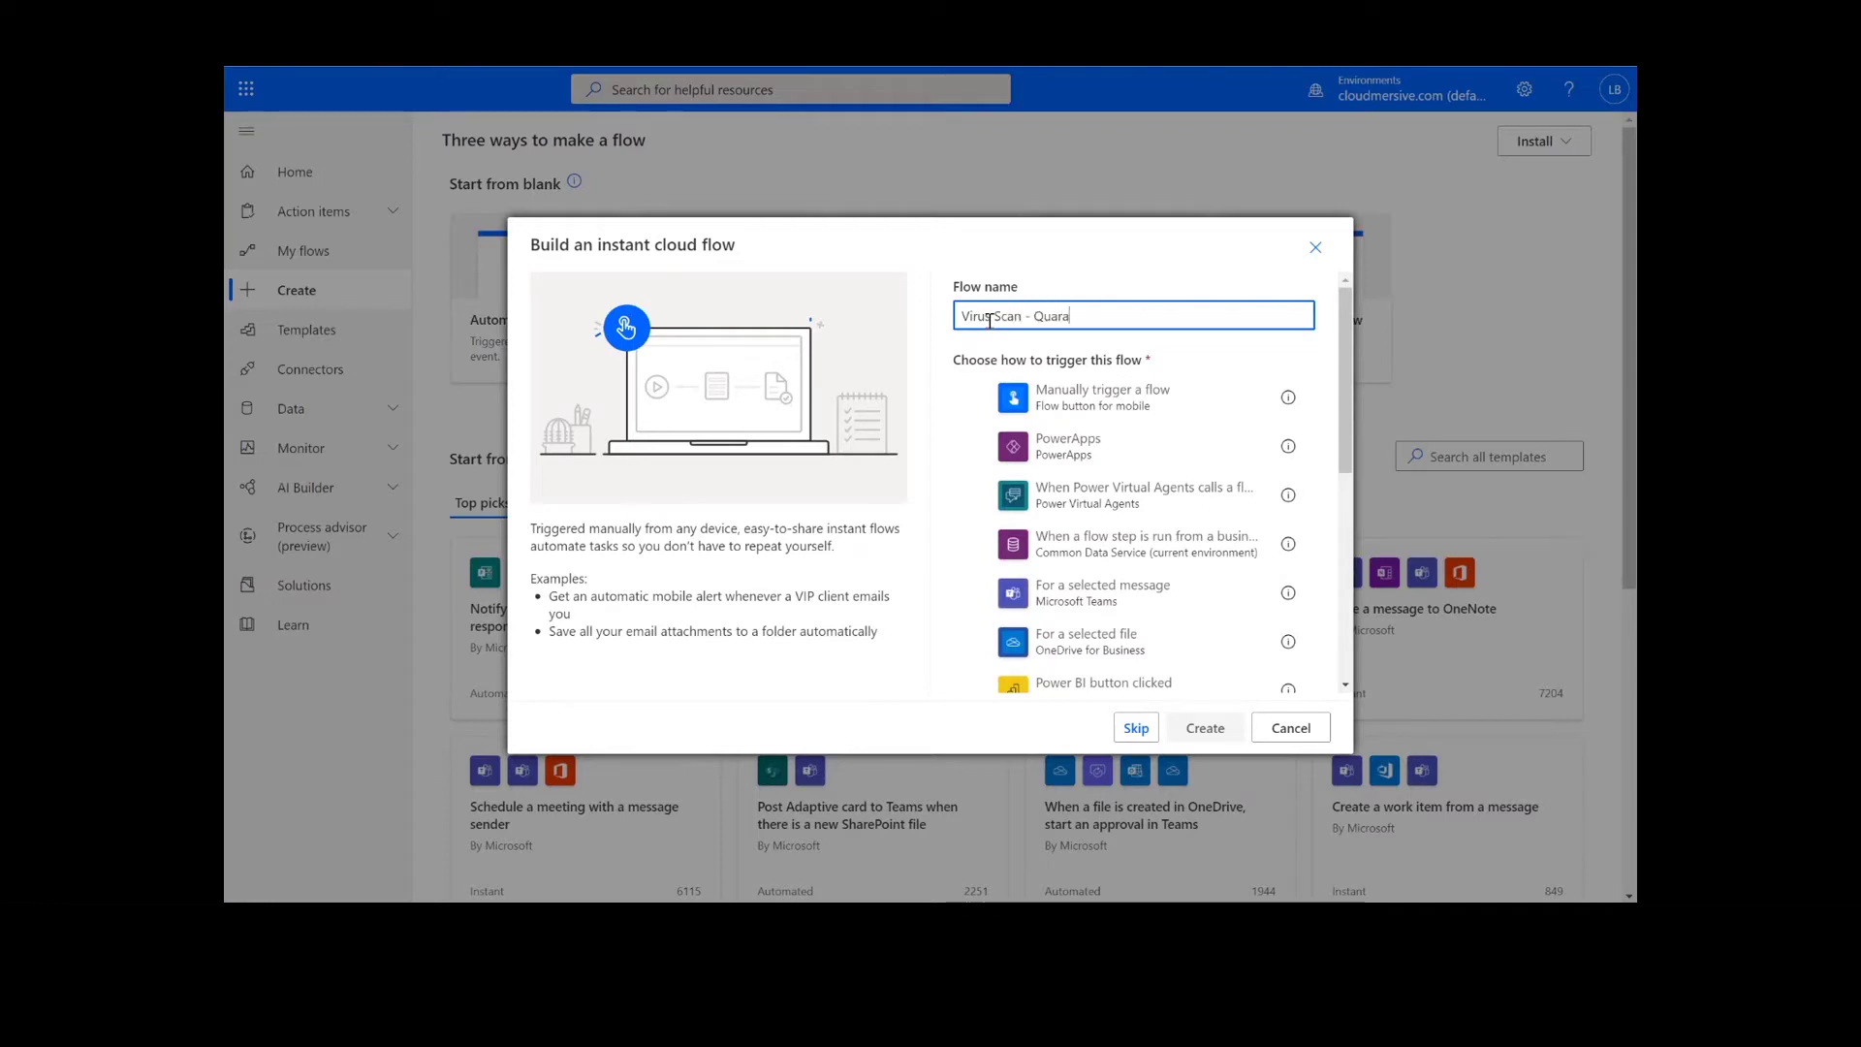
type("ntine")
left_click(989, 318)
left_click(1062, 392)
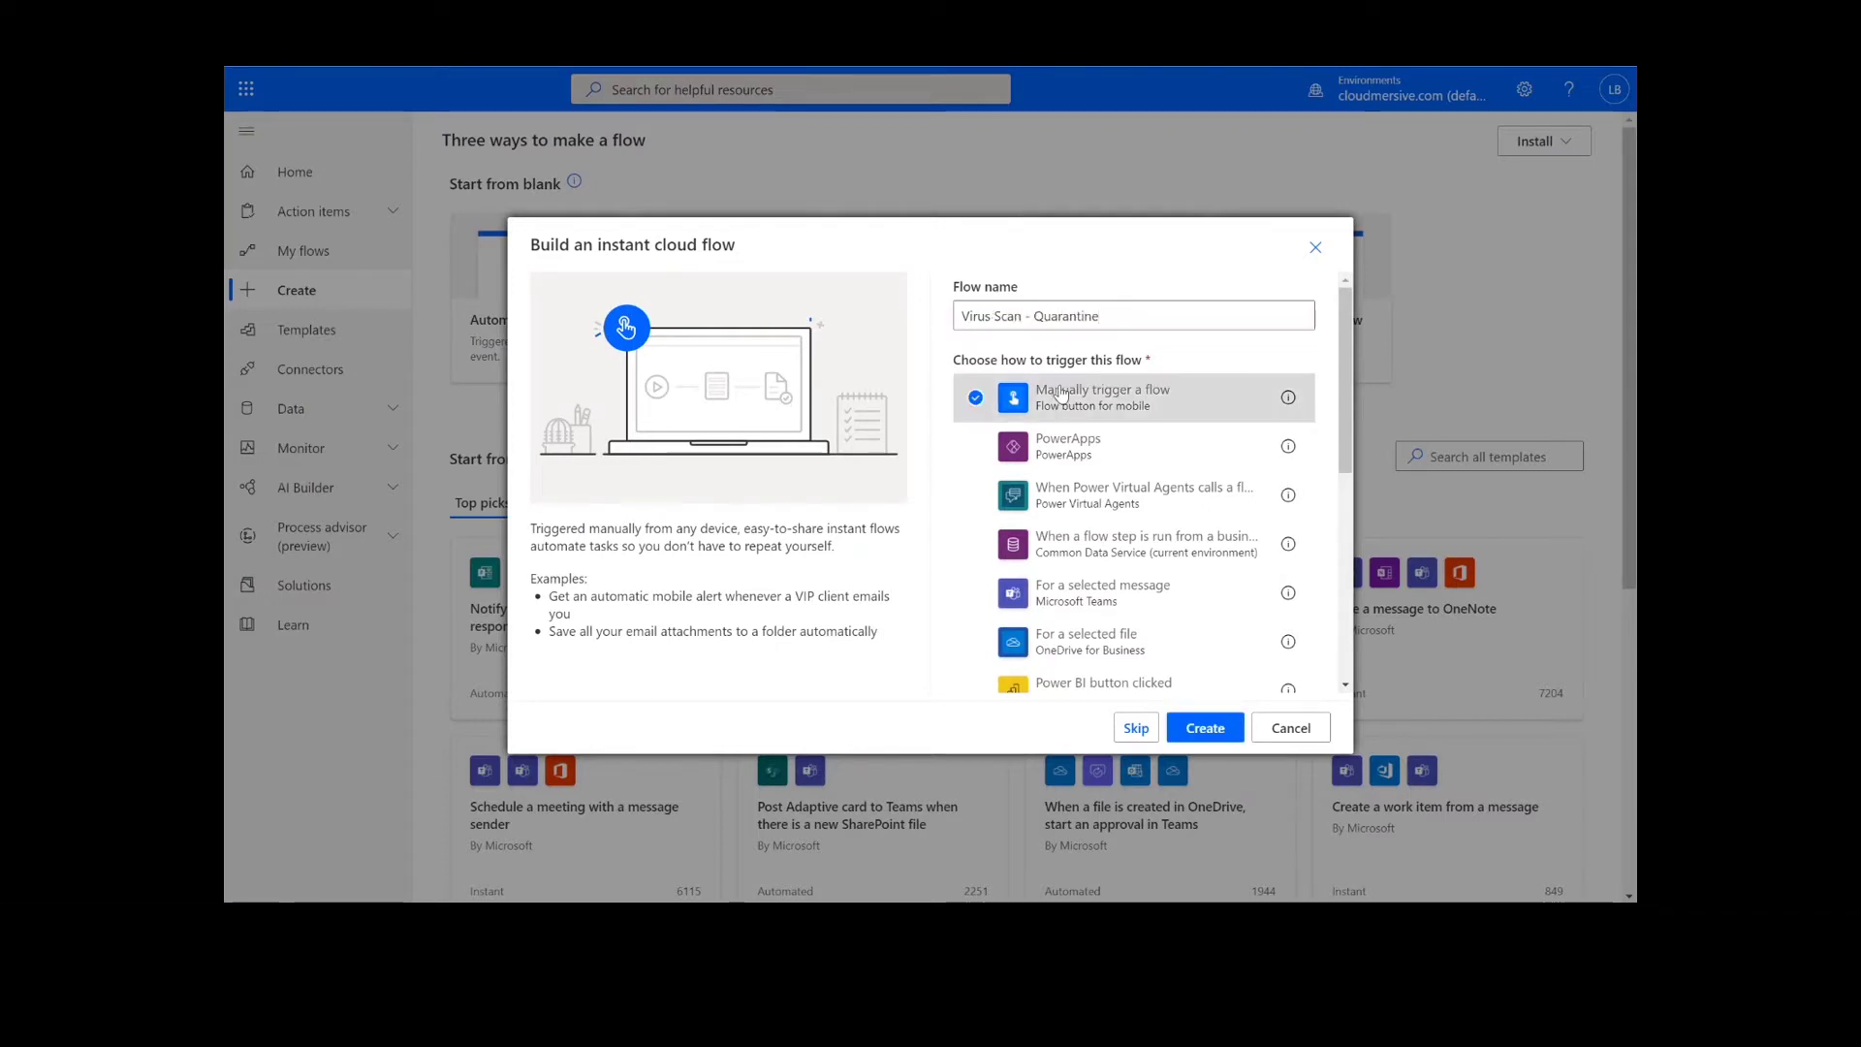
Create the flow and add a SharePoint 'Get file content' step after the trigger.
left_click(1205, 727)
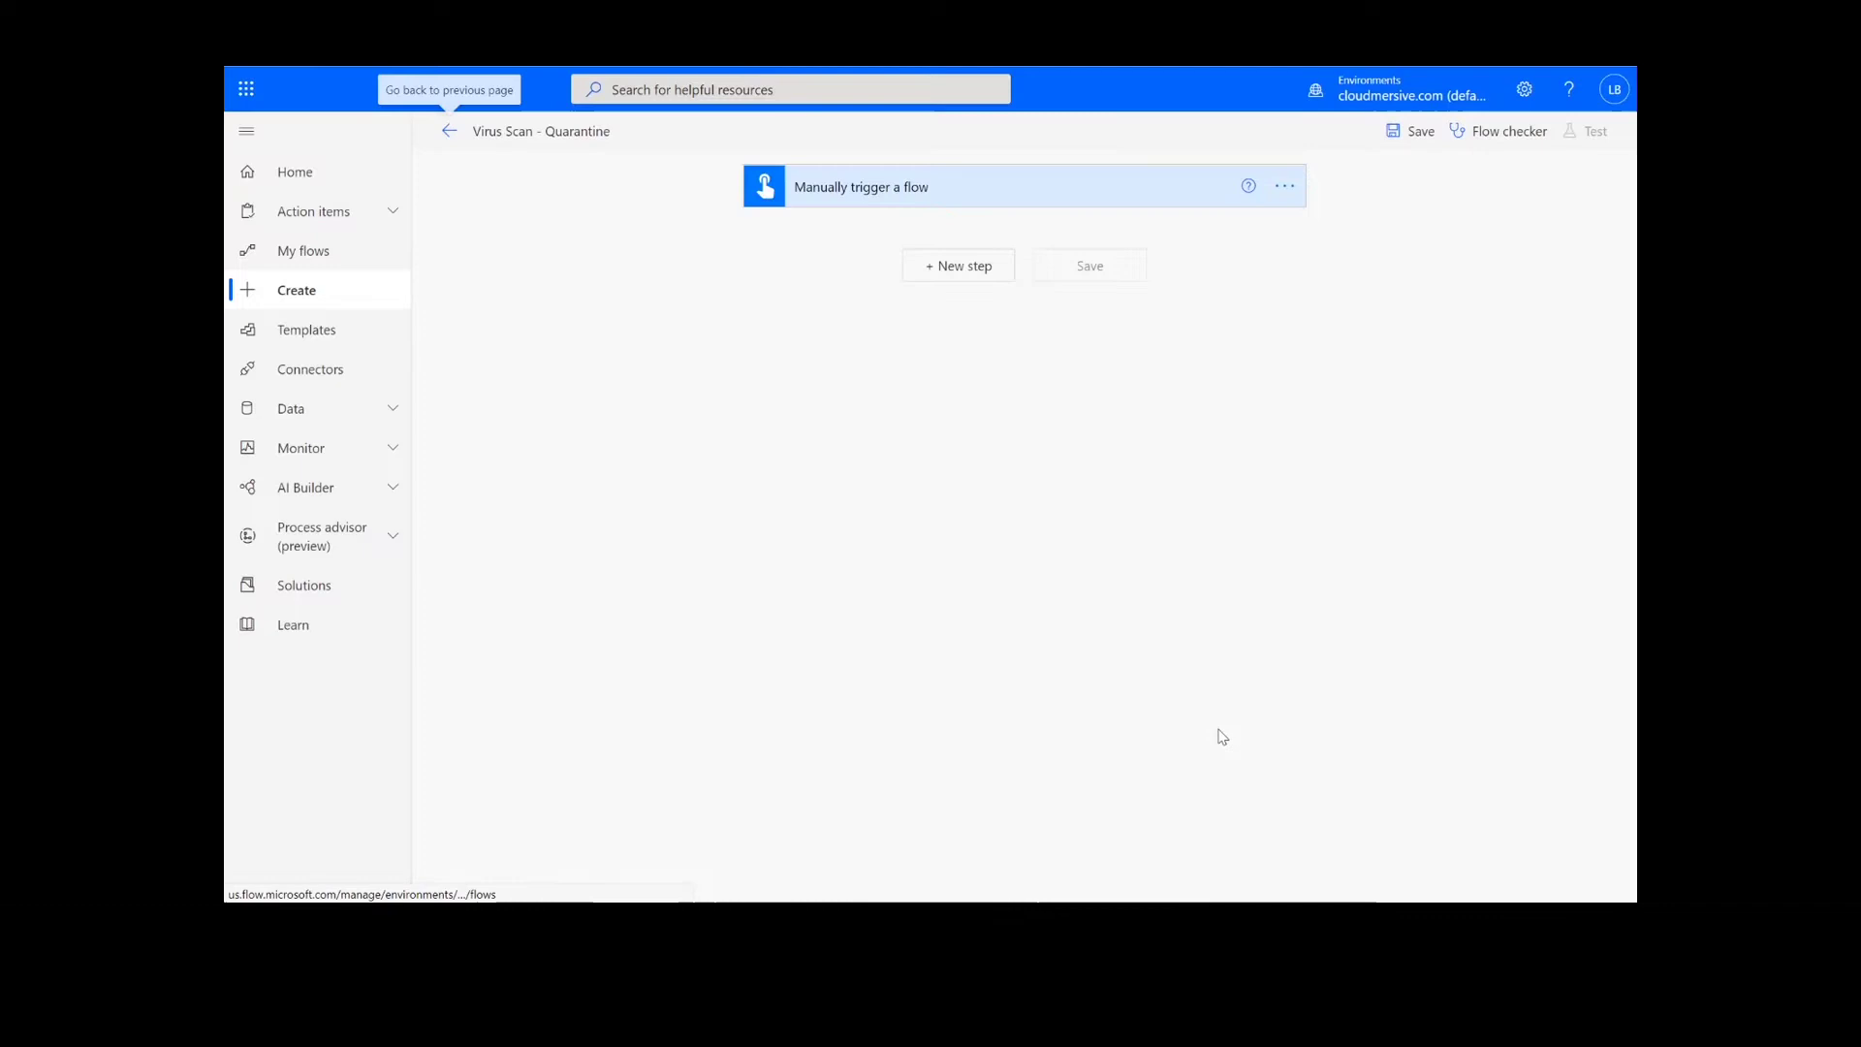
left_click(961, 267)
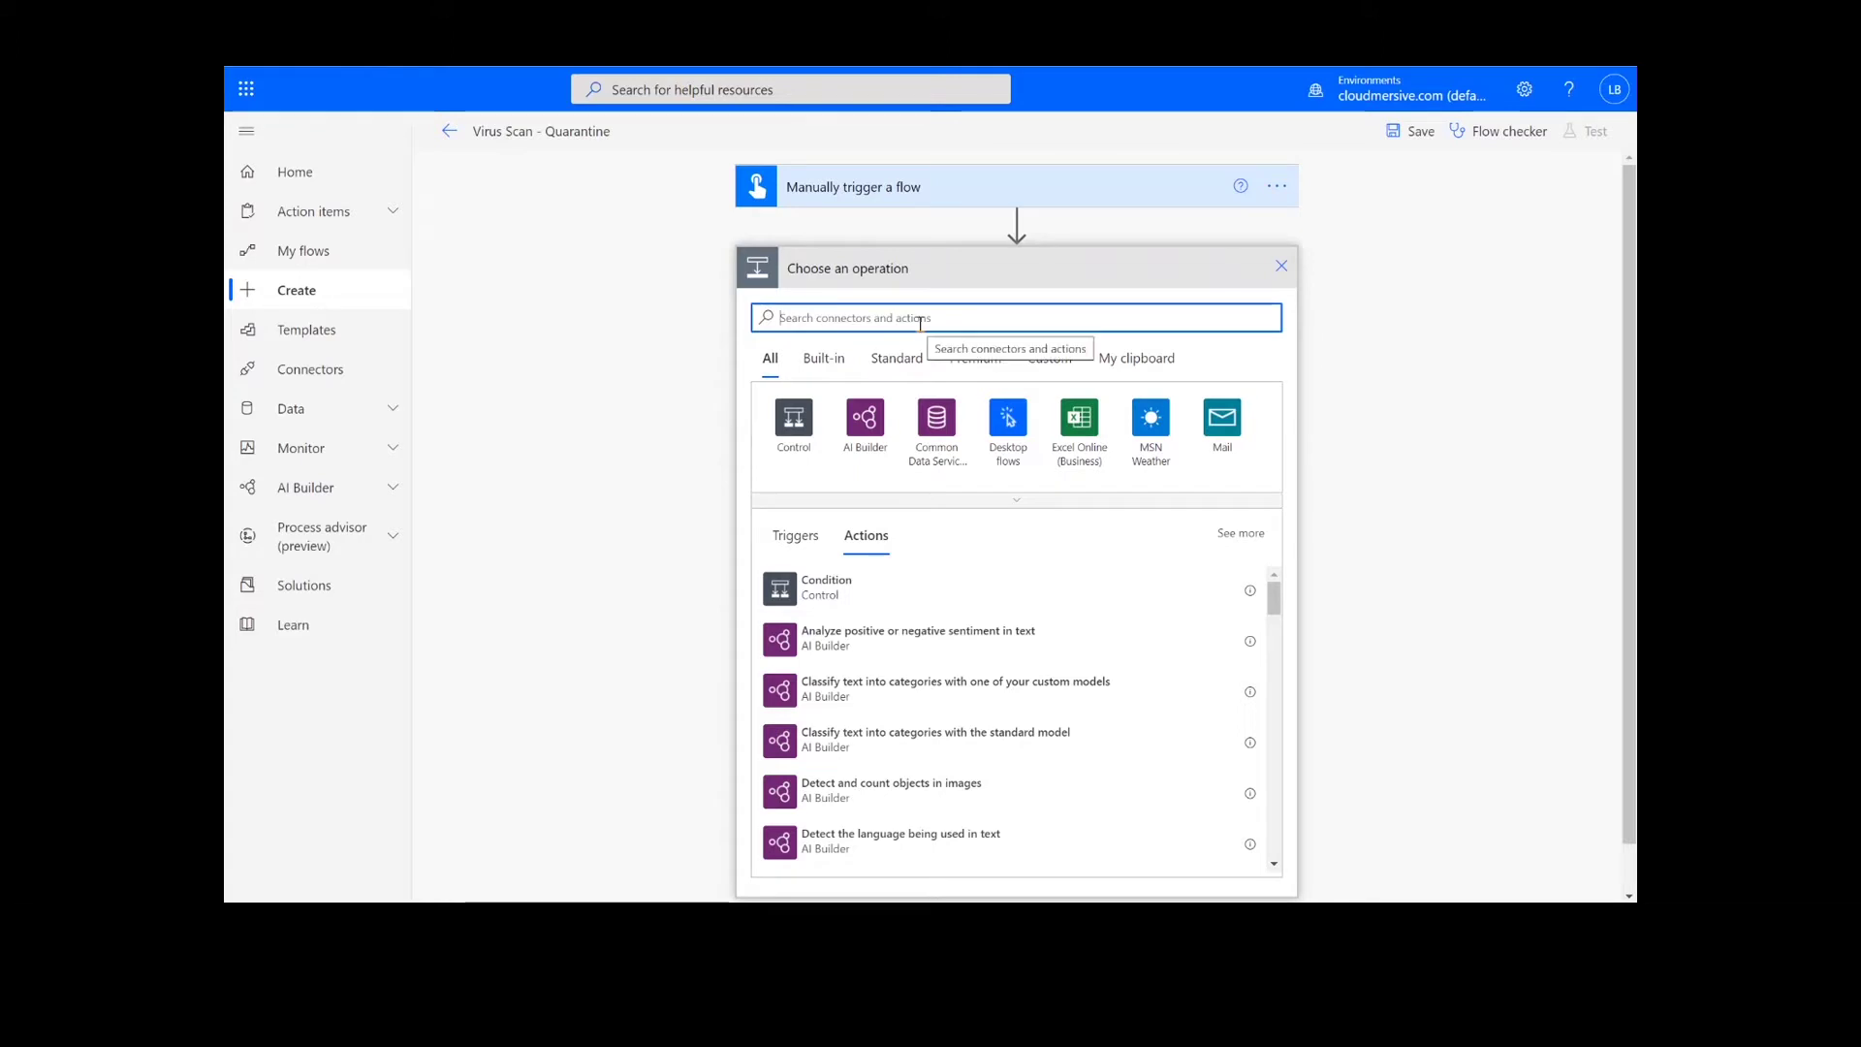
type("get file content")
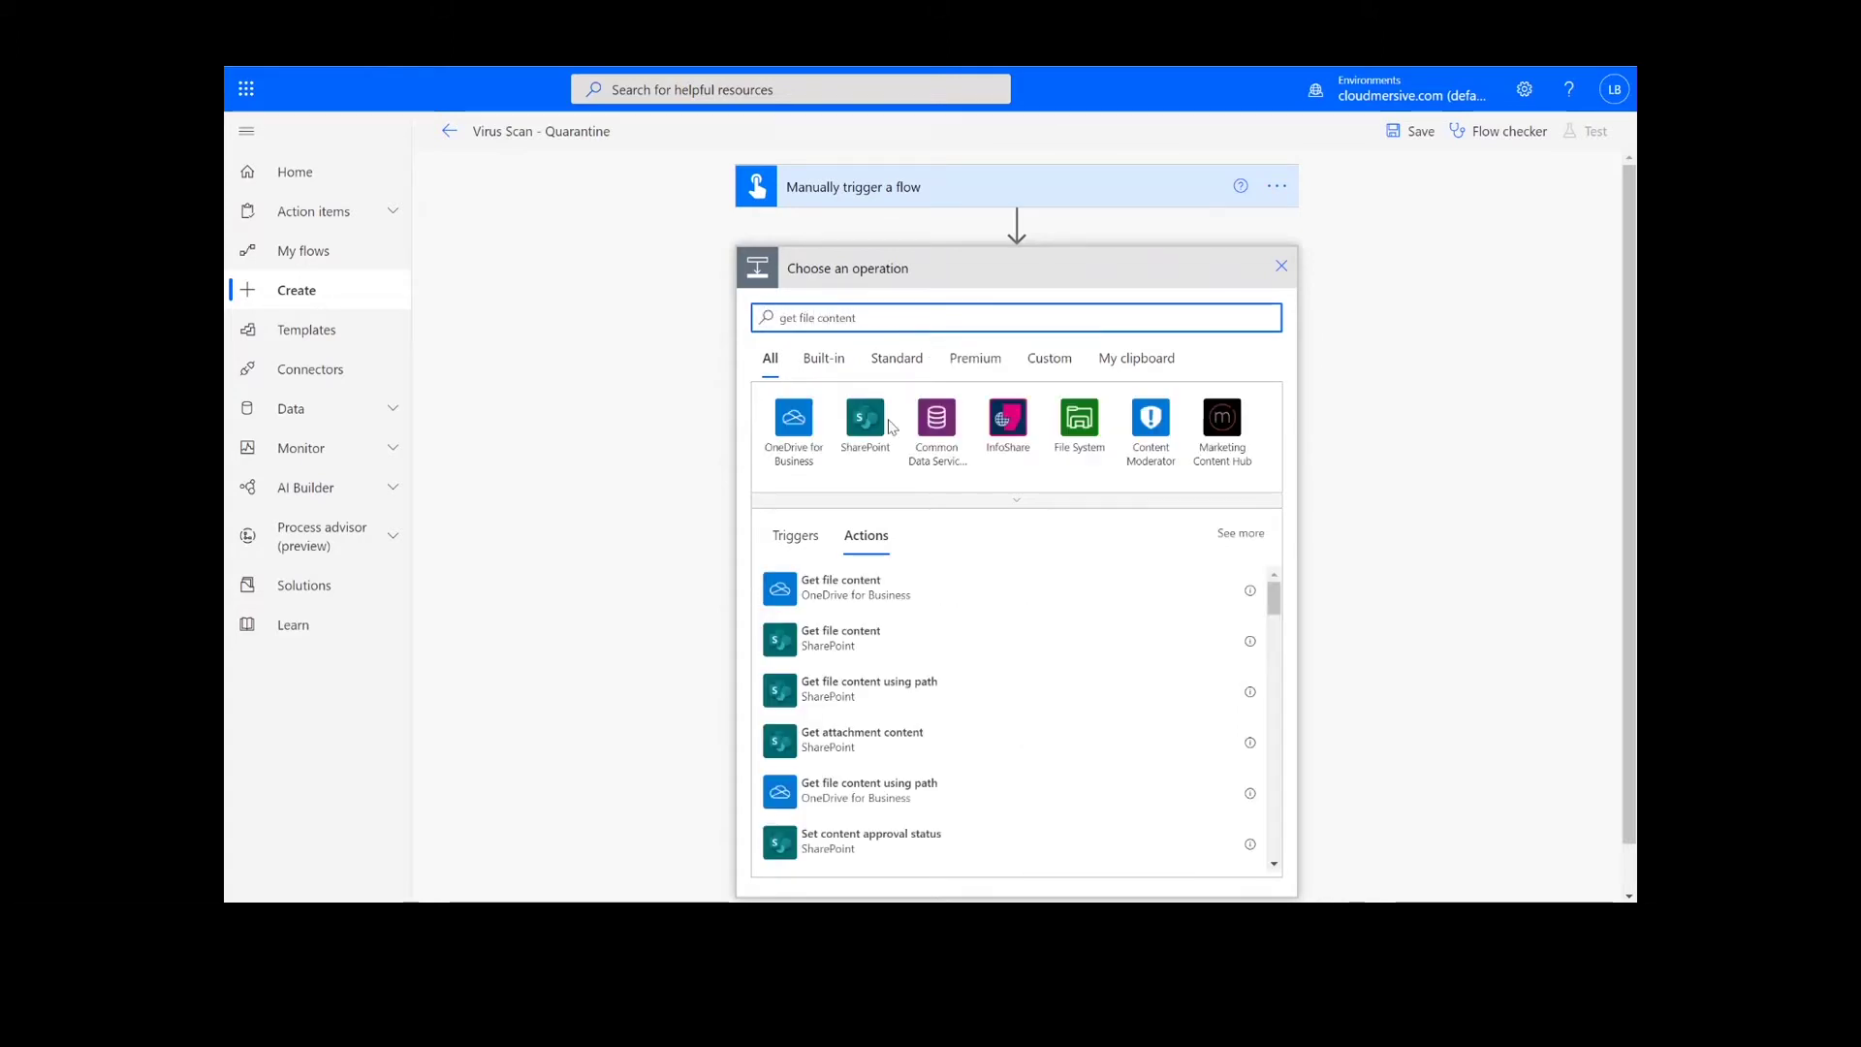
left_click(866, 640)
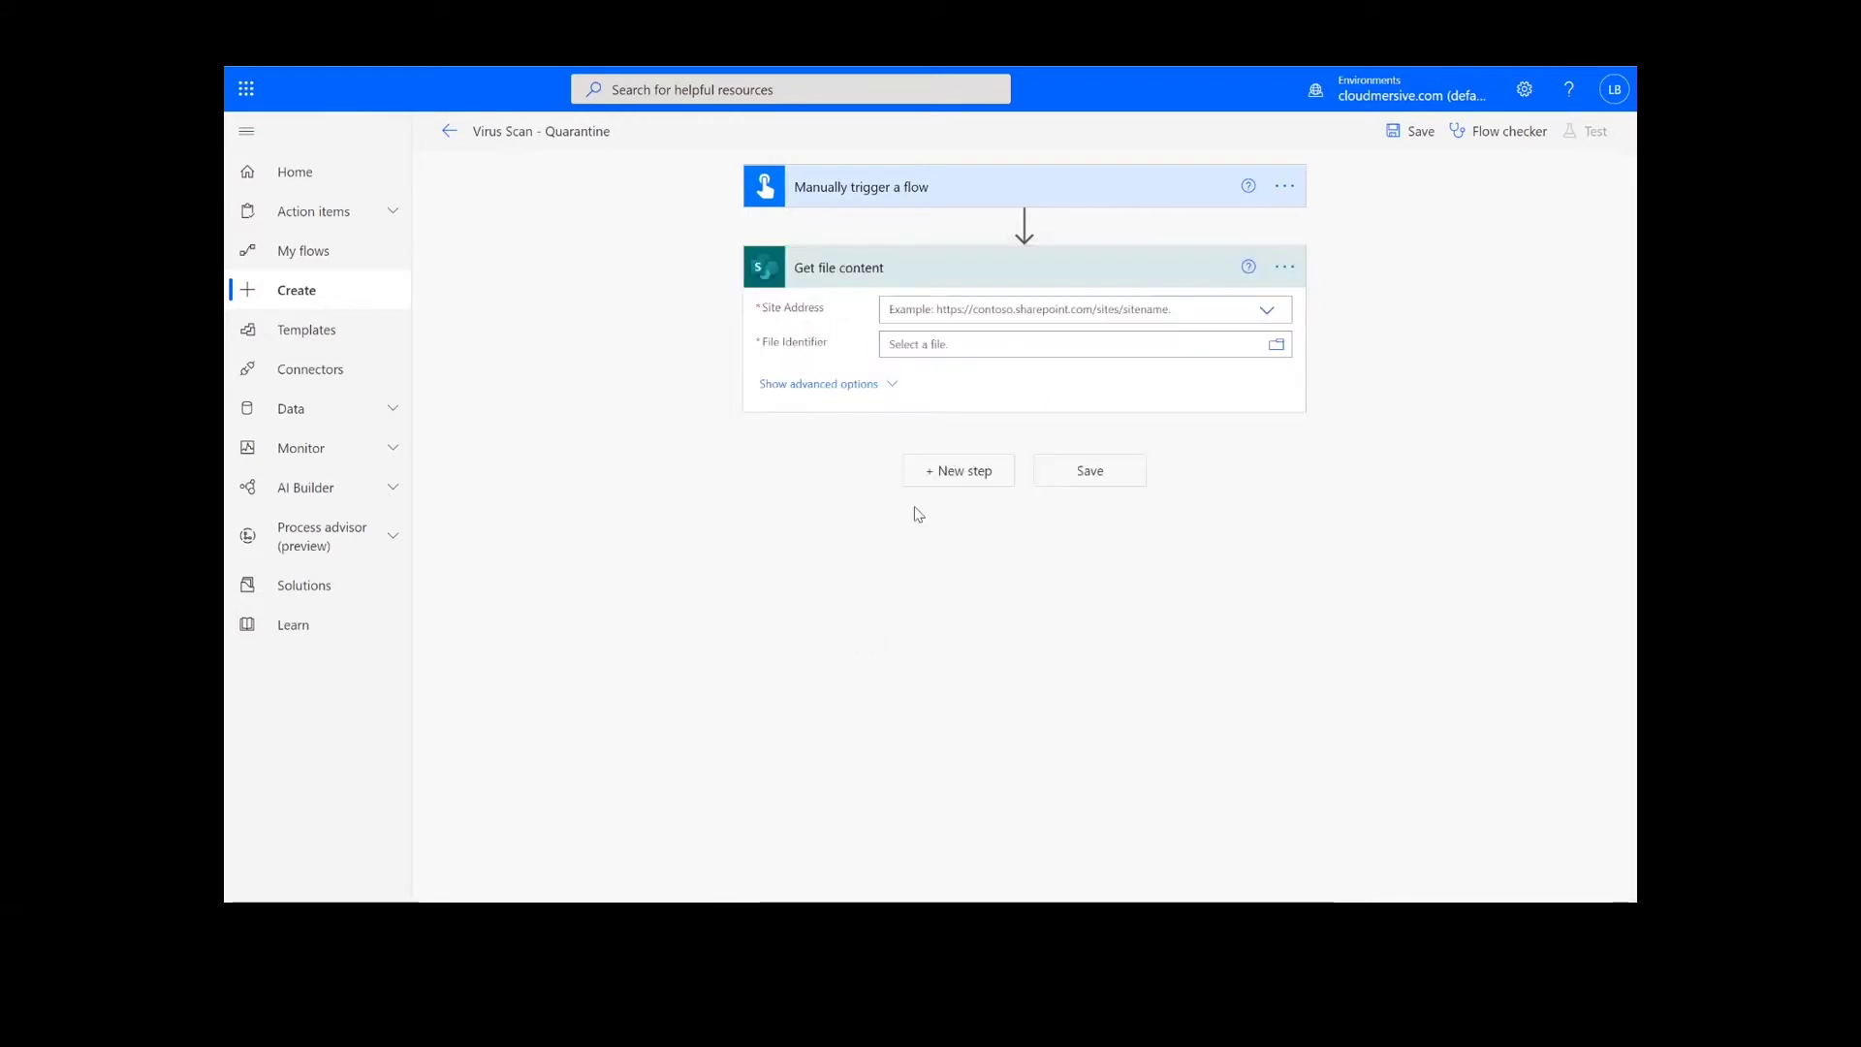
Point it at the Content Team site and file /Shared Documents/Test Files/Test1.pdf.
left_click(1251, 312)
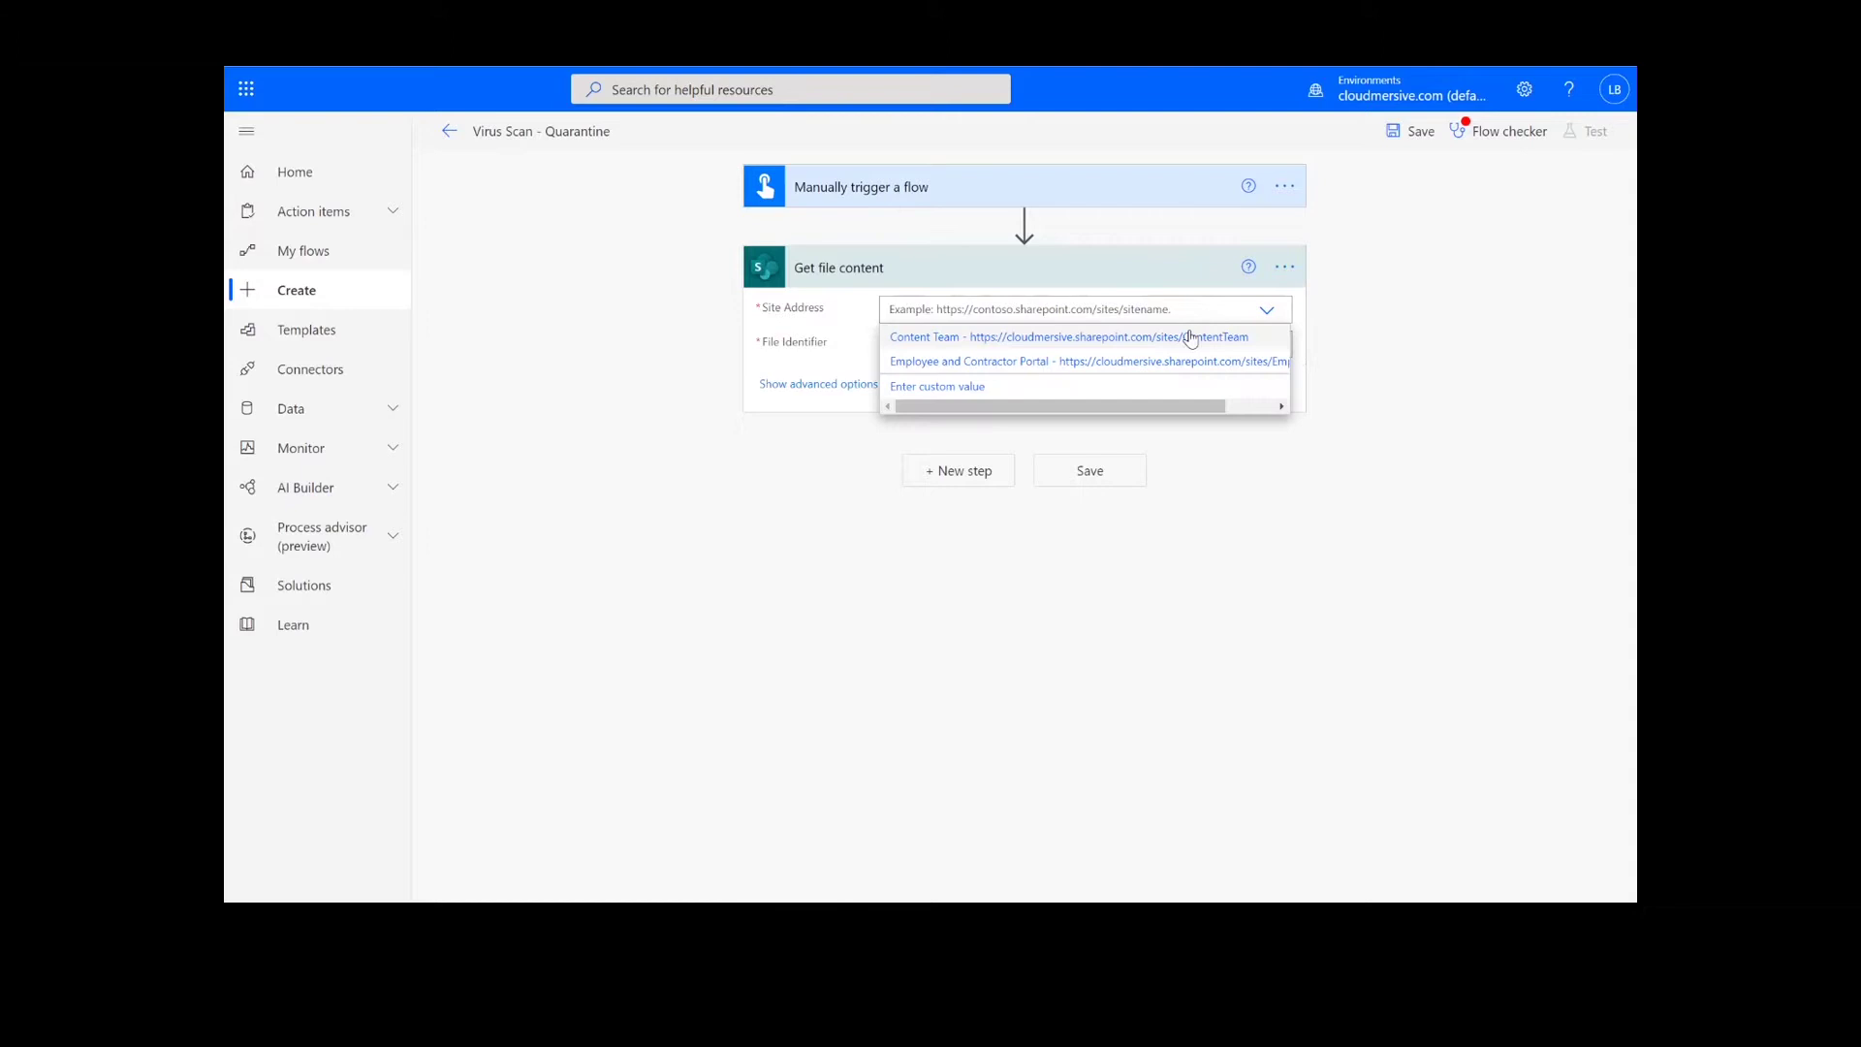
left_click(1191, 336)
left_click(1080, 343)
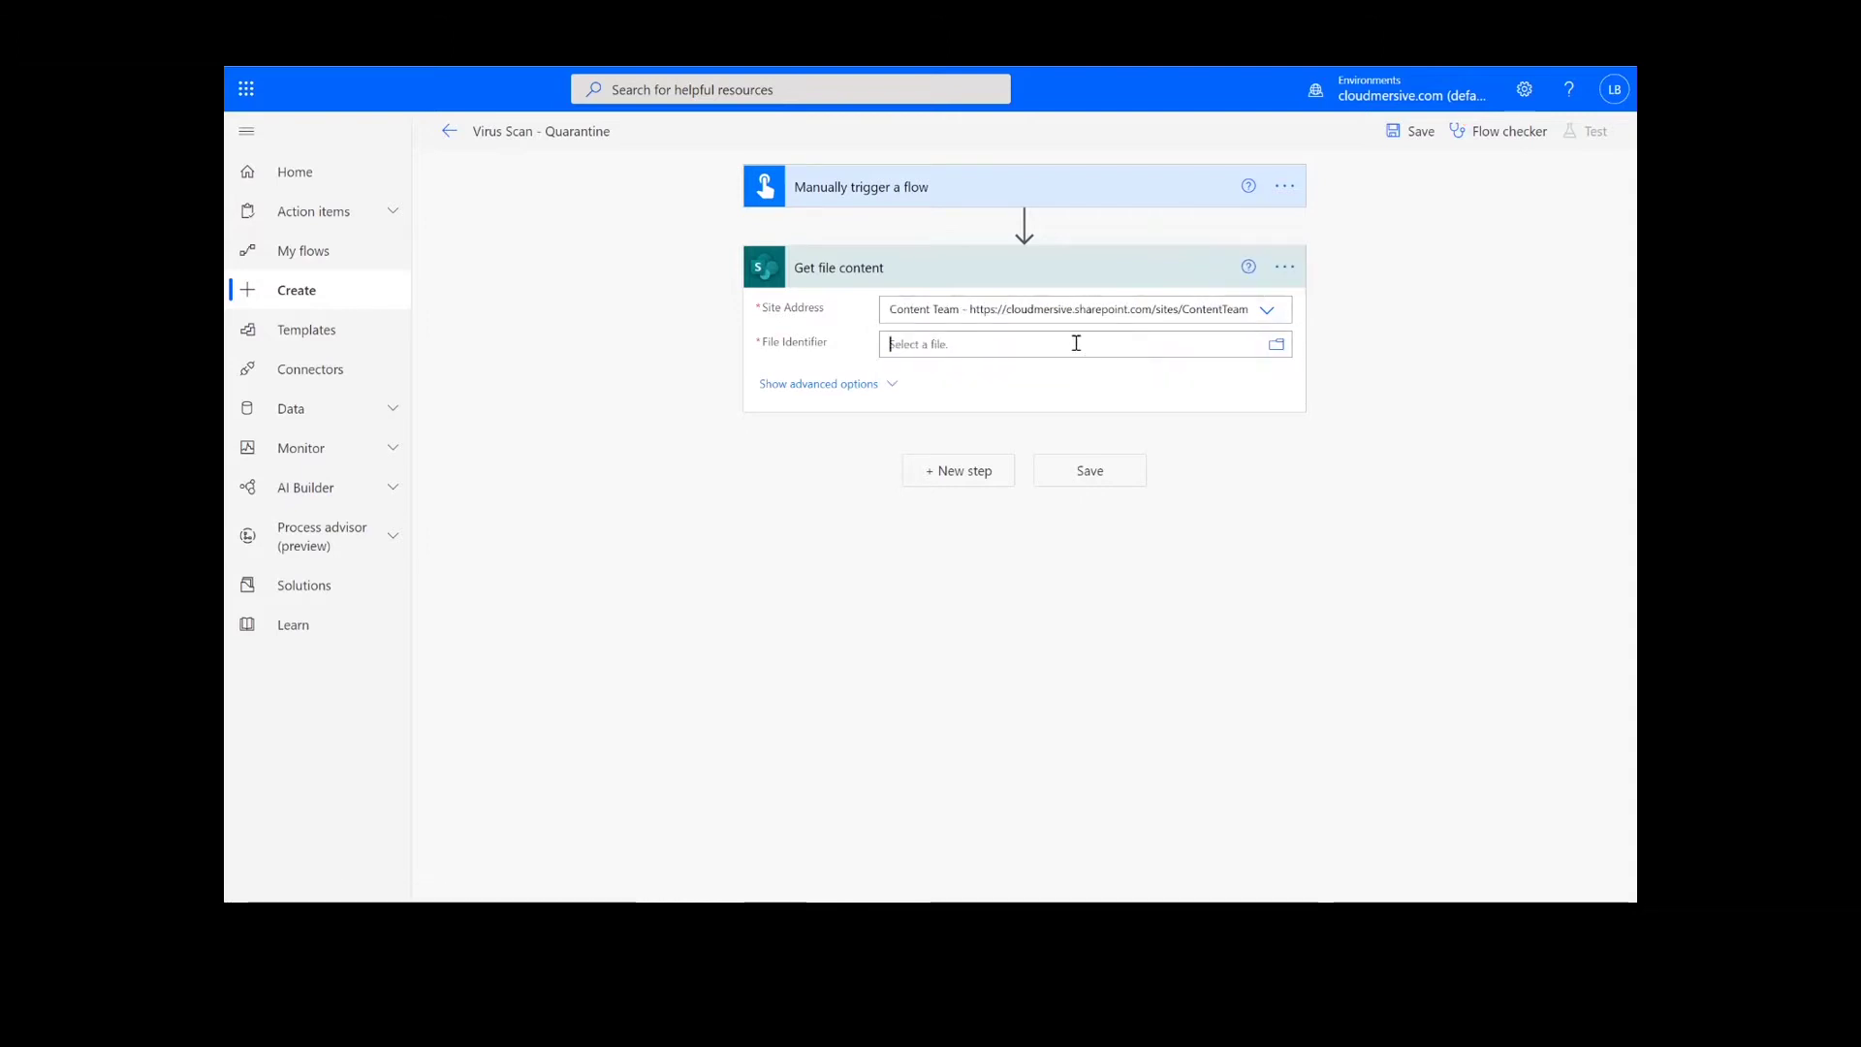
left_click(1276, 346)
left_click(1541, 734)
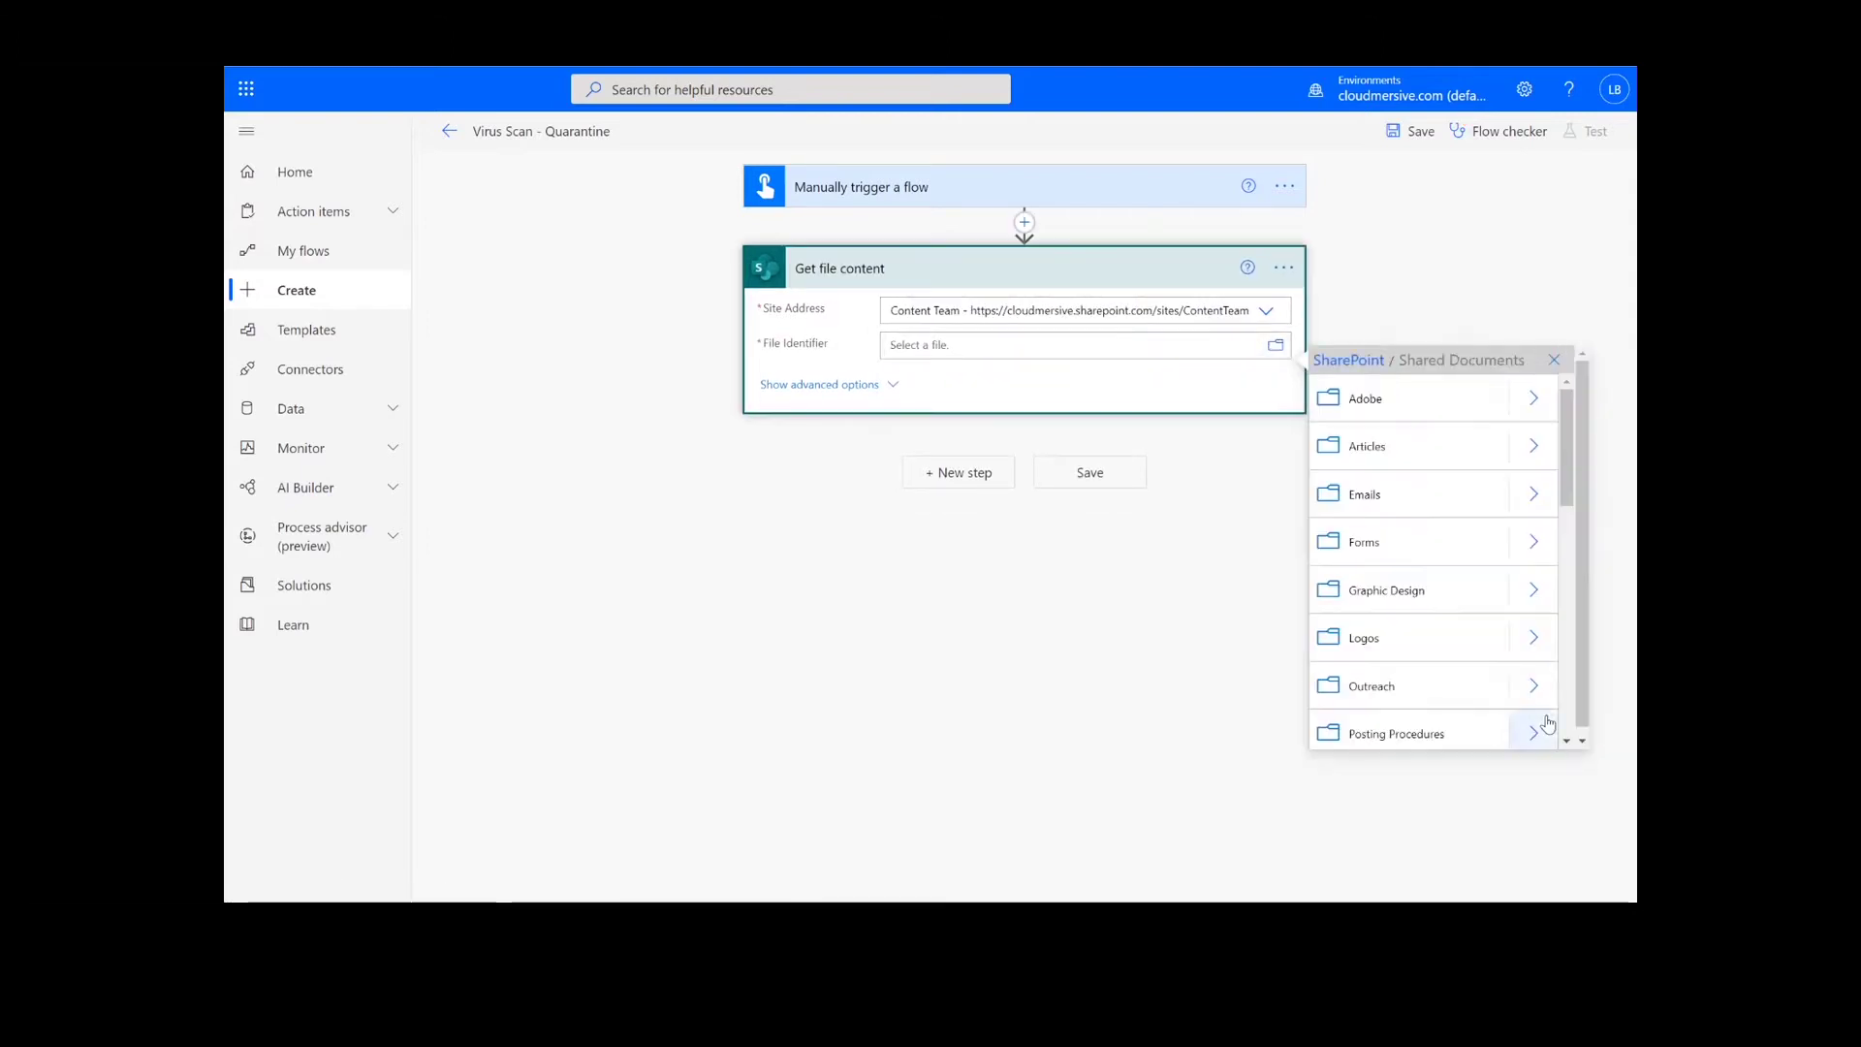
scroll(1539, 678, "down", 3)
left_click(1541, 637)
scroll(1545, 643, "down", 3)
left_click(1516, 694)
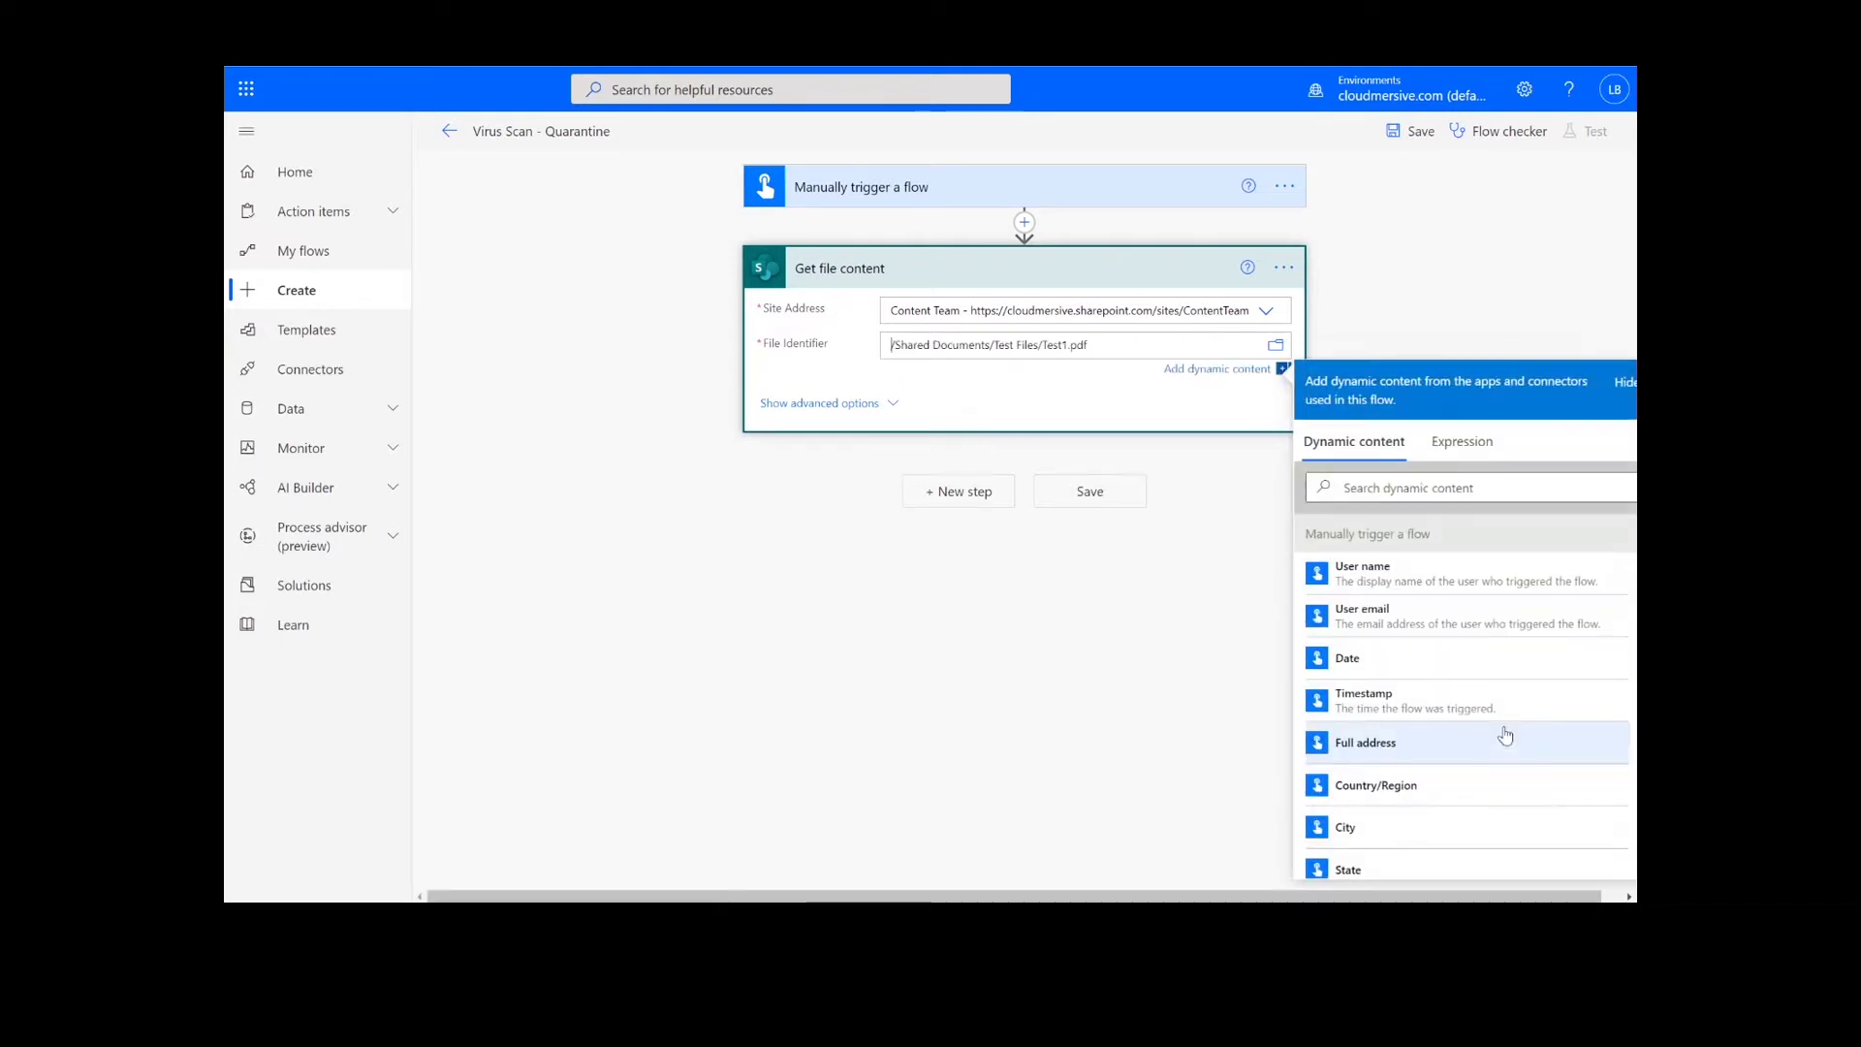
left_click(923, 553)
Add Cloudmersive 'Scan a file for viruses' with File Content as its input file.
left_click(959, 473)
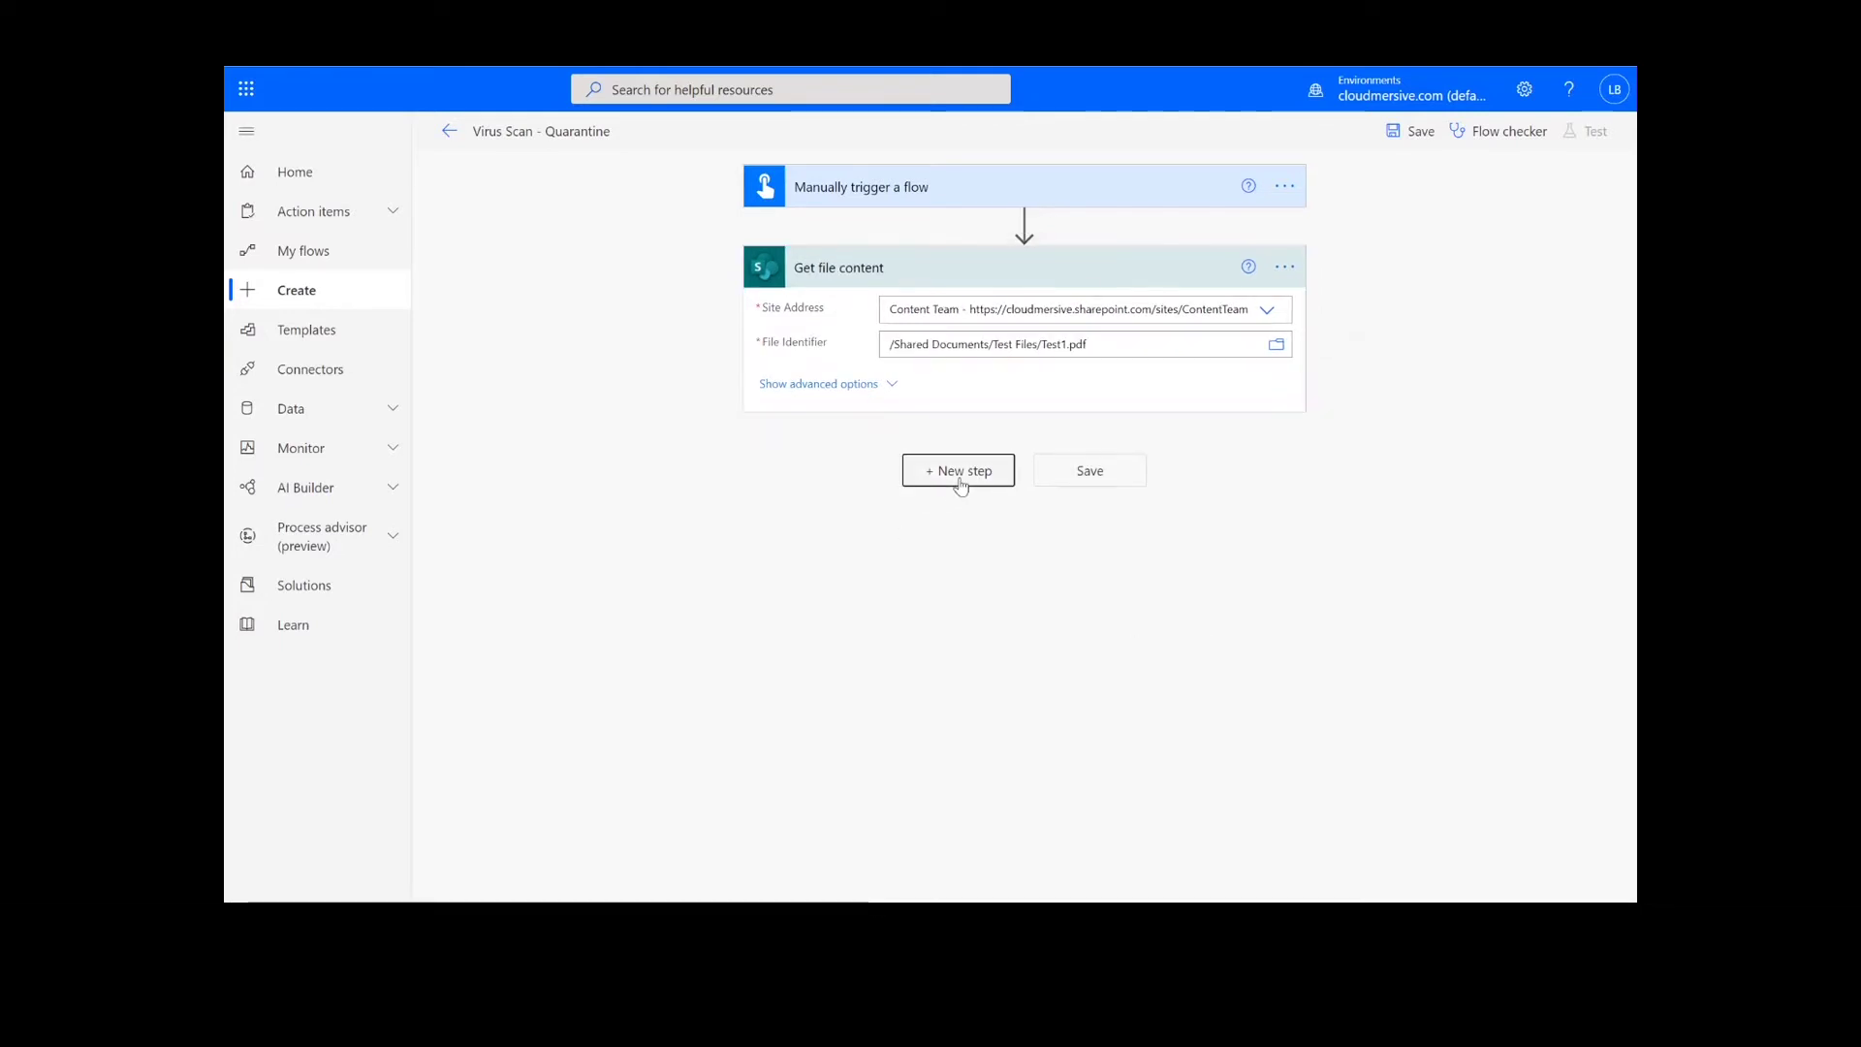
type("cloudmersive virus")
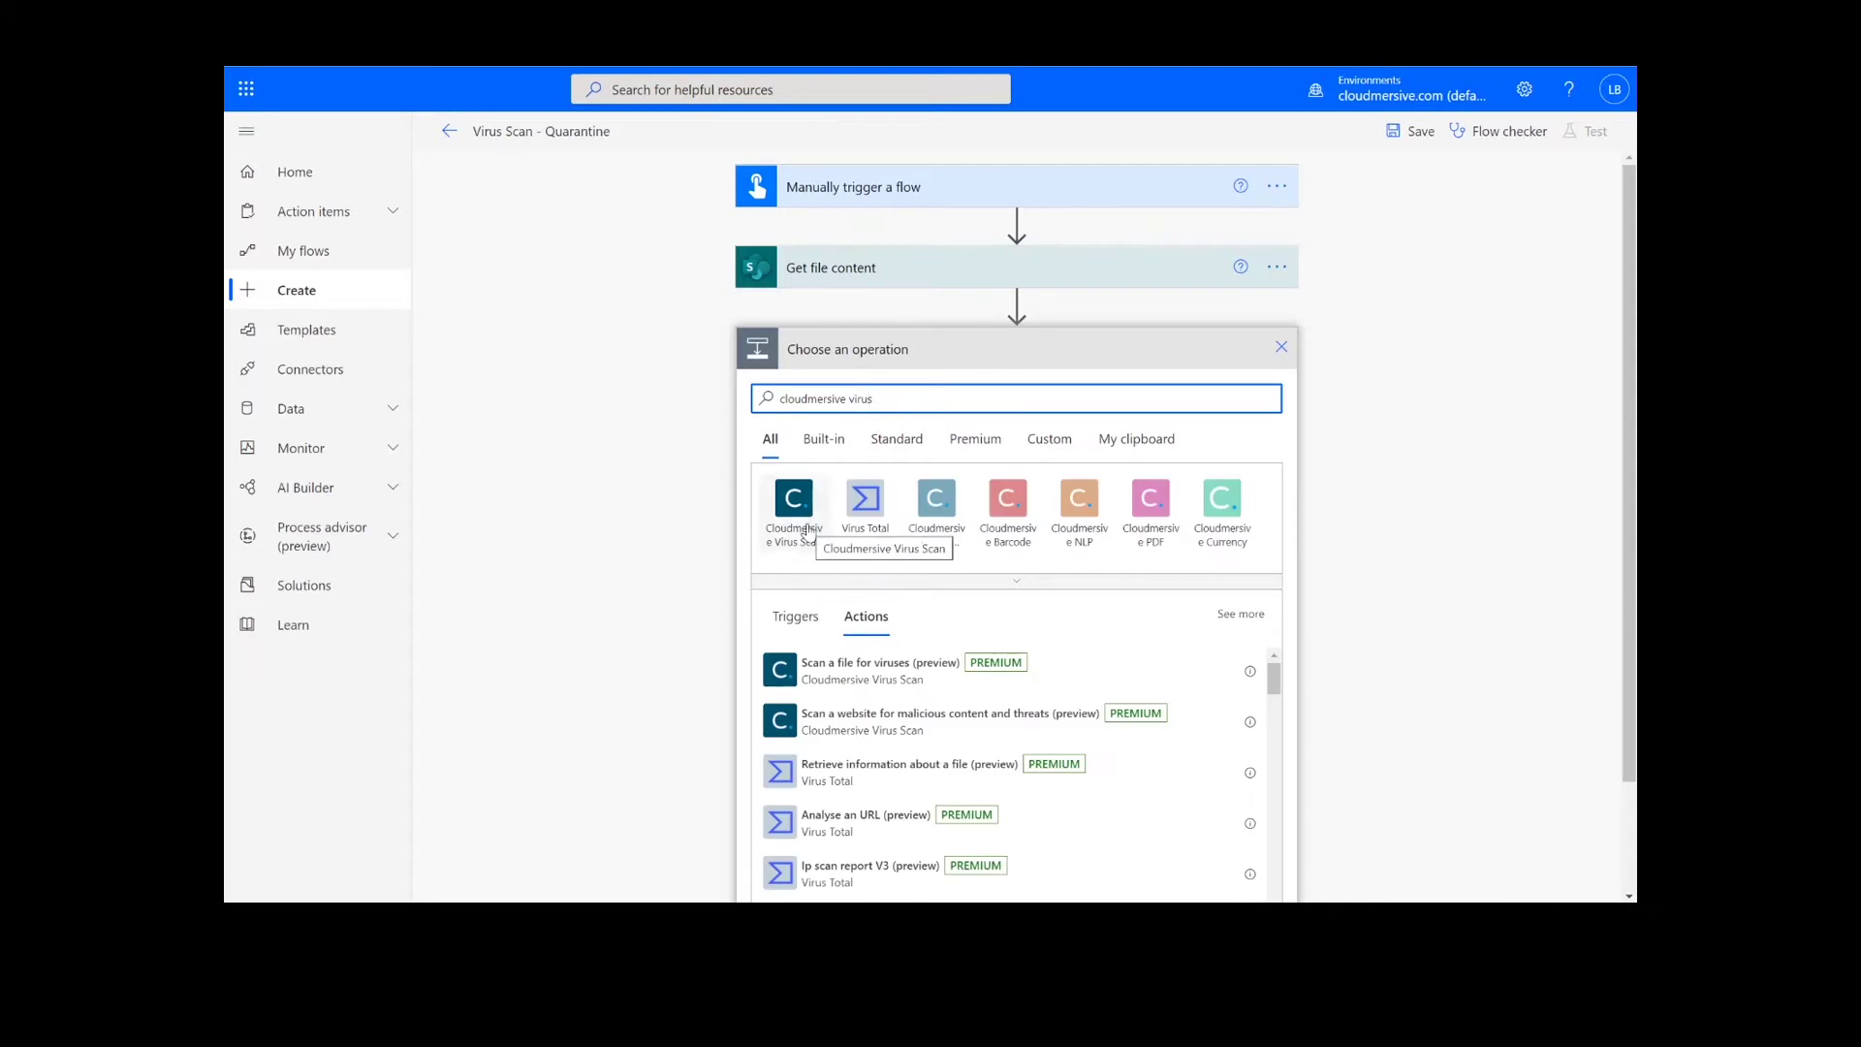
left_click(792, 499)
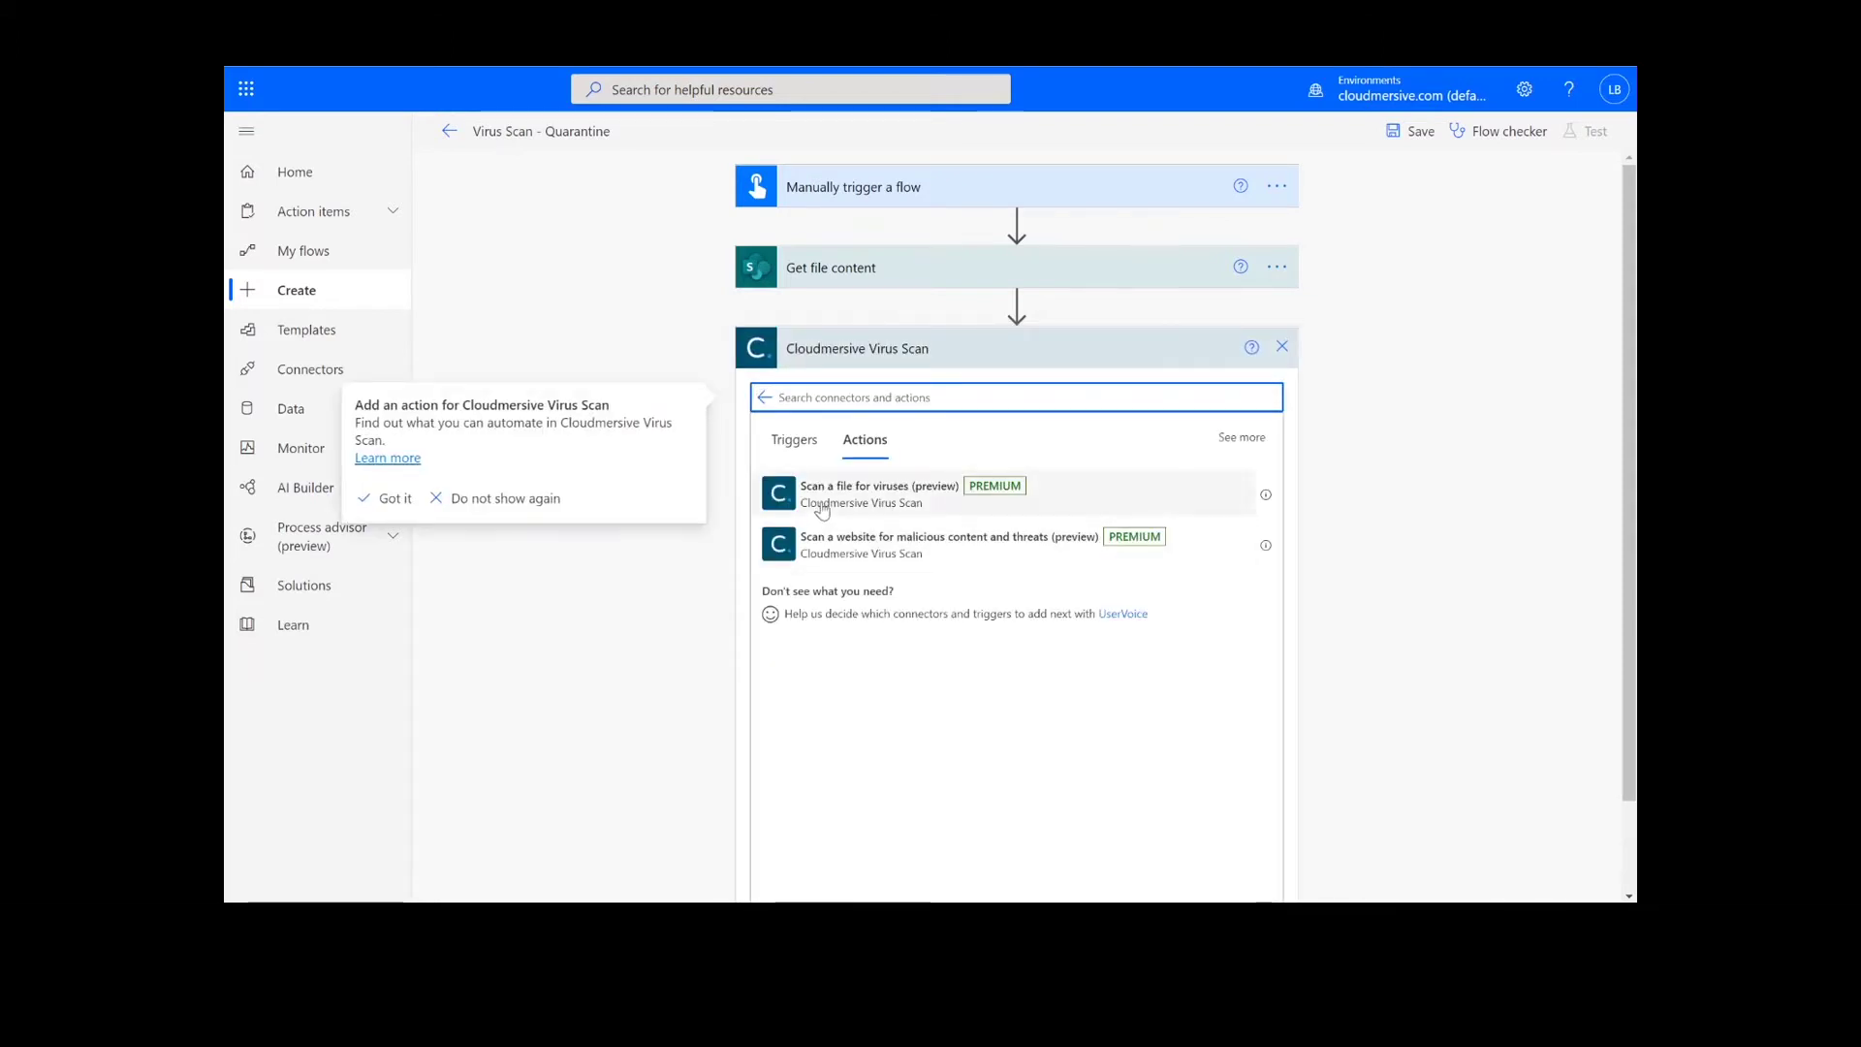
left_click(822, 511)
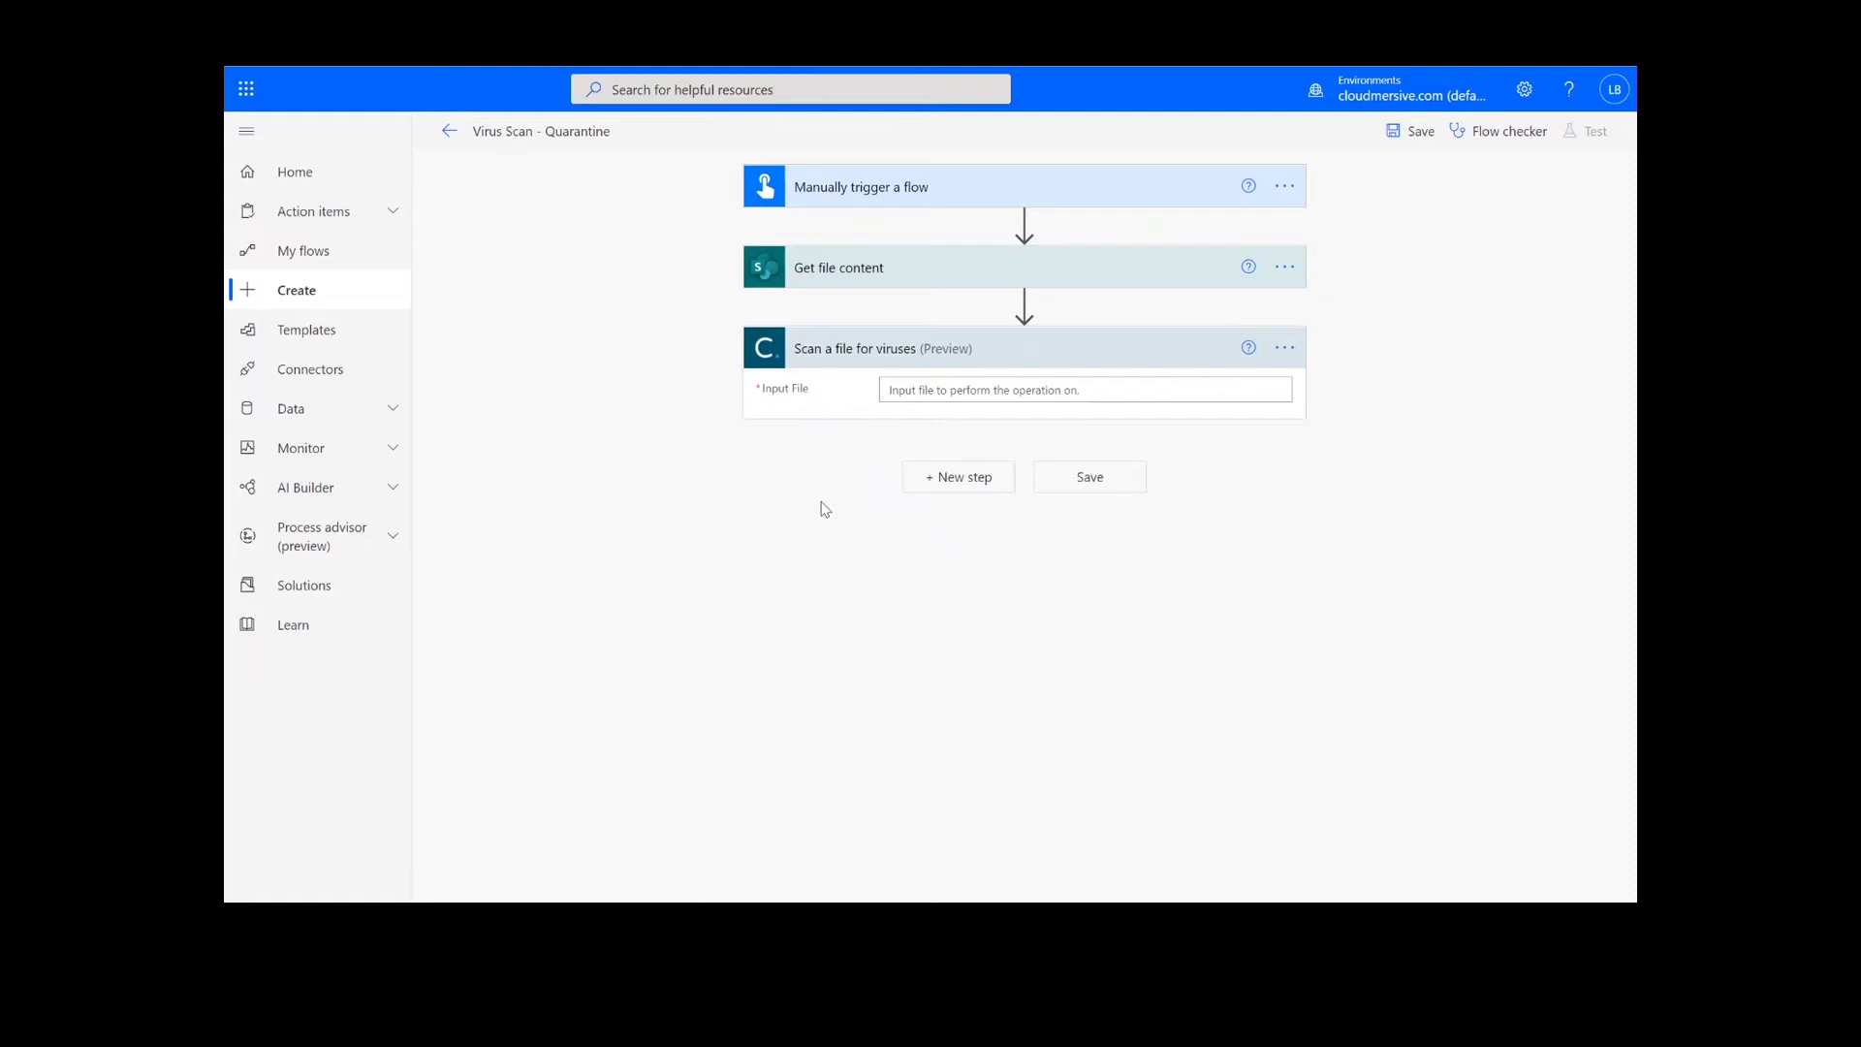
left_click(912, 387)
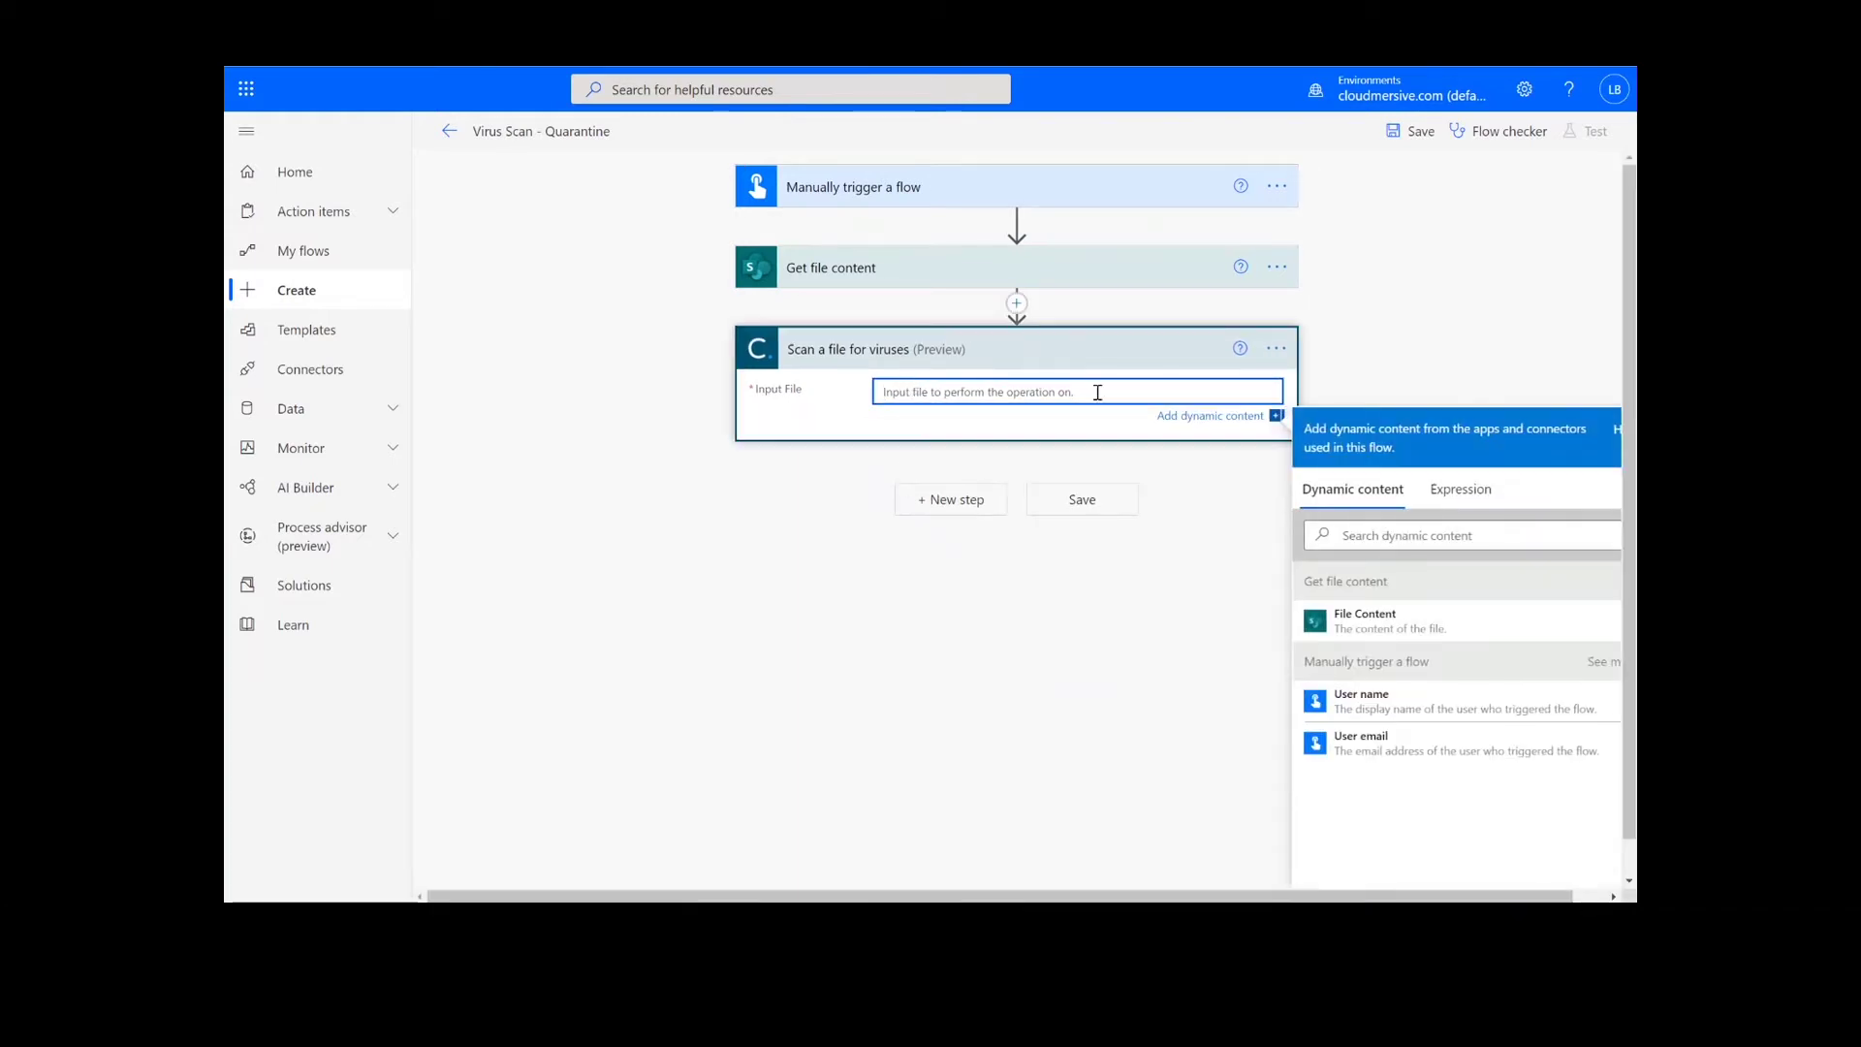
left_click(1397, 635)
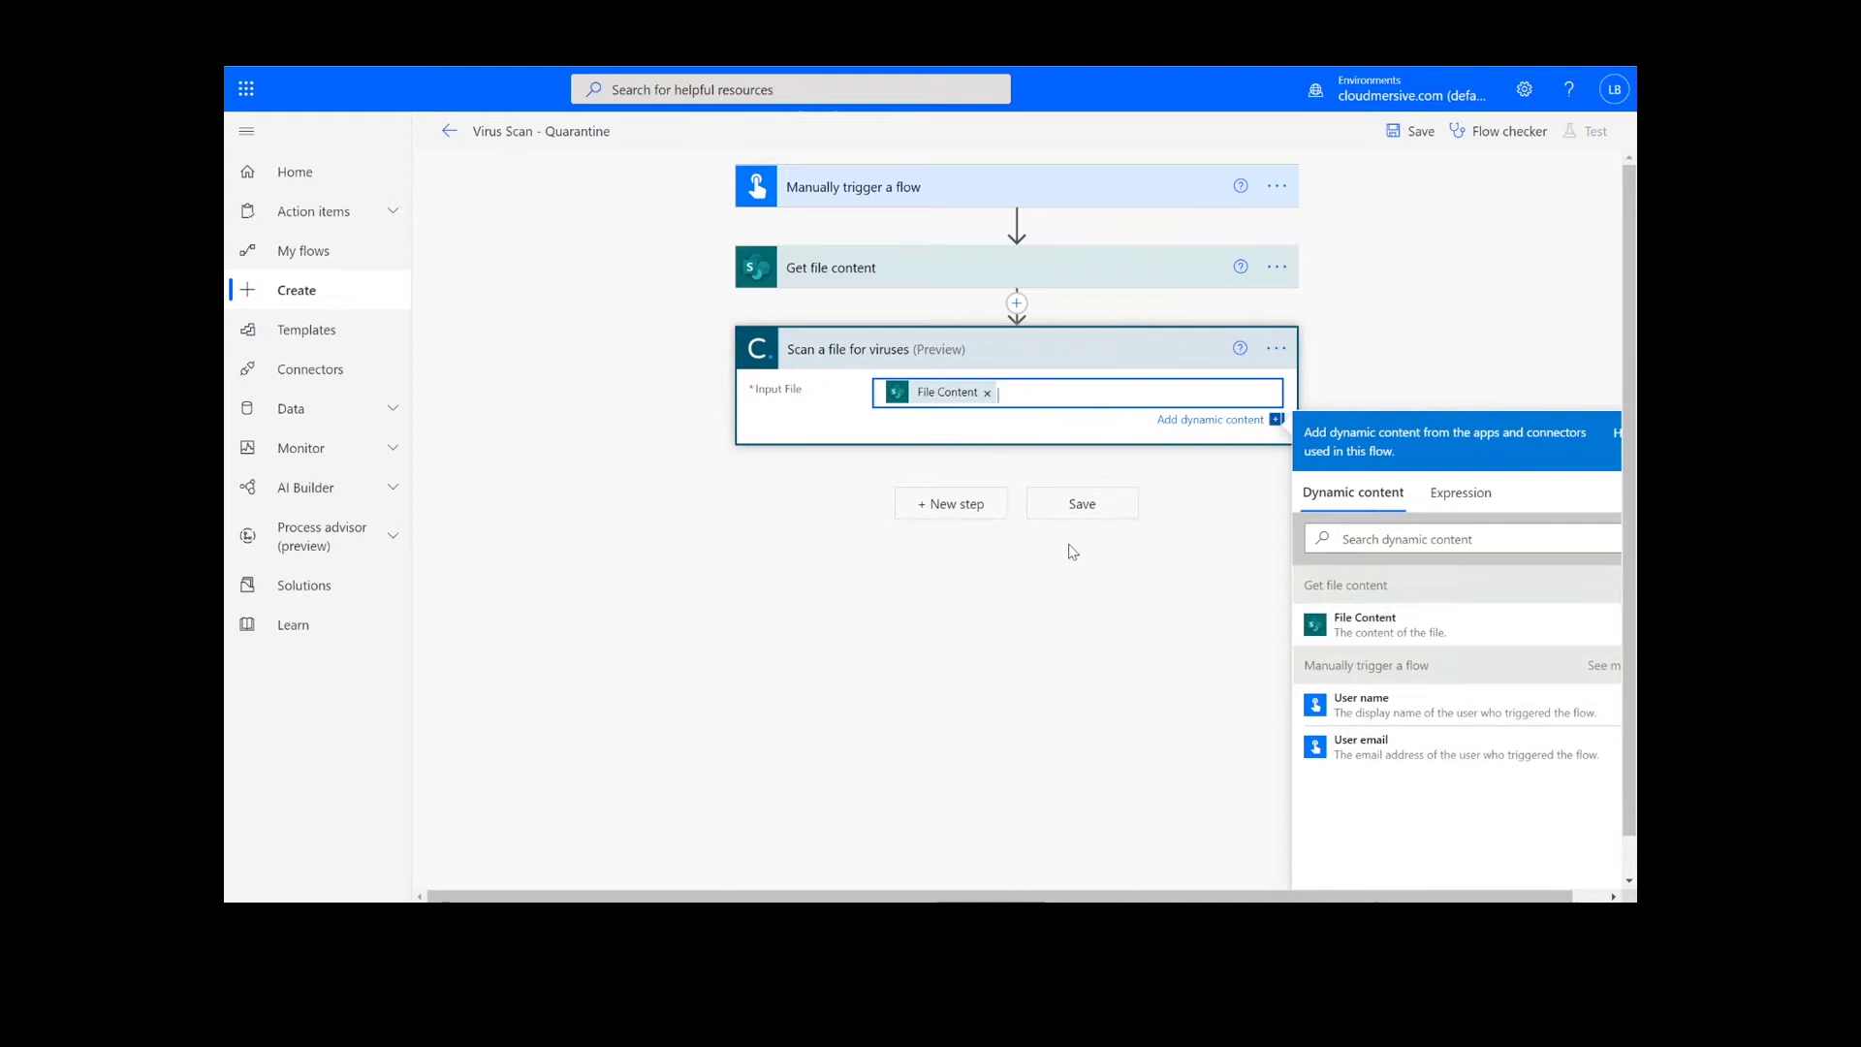
left_click(948, 512)
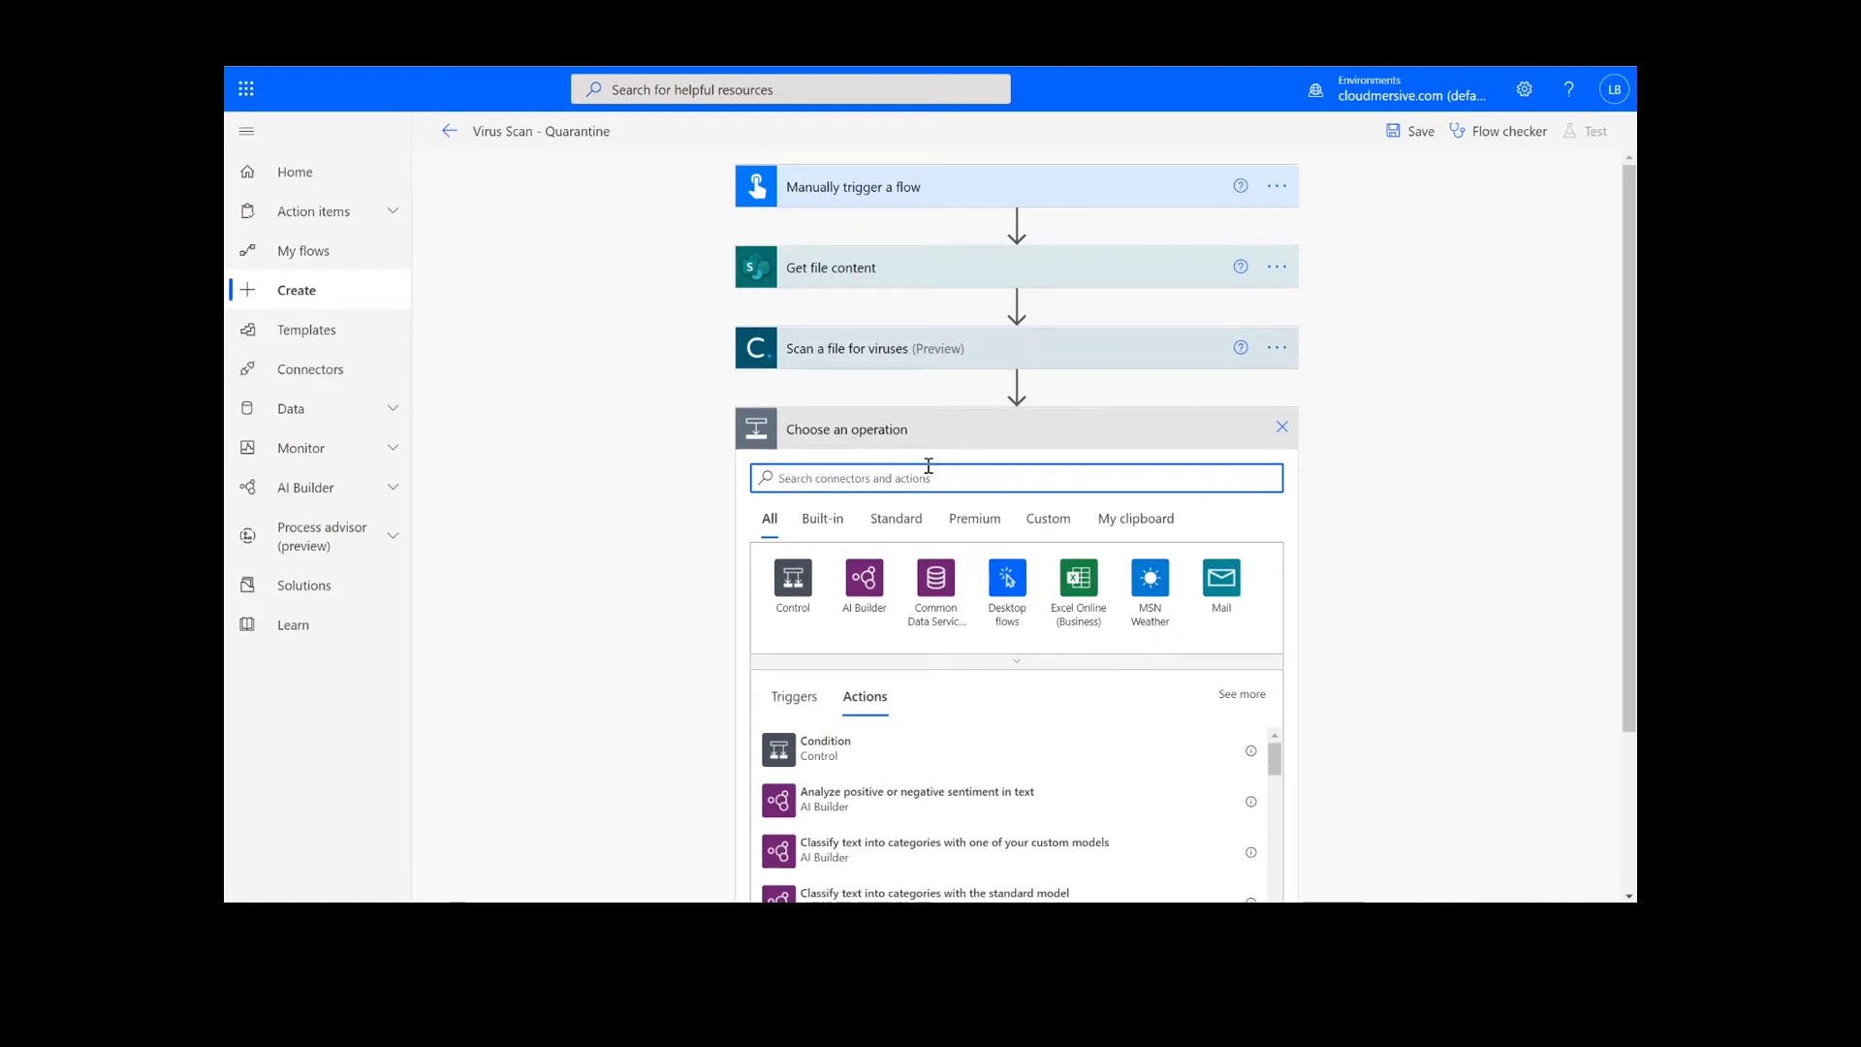
Add a Condition checking whether the scan's CleanResult is equal to false.
type("cond")
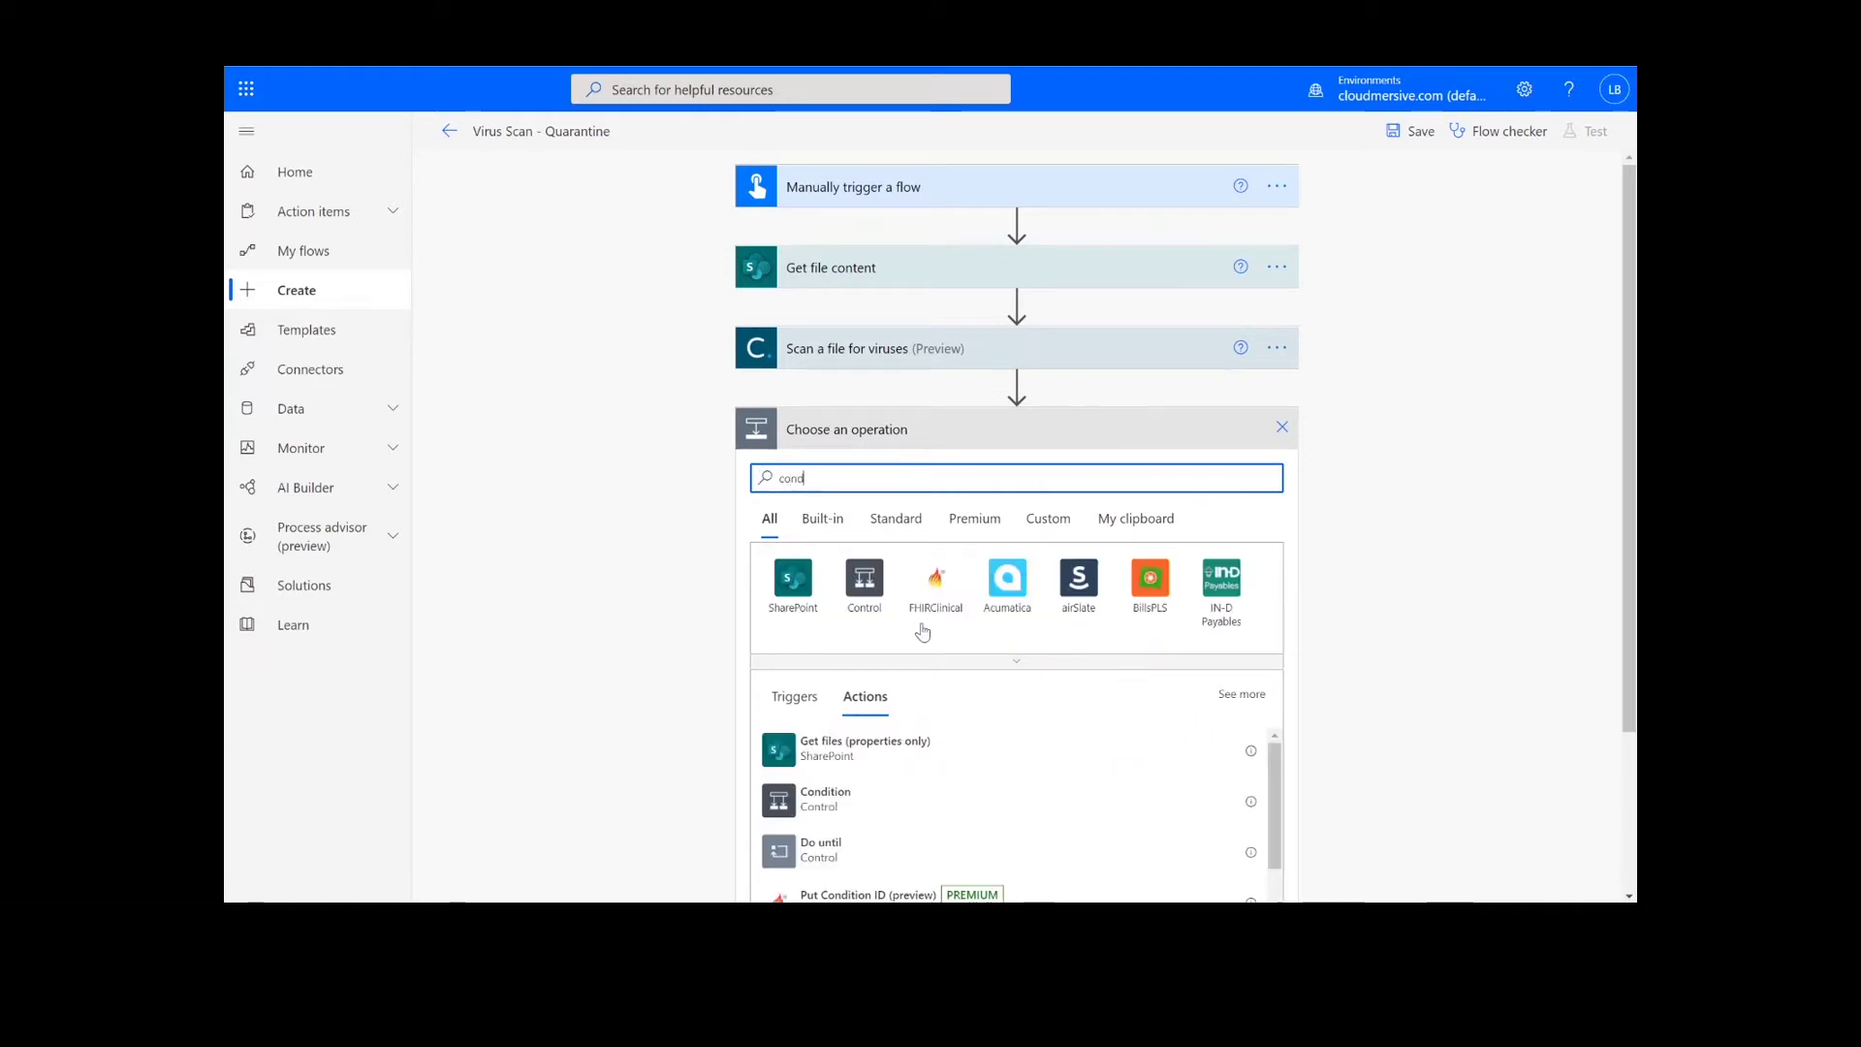
left_click(874, 812)
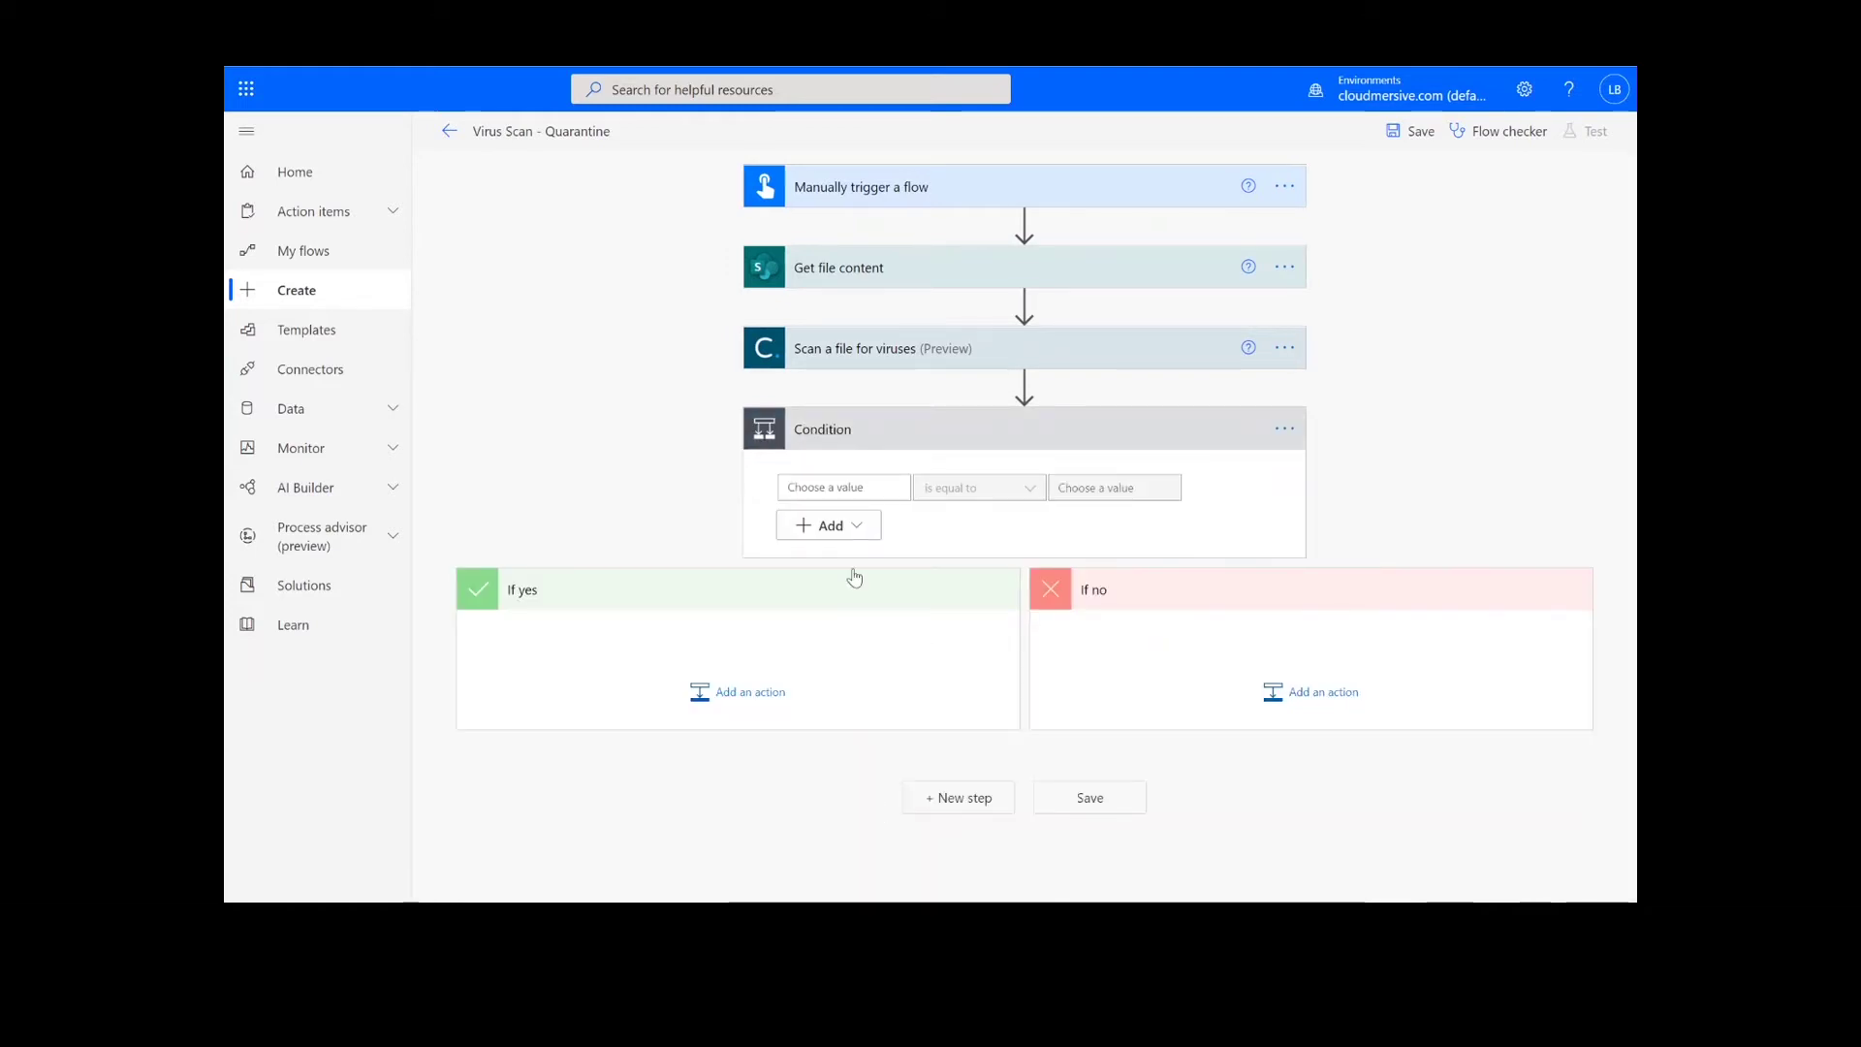
left_click(844, 487)
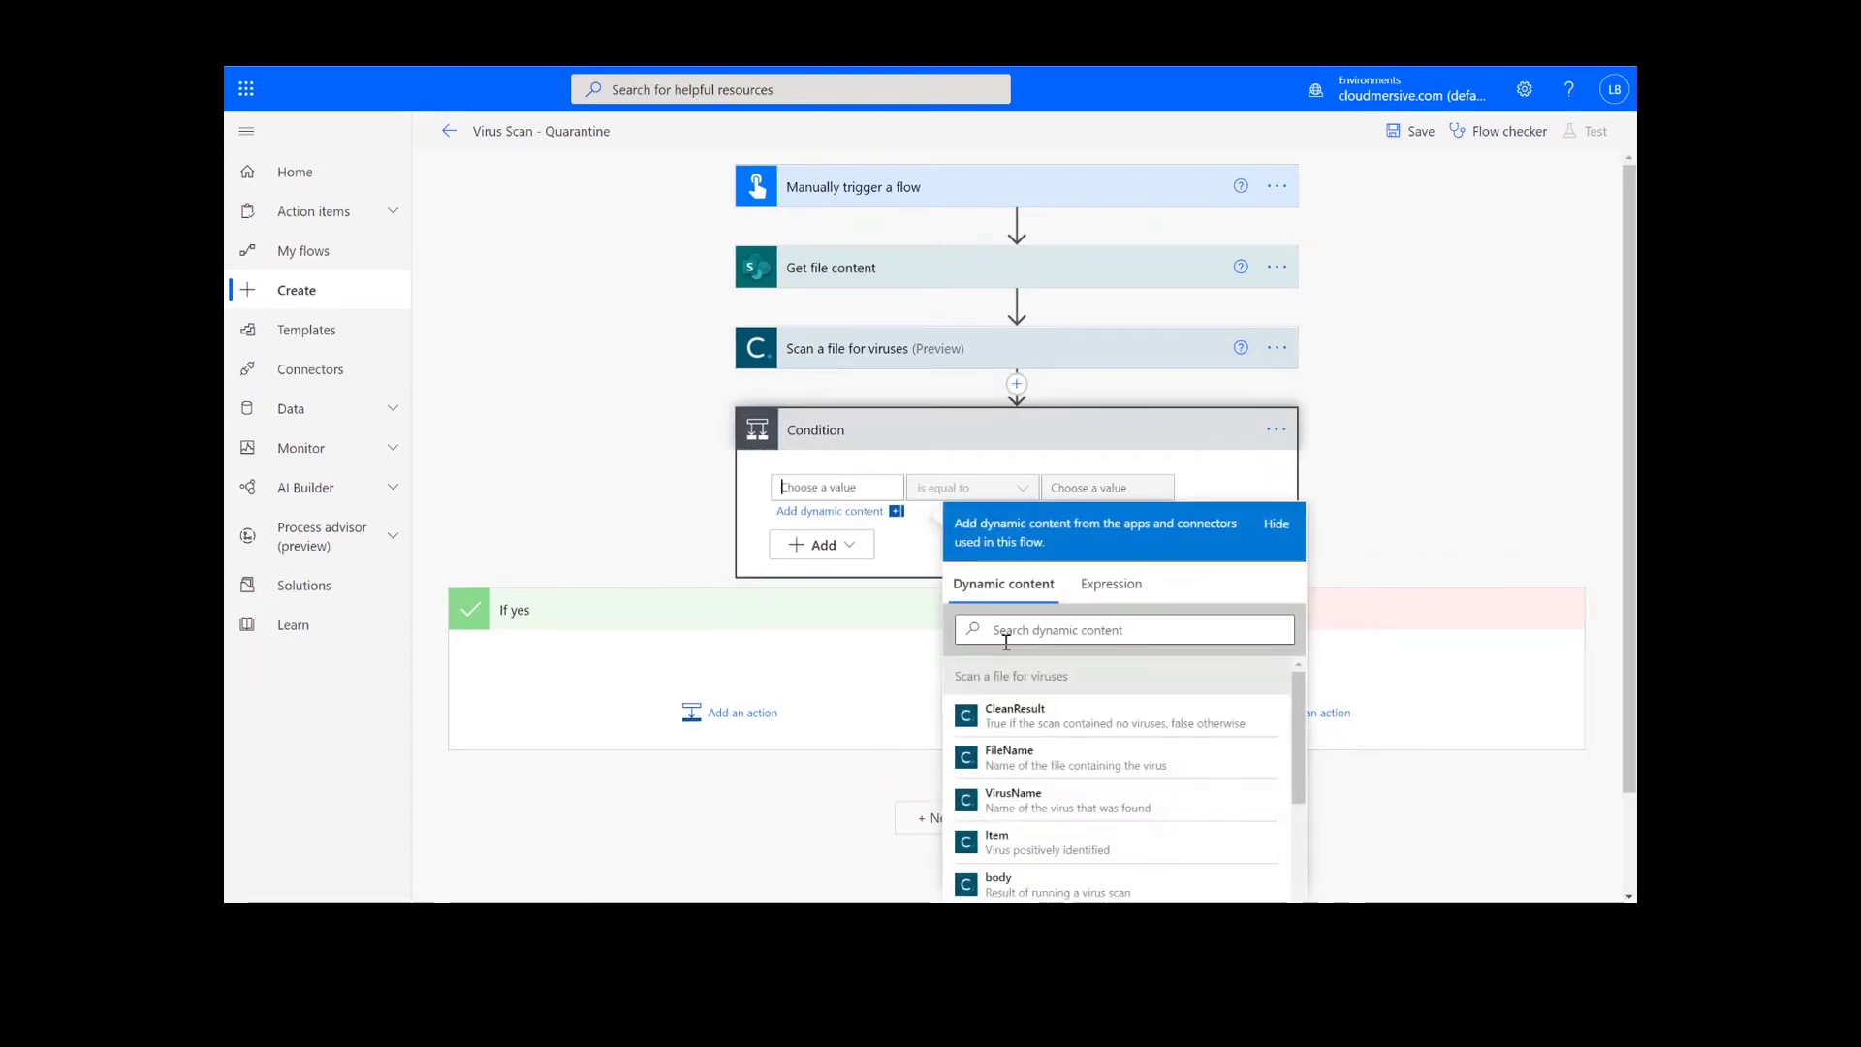
left_click(1014, 715)
left_click(1071, 486)
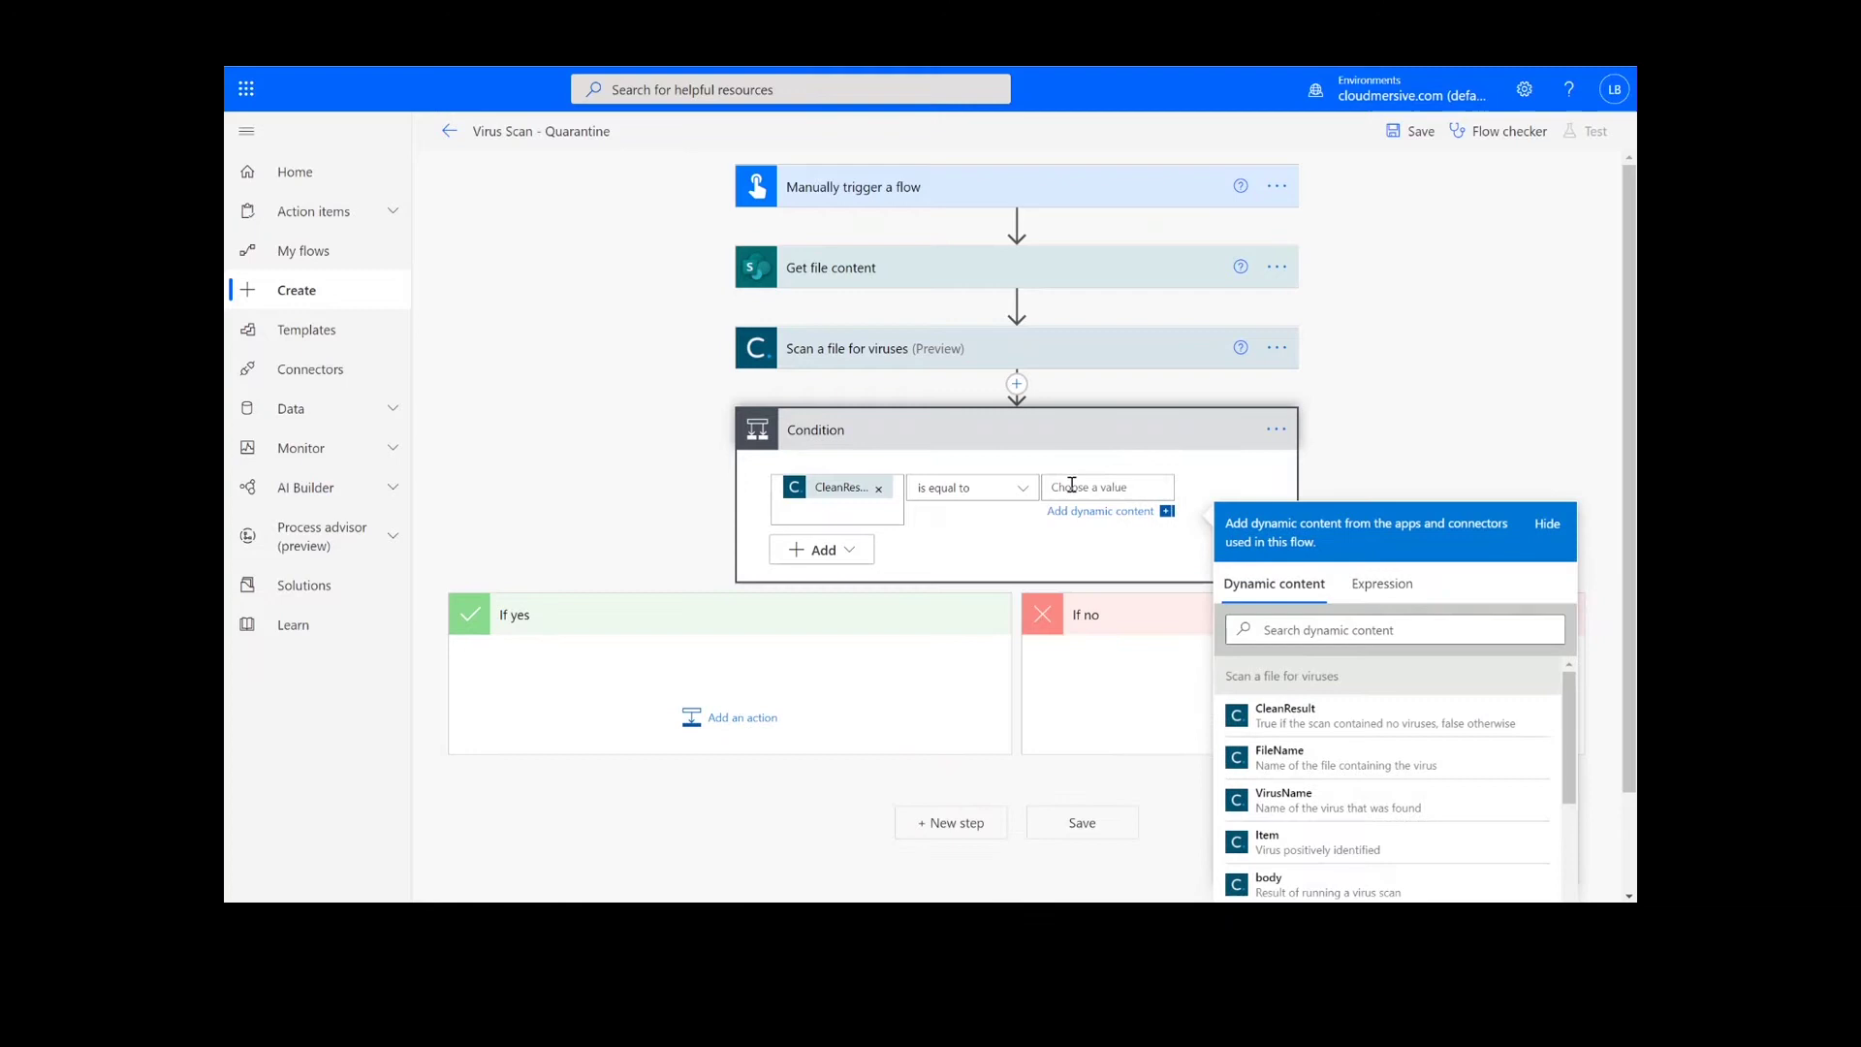
type("t")
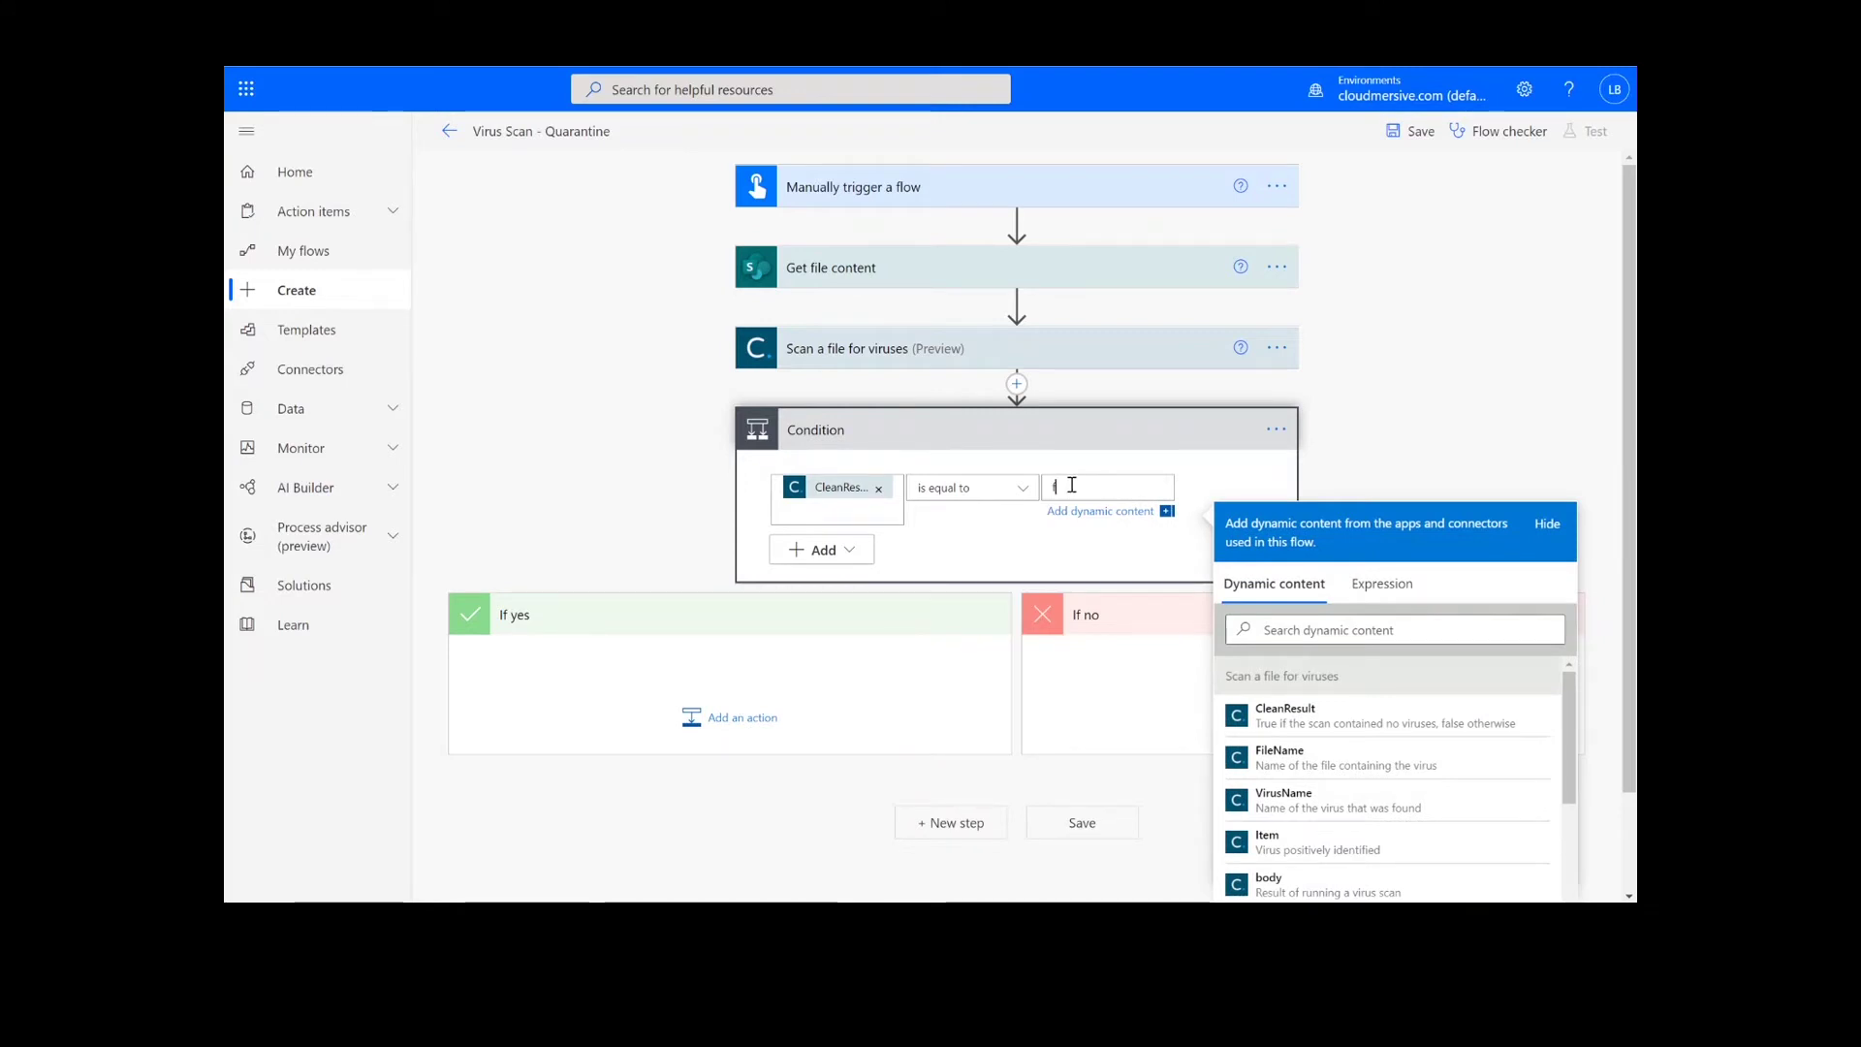
type("alse")
left_click(1454, 430)
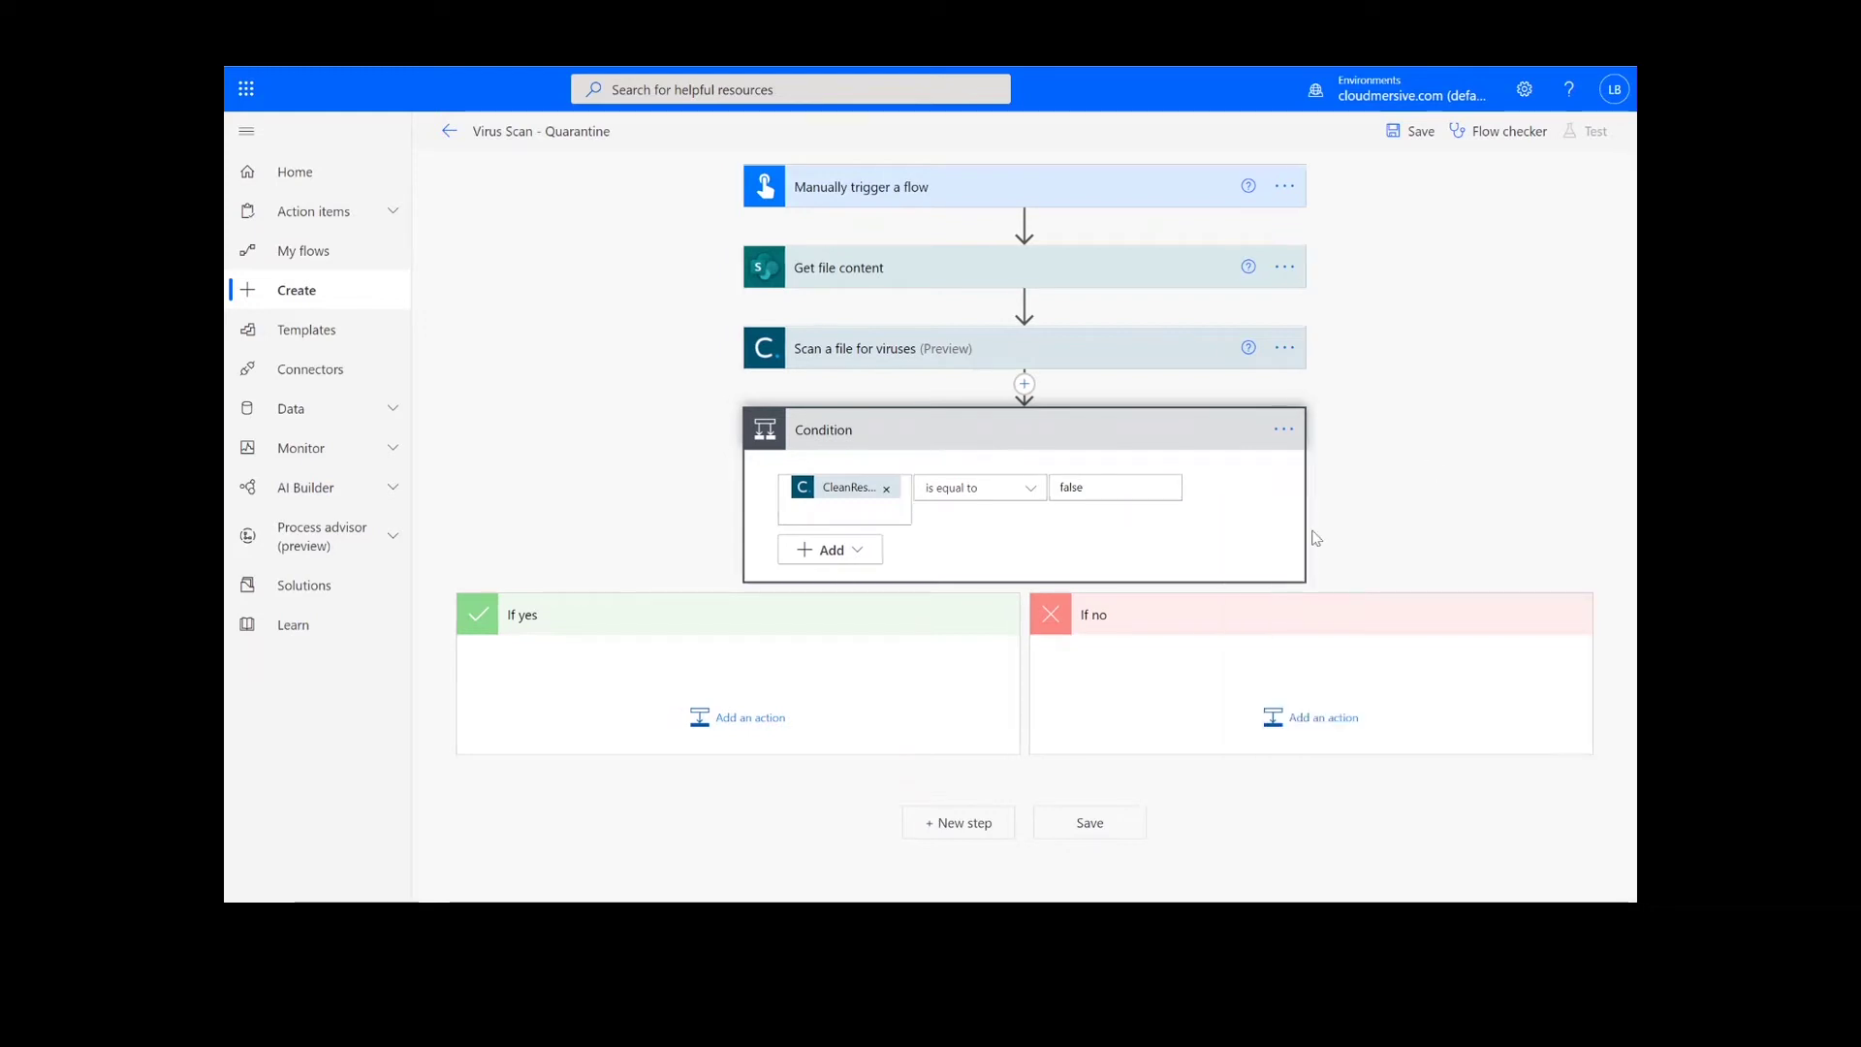
Add Cloudmersive 'Compress files to create a new zip archive' to the If no branch.
left_click(1286, 722)
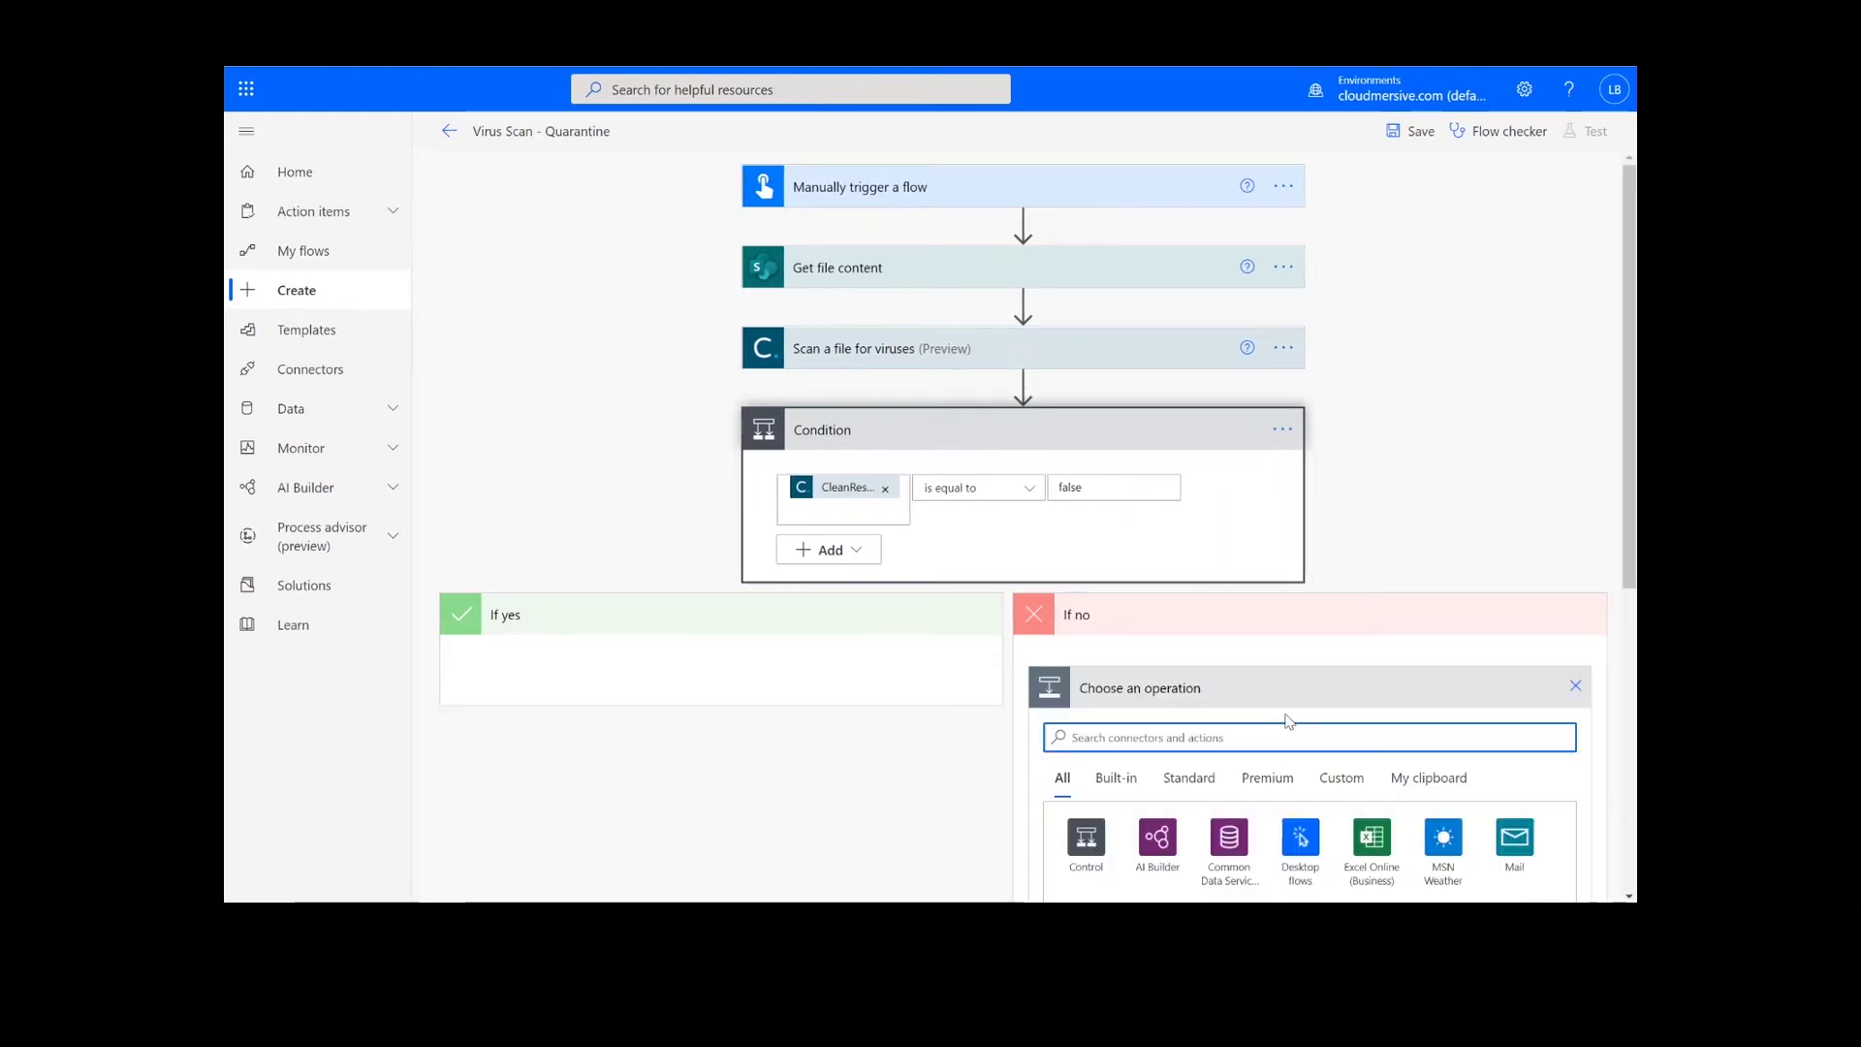
type("cloudmersive")
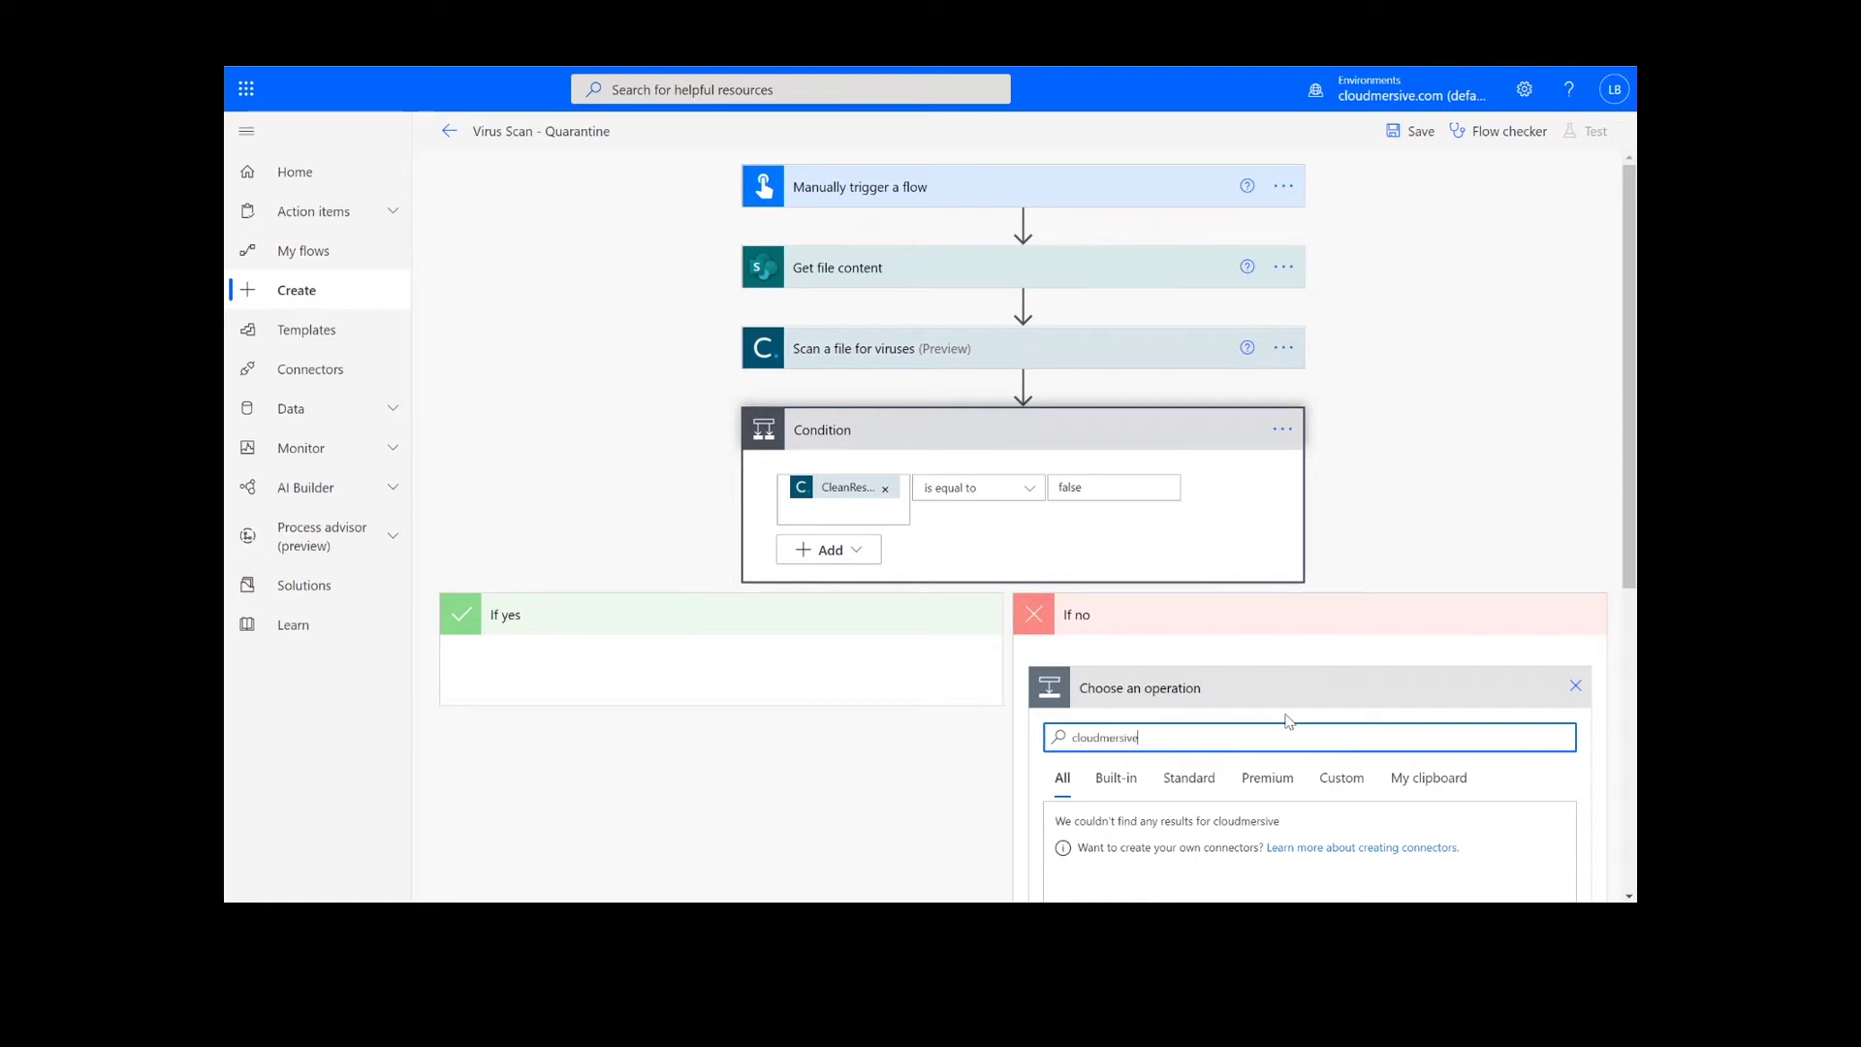
scroll(1288, 717, "down", 2)
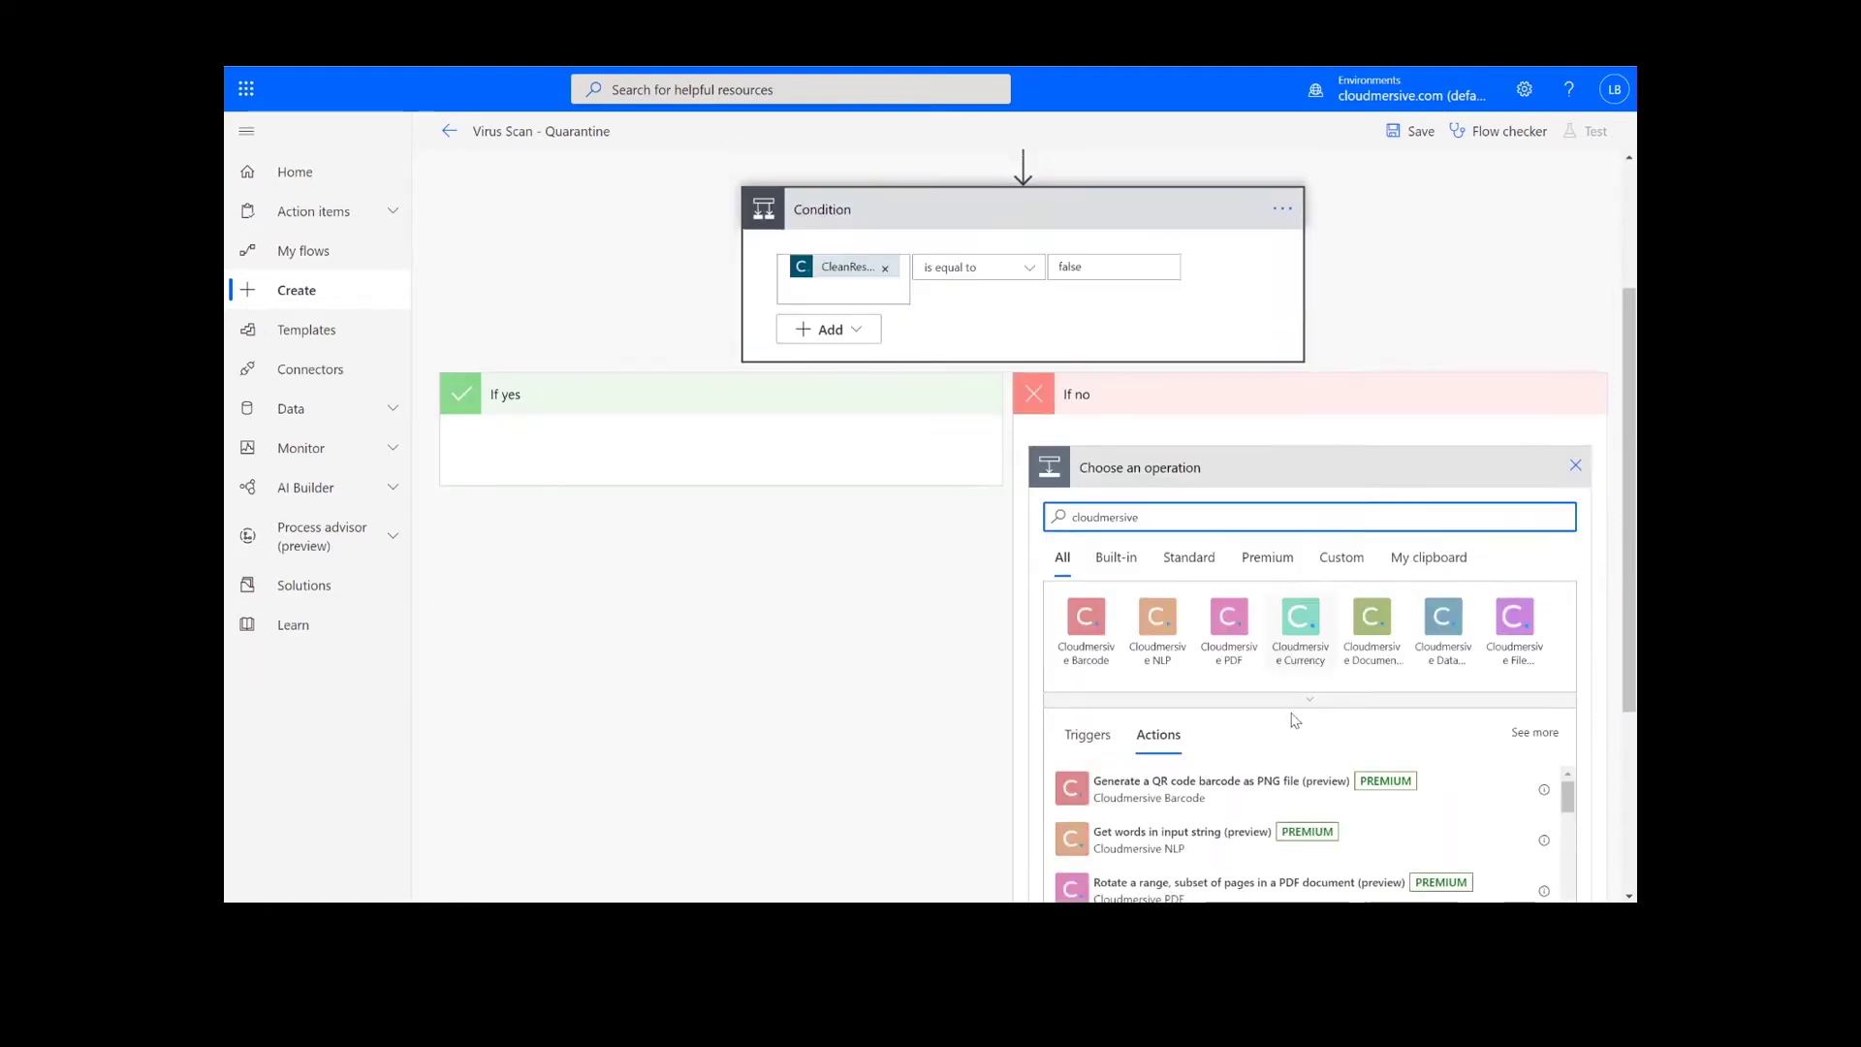
left_click(1508, 657)
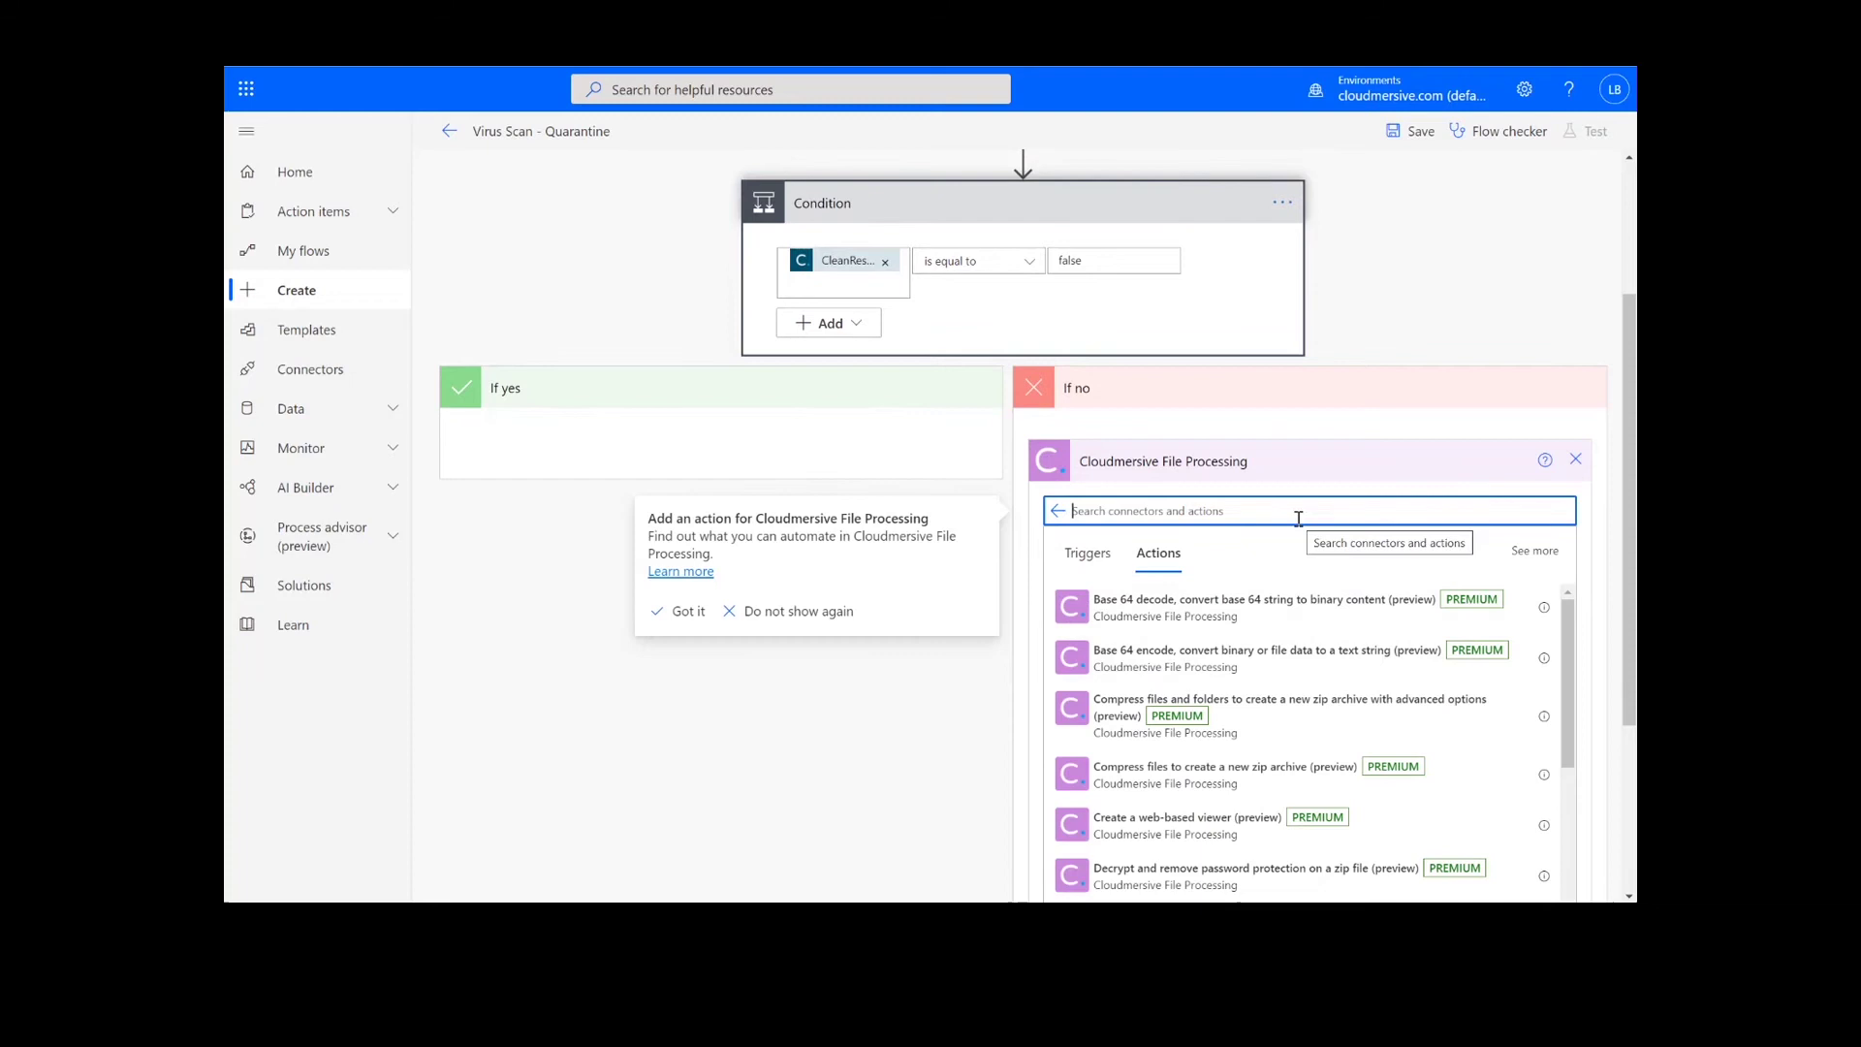
left_click(1240, 781)
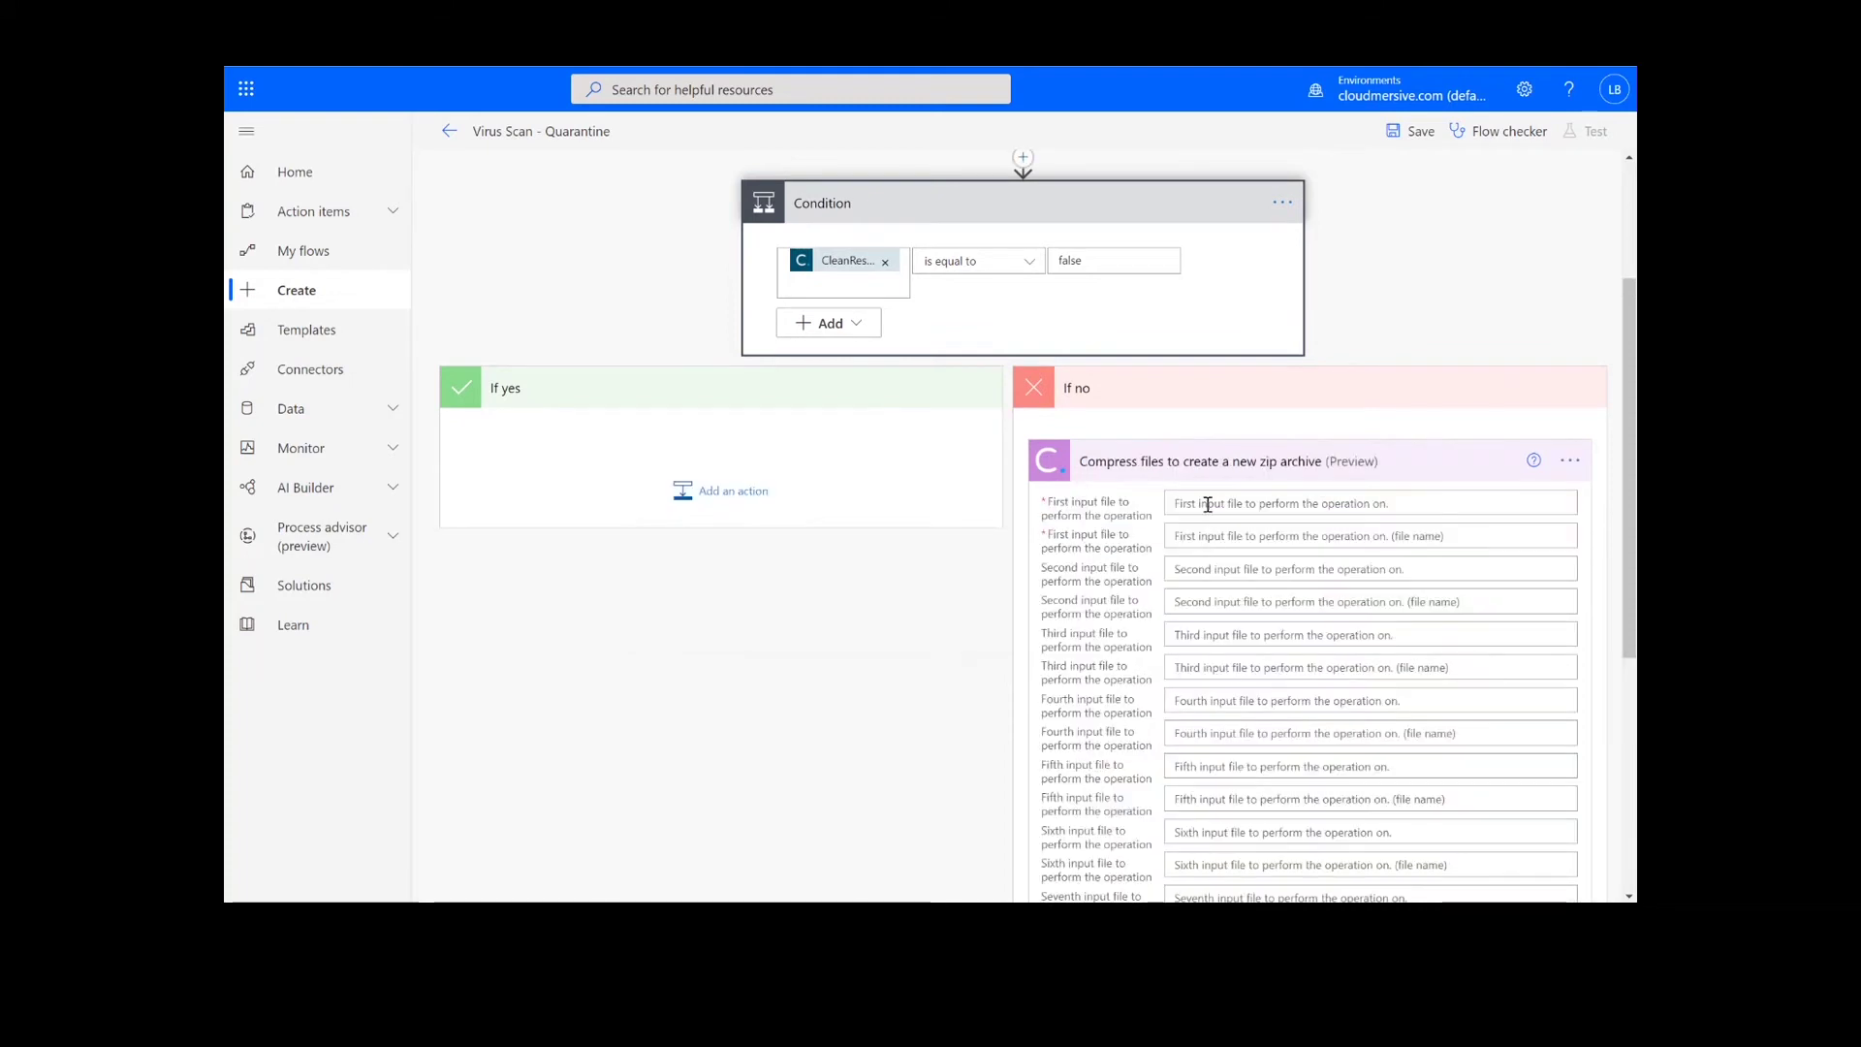
Use SharePoint File Content as its first file, named Test1.pdf.
left_click(1208, 504)
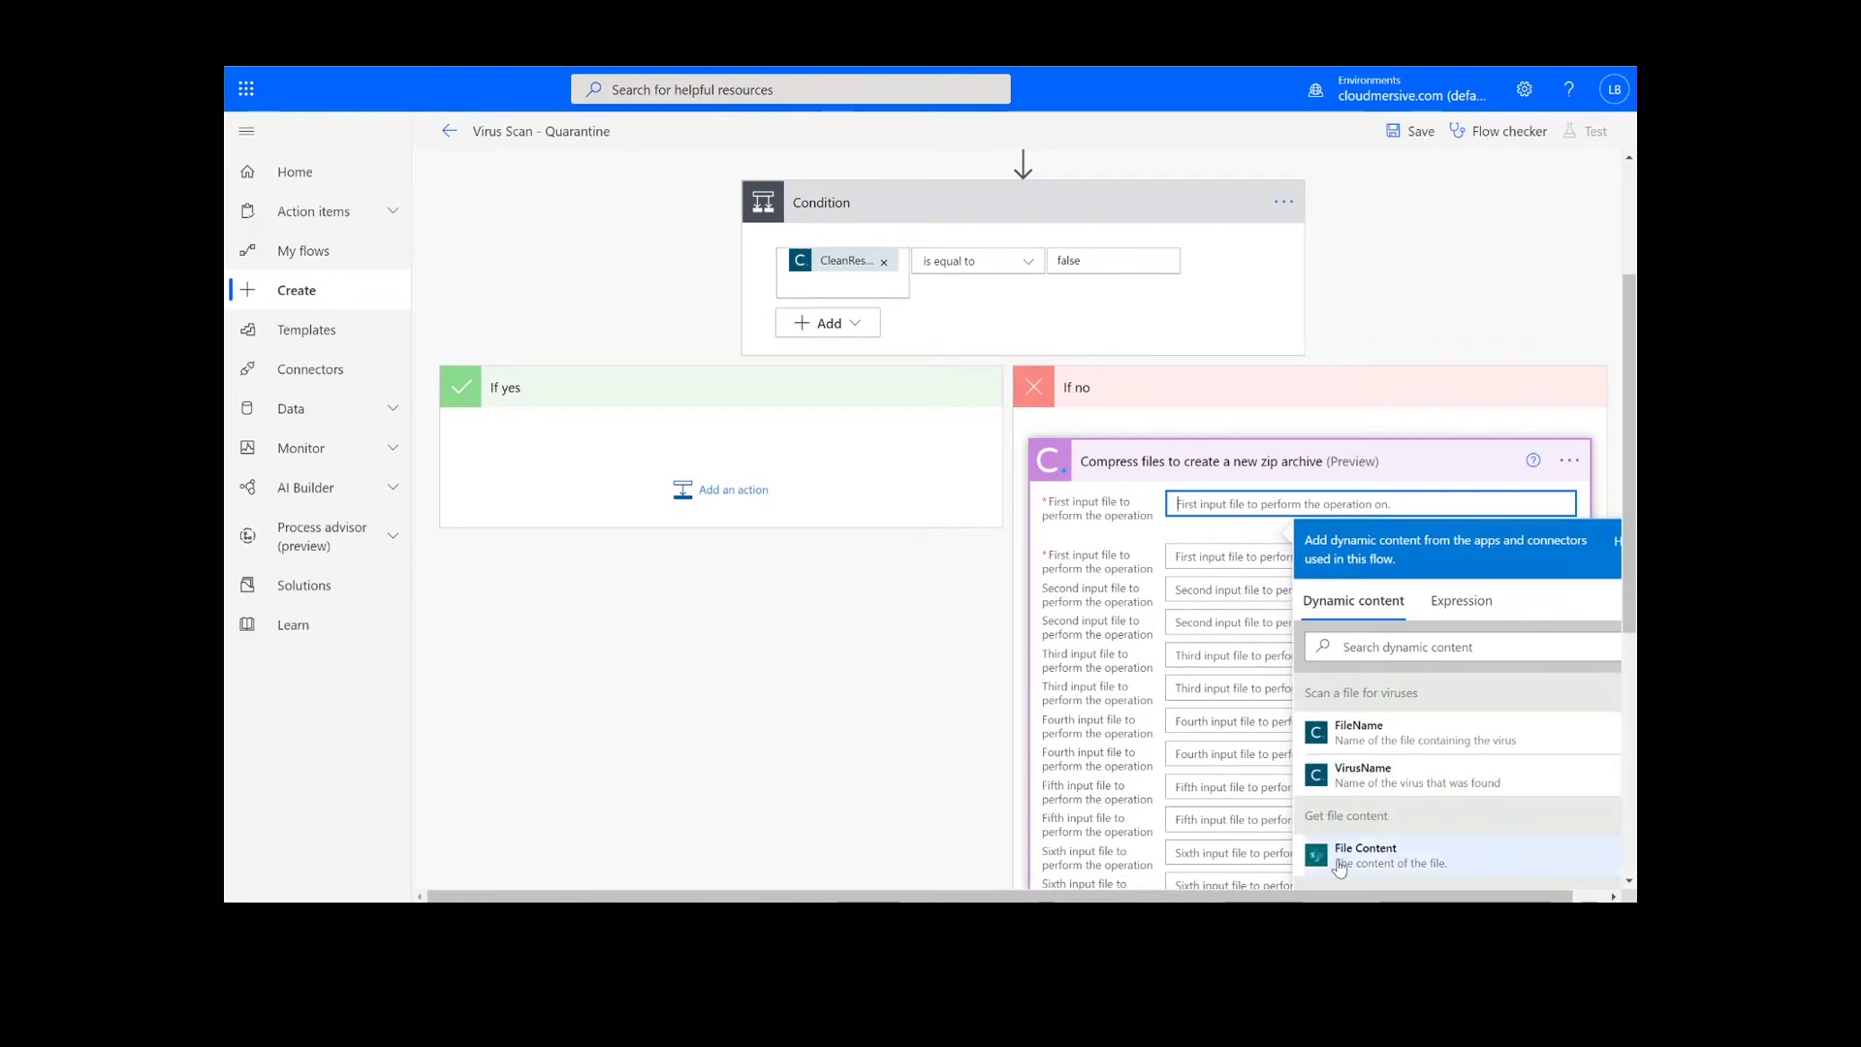
left_click(1338, 865)
left_click(1203, 548)
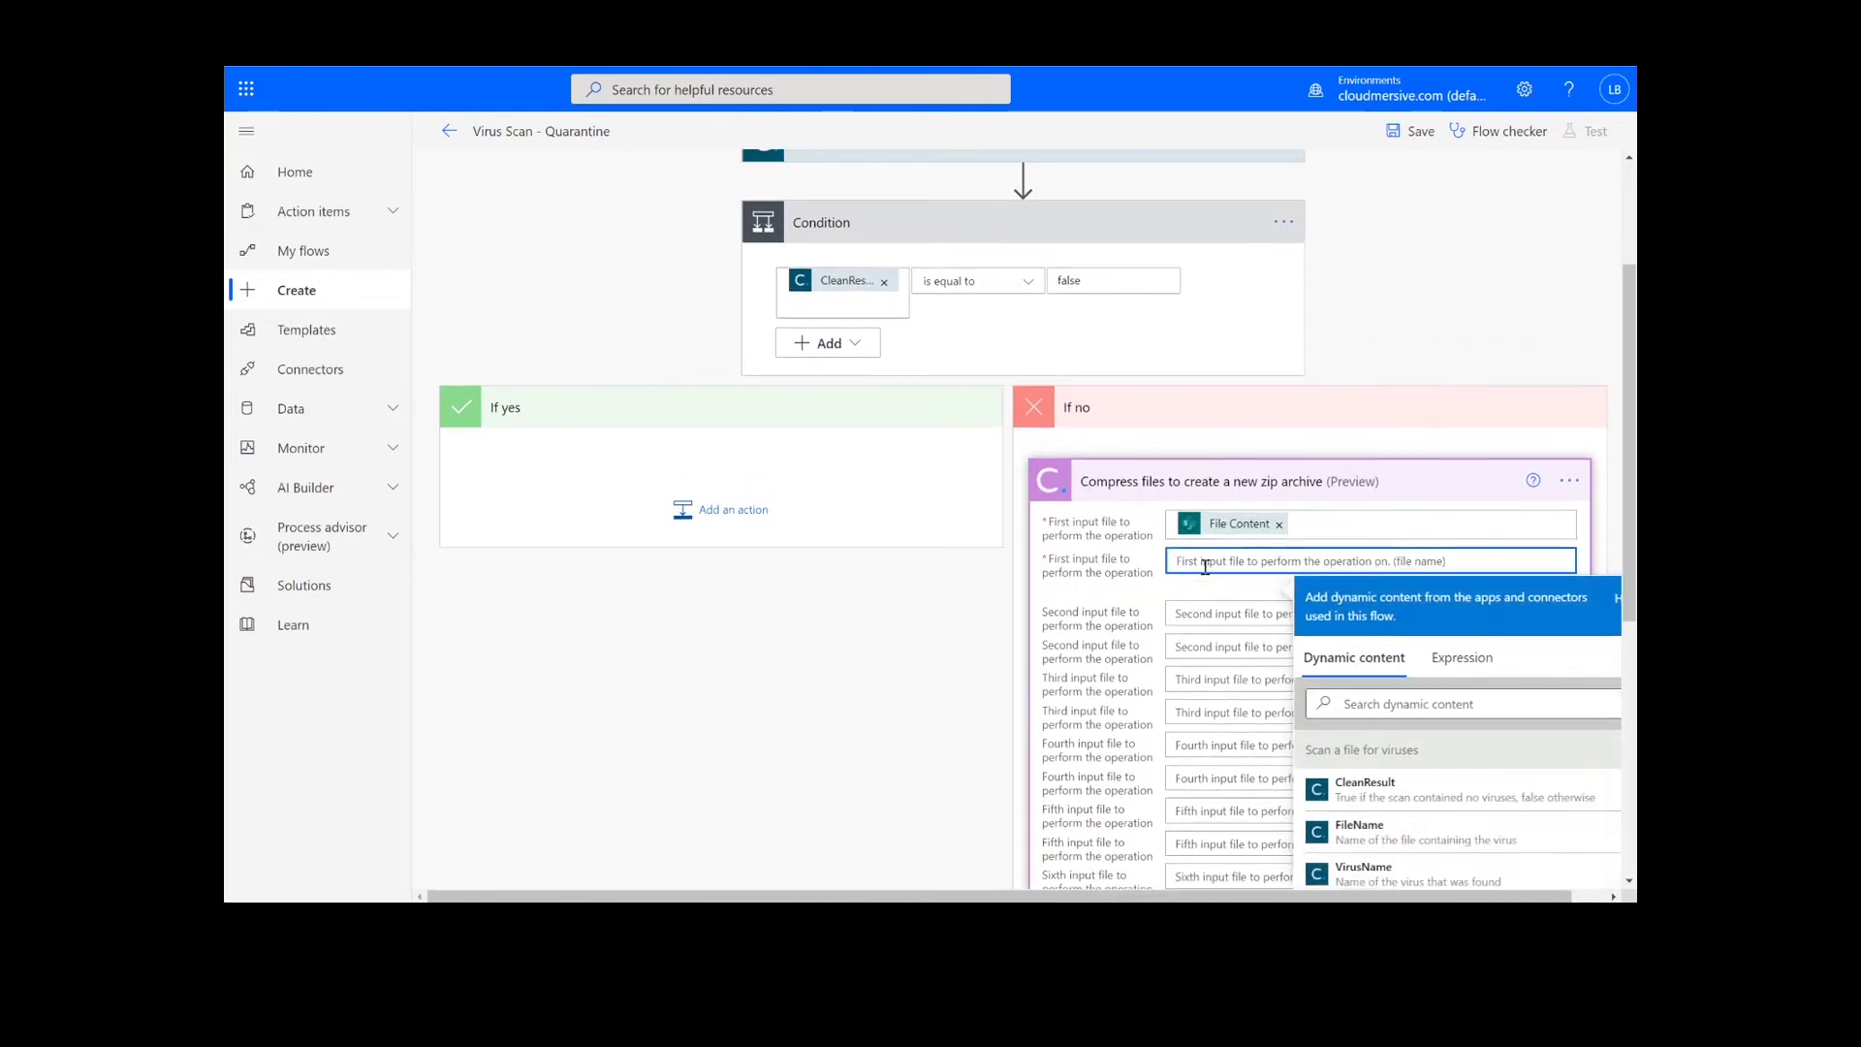
type("Test1.pdf")
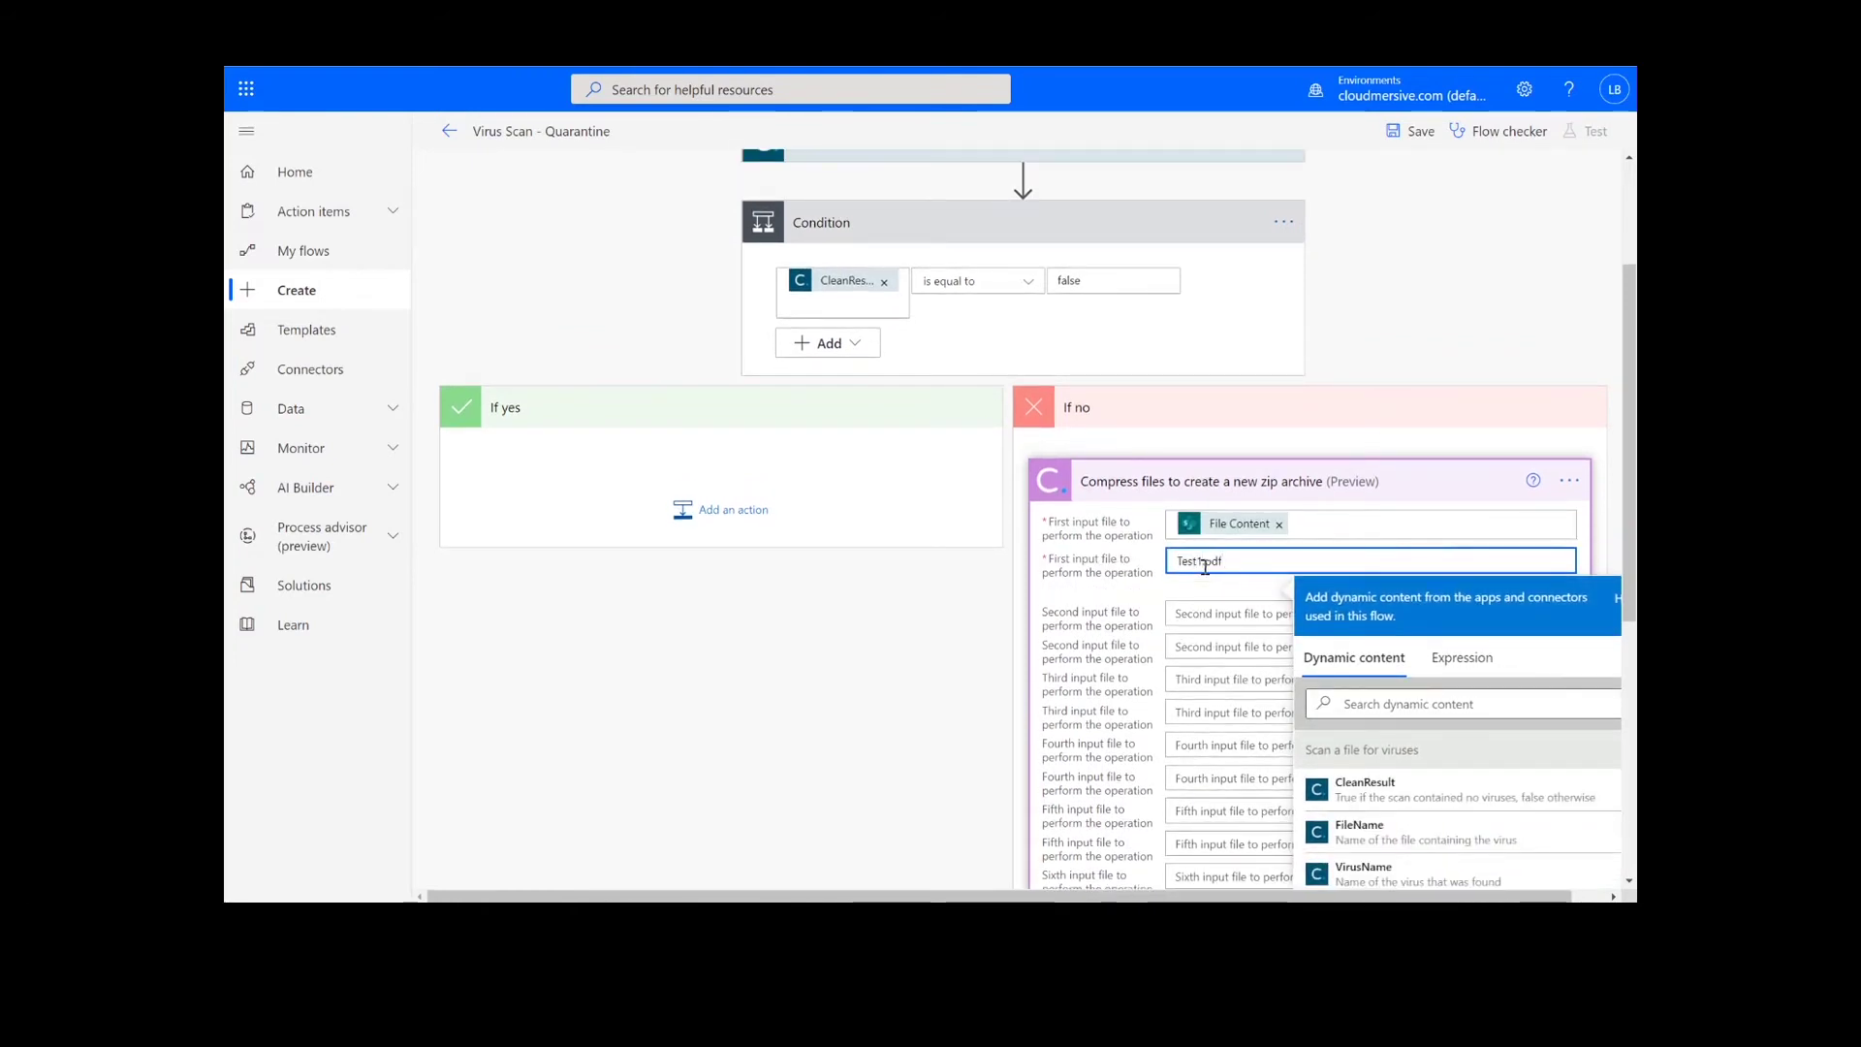
left_click(1449, 482)
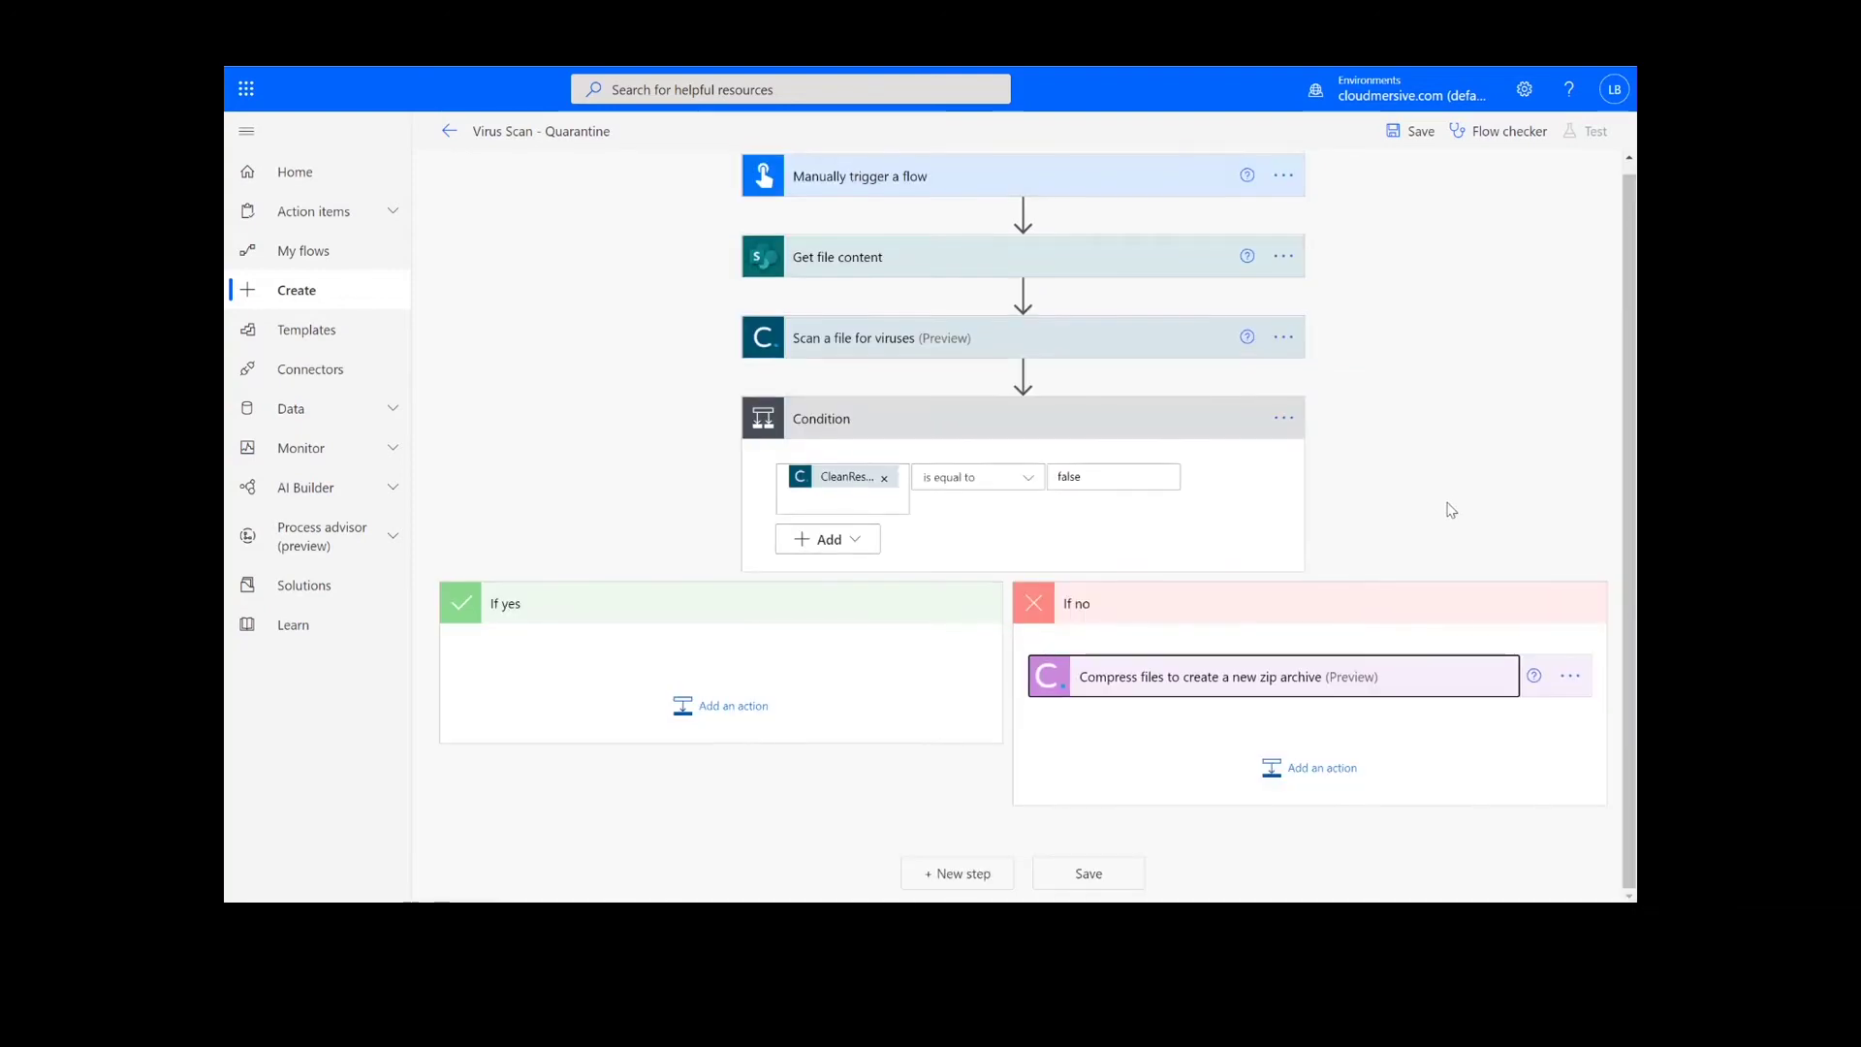
Add Cloudmersive 'Encrypt and password protect a zip file' after the zip step.
left_click(1306, 790)
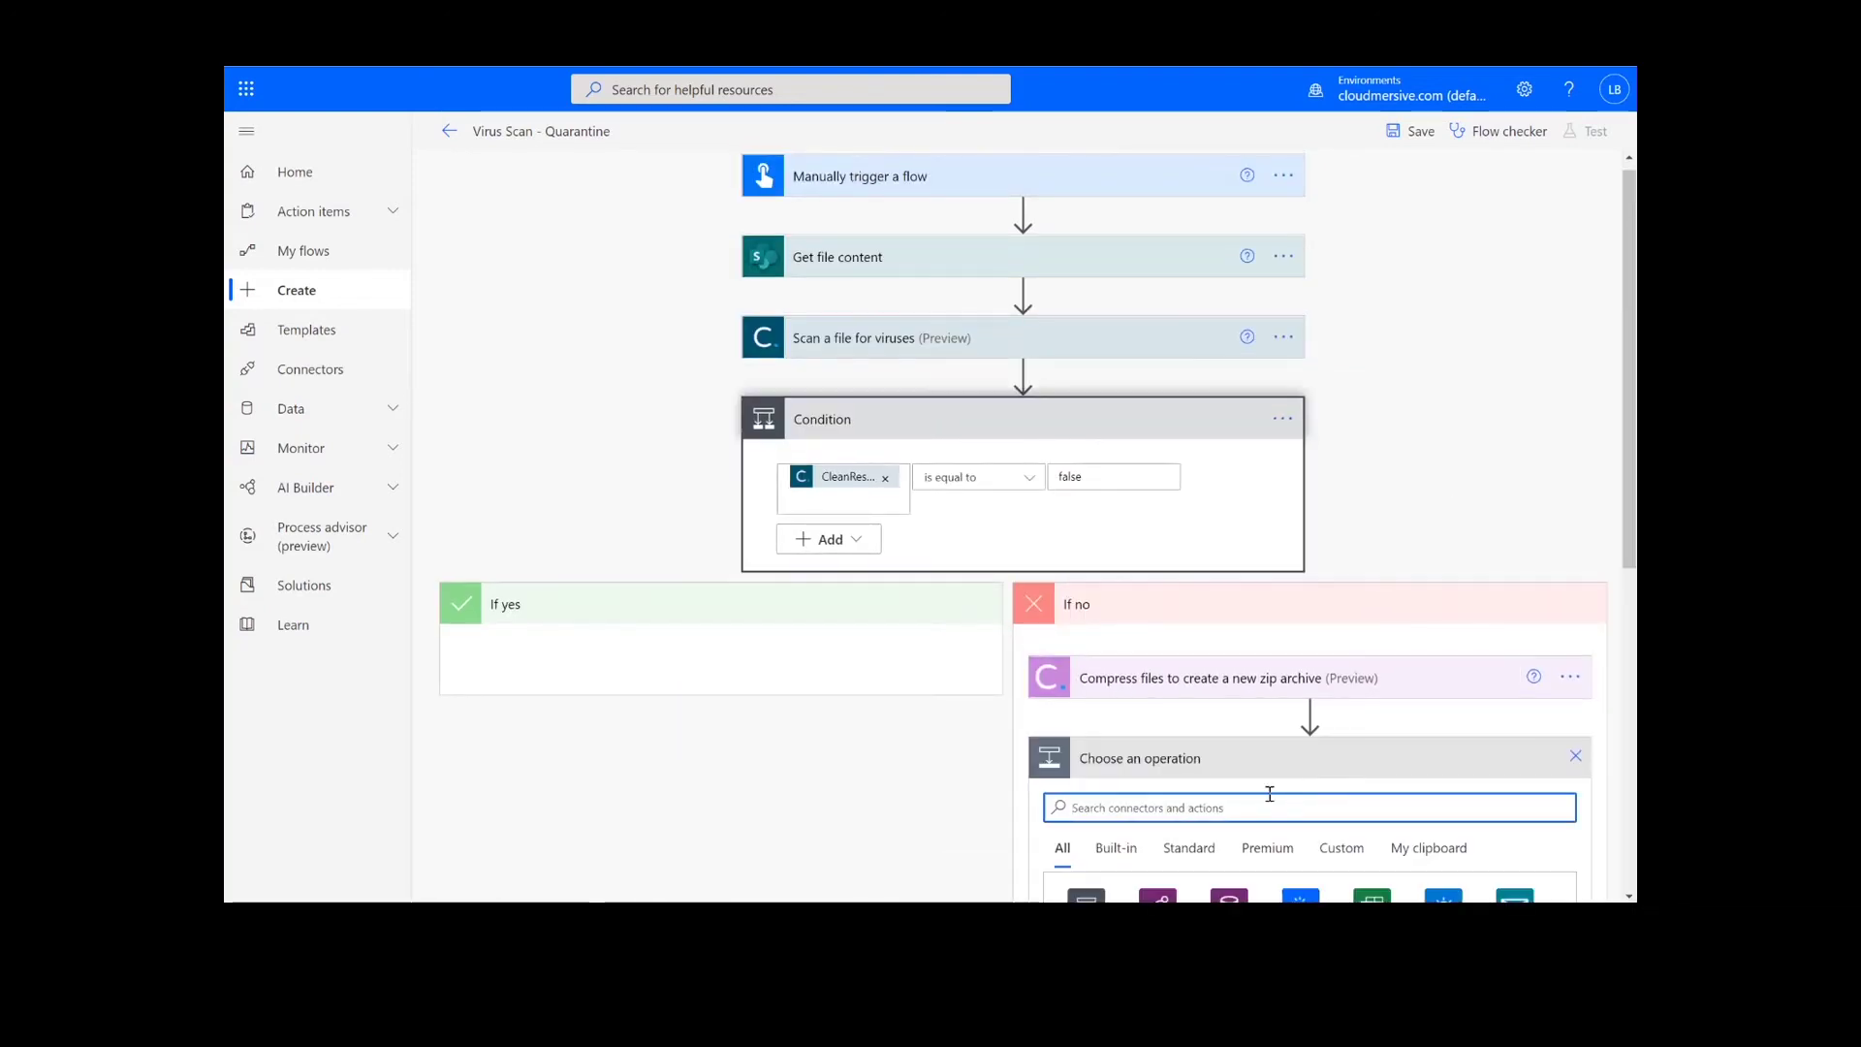
type("cloudmersive")
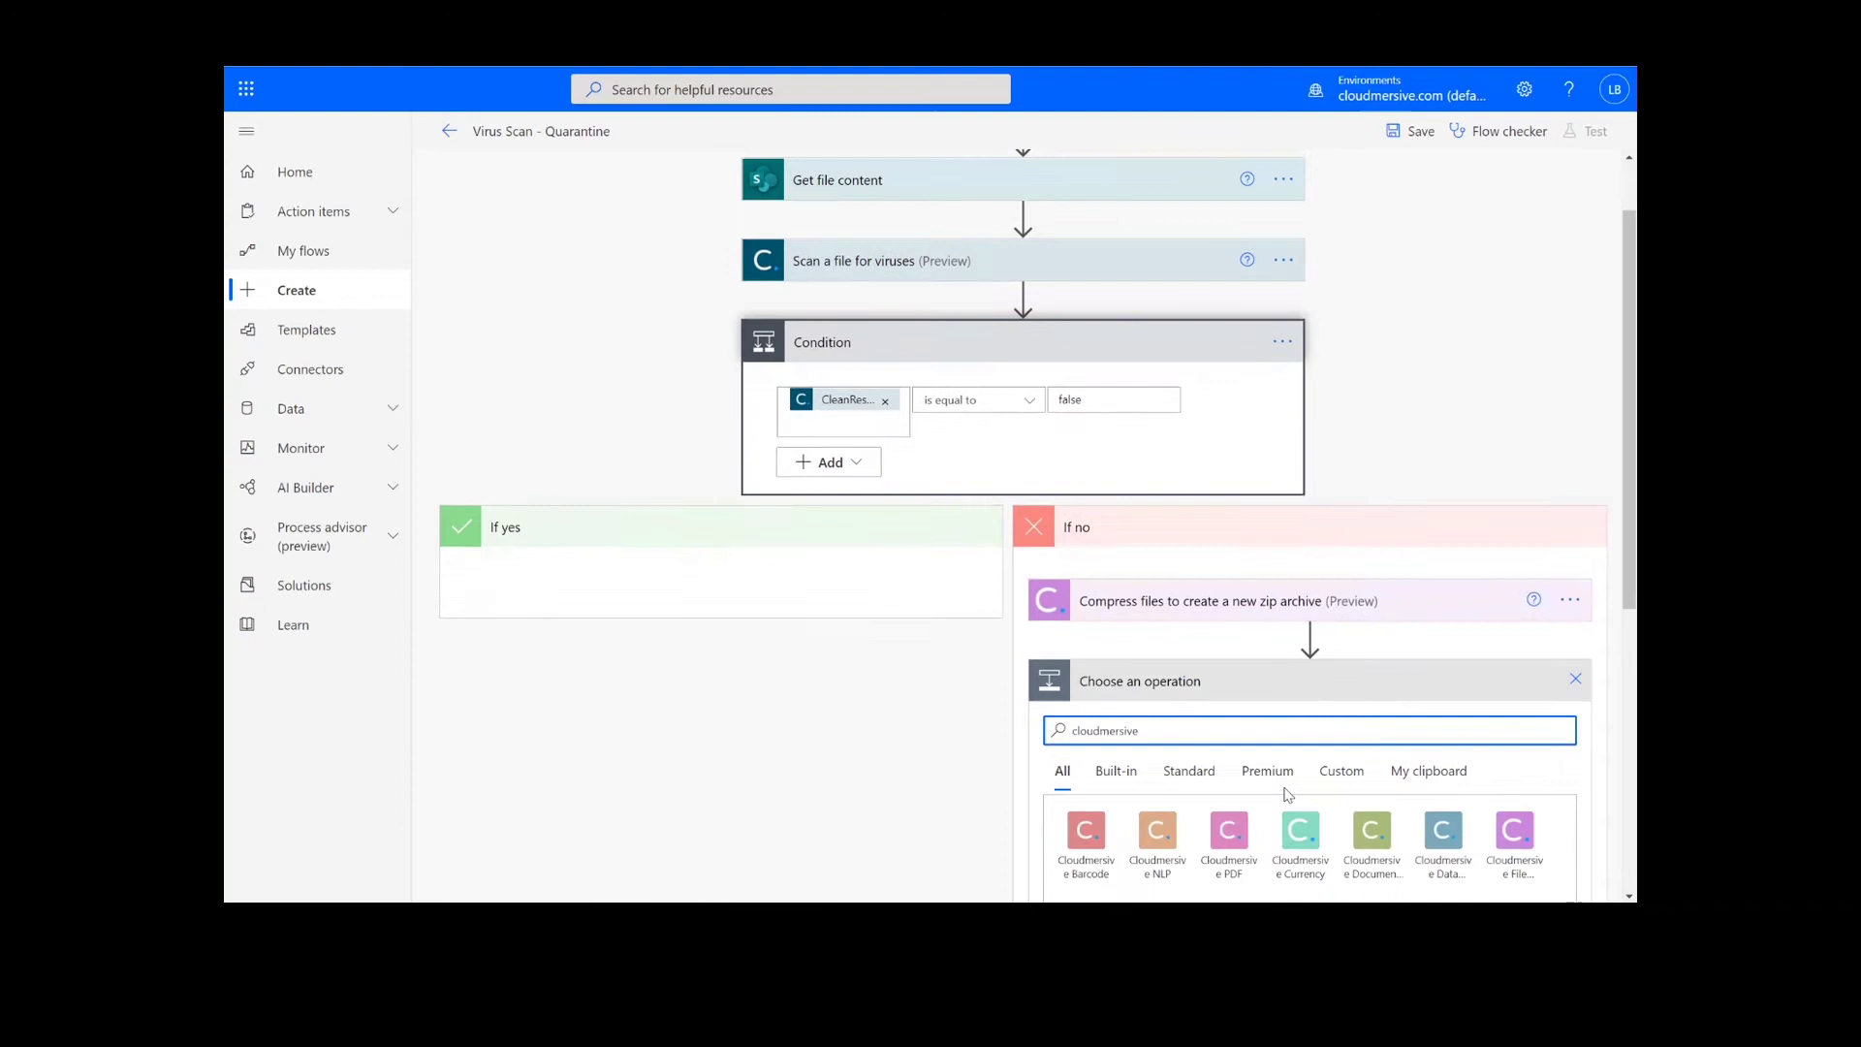
scroll(1259, 810, "down", 2)
left_click(1299, 678)
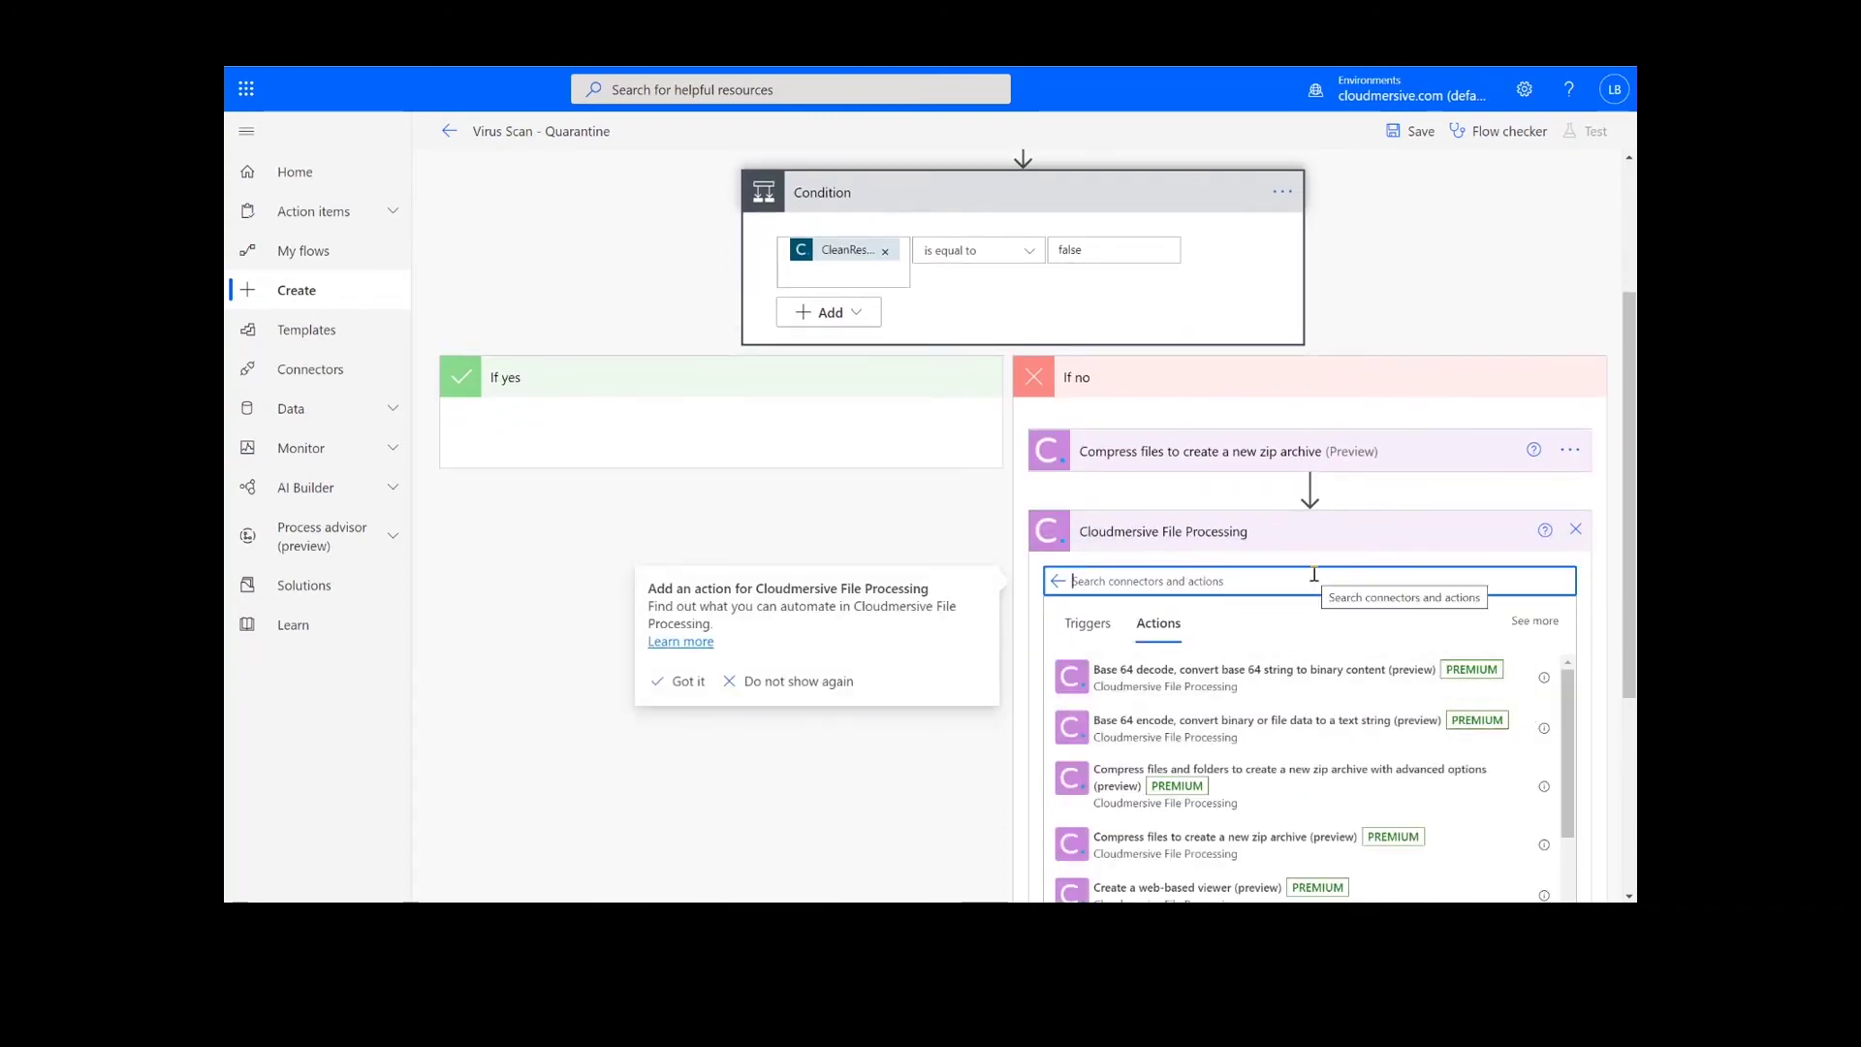
type("encrypt")
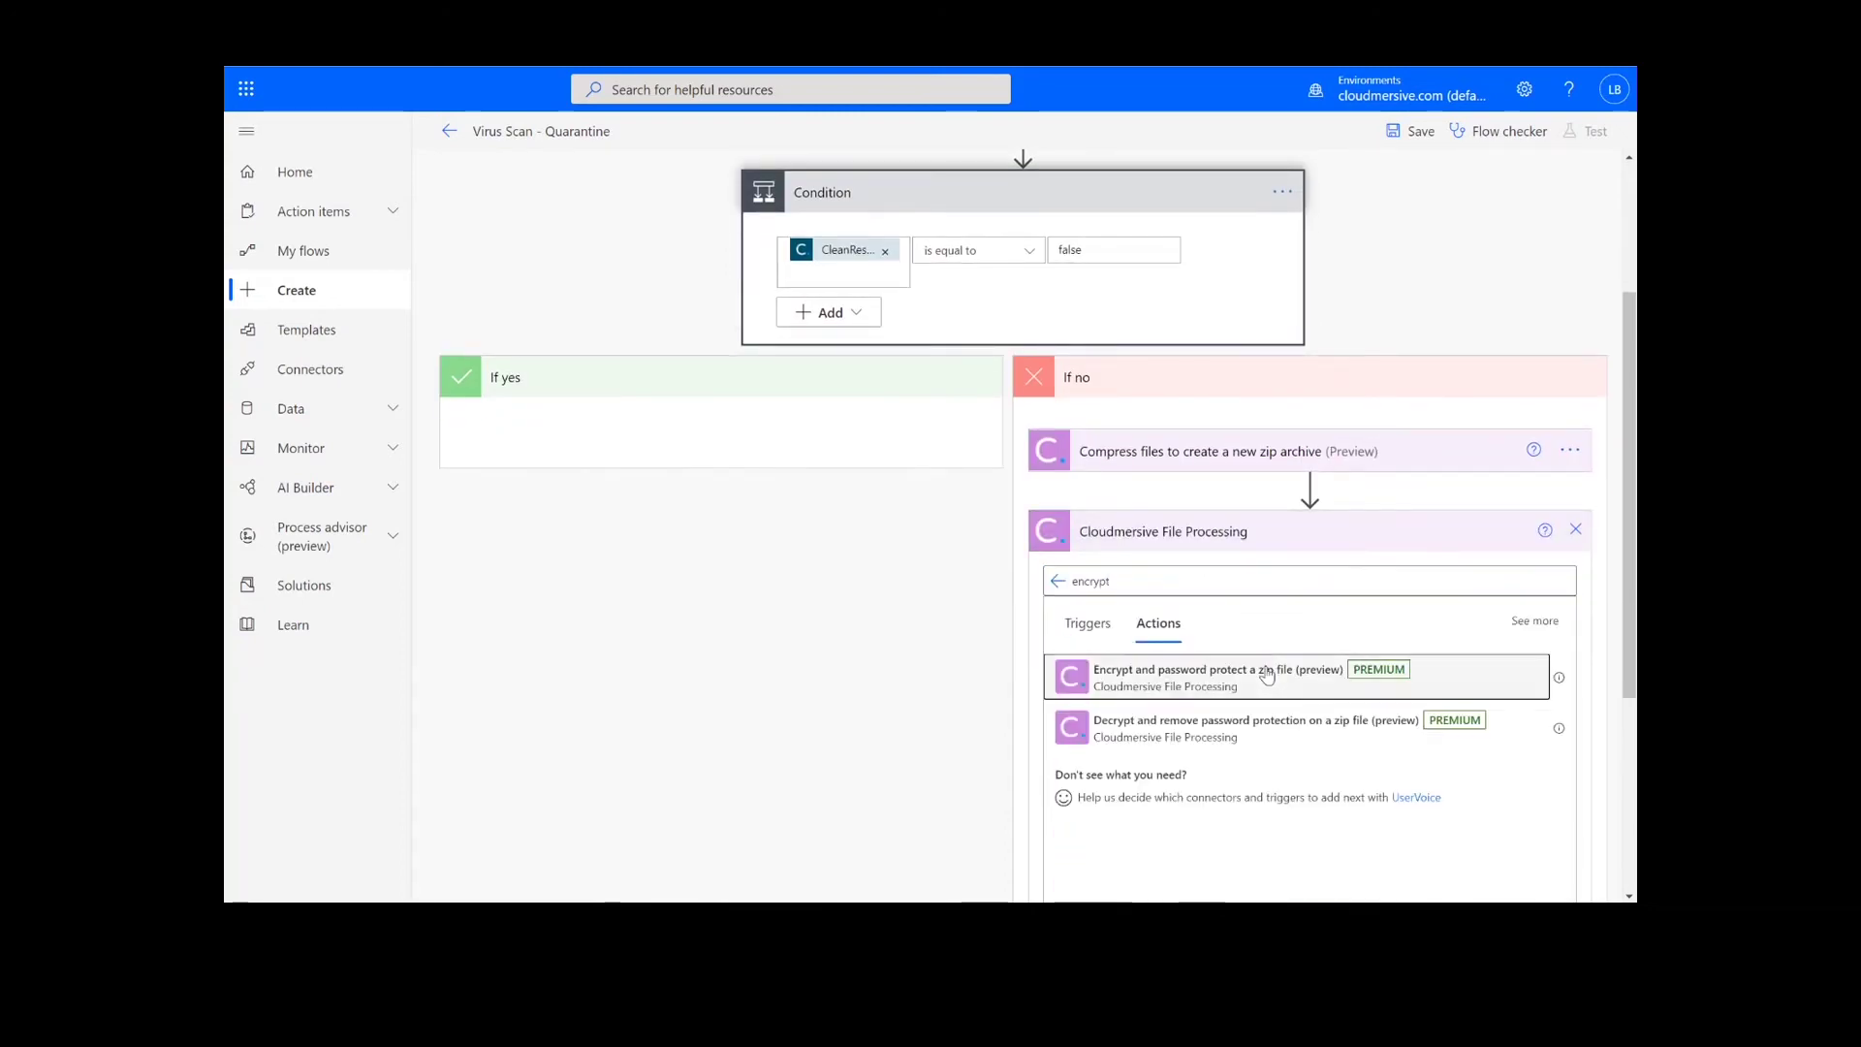
left_click(1268, 671)
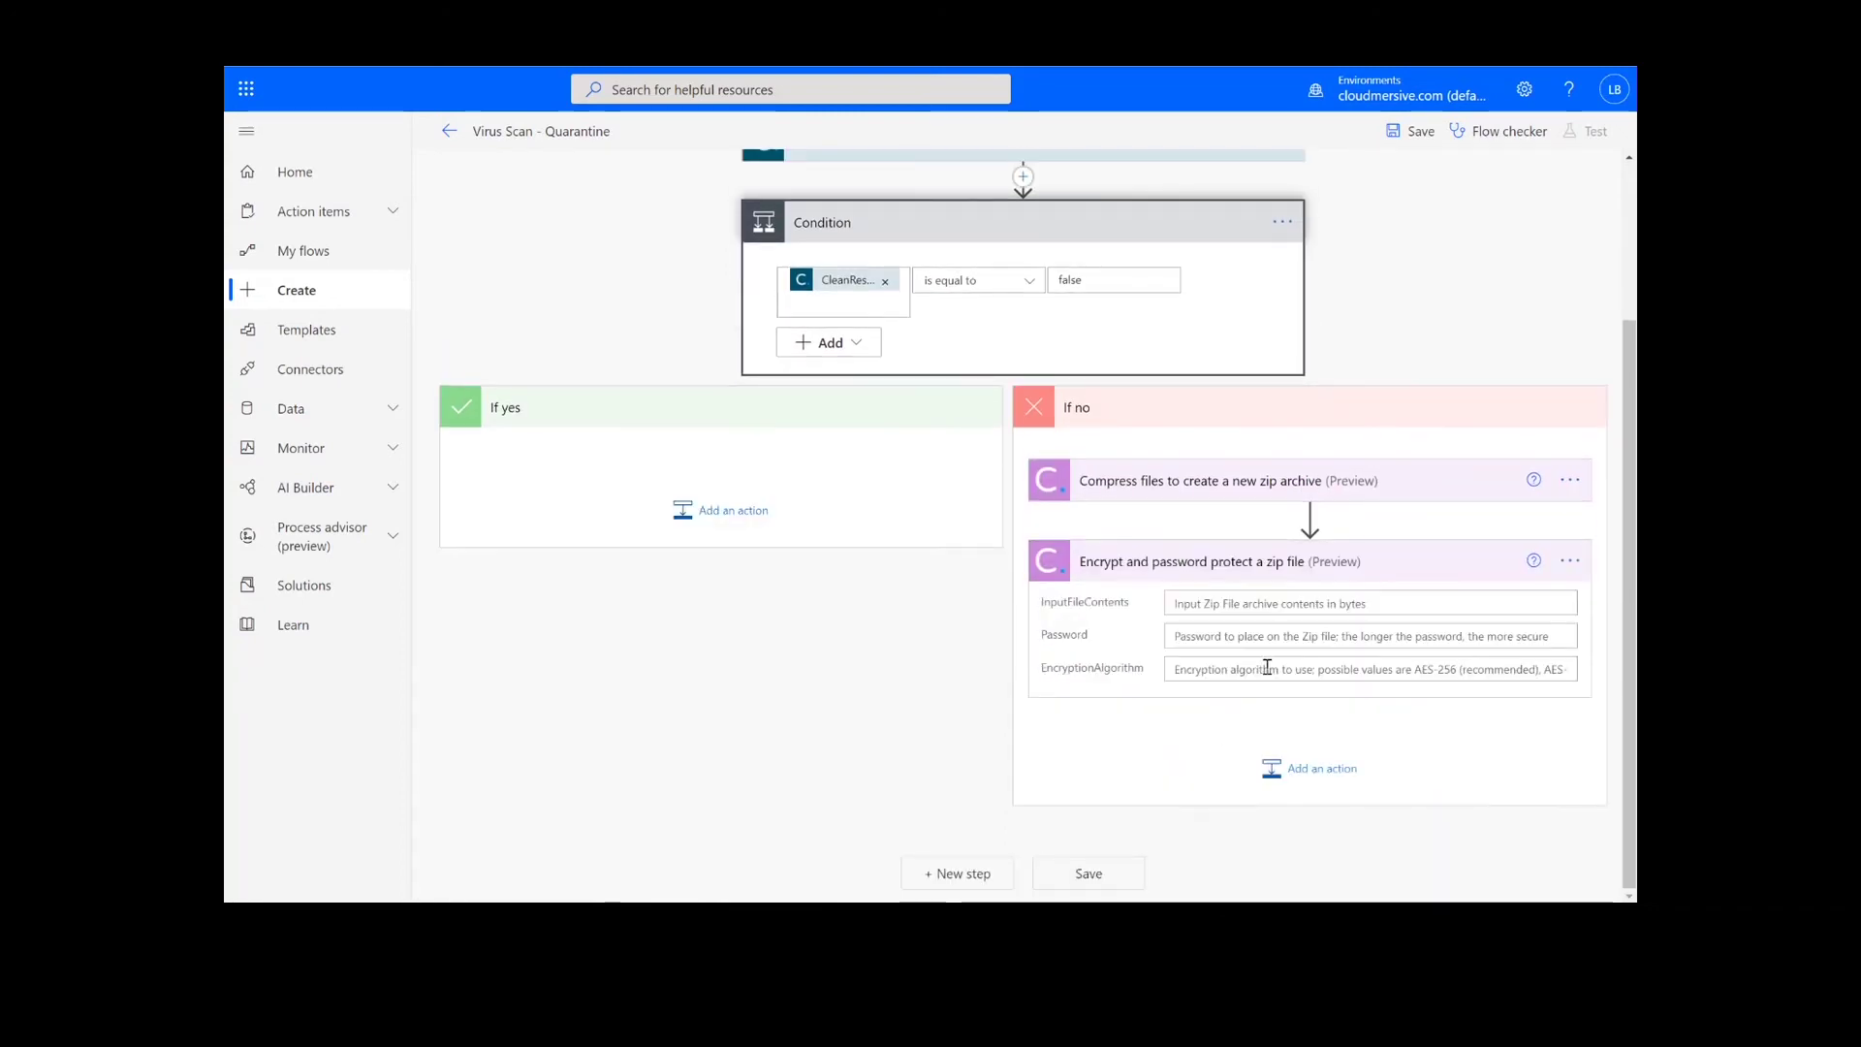
Feed it the zip OutputContent, enter a zip password, and set encryption to AES-256.
left_click(1262, 603)
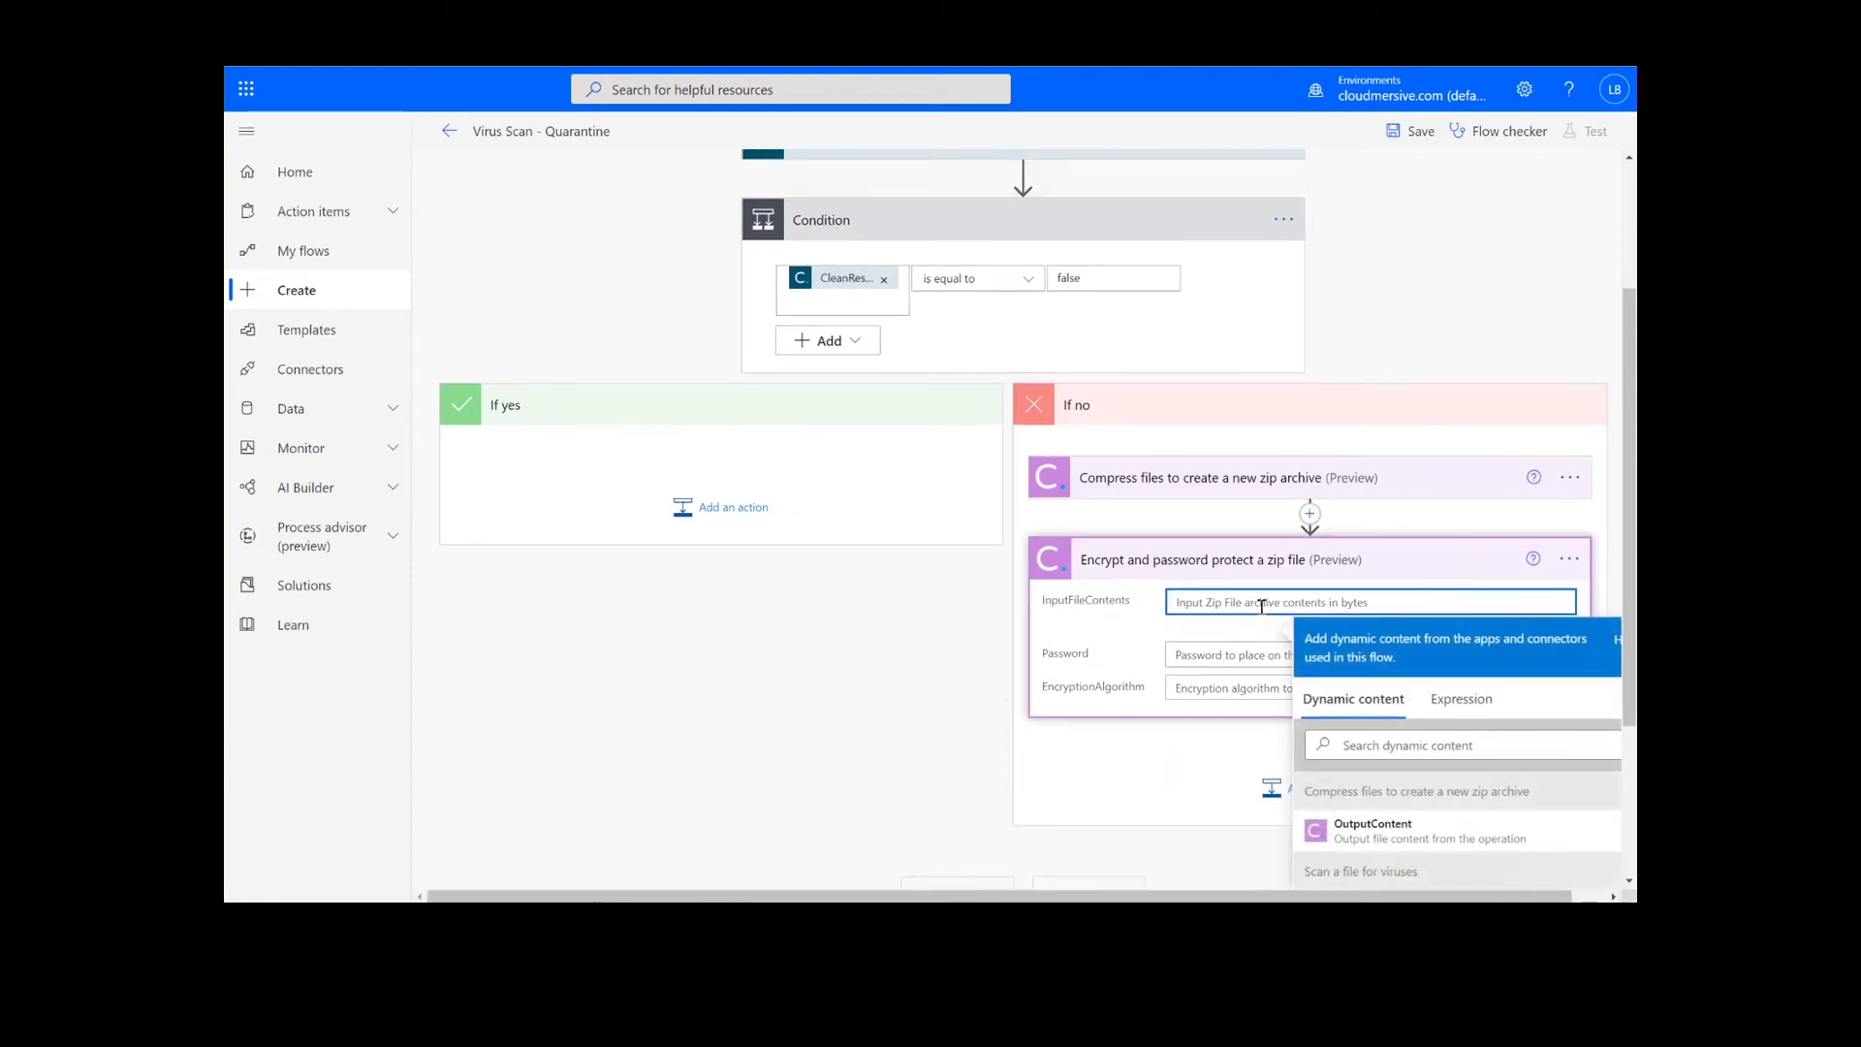
left_click(1372, 829)
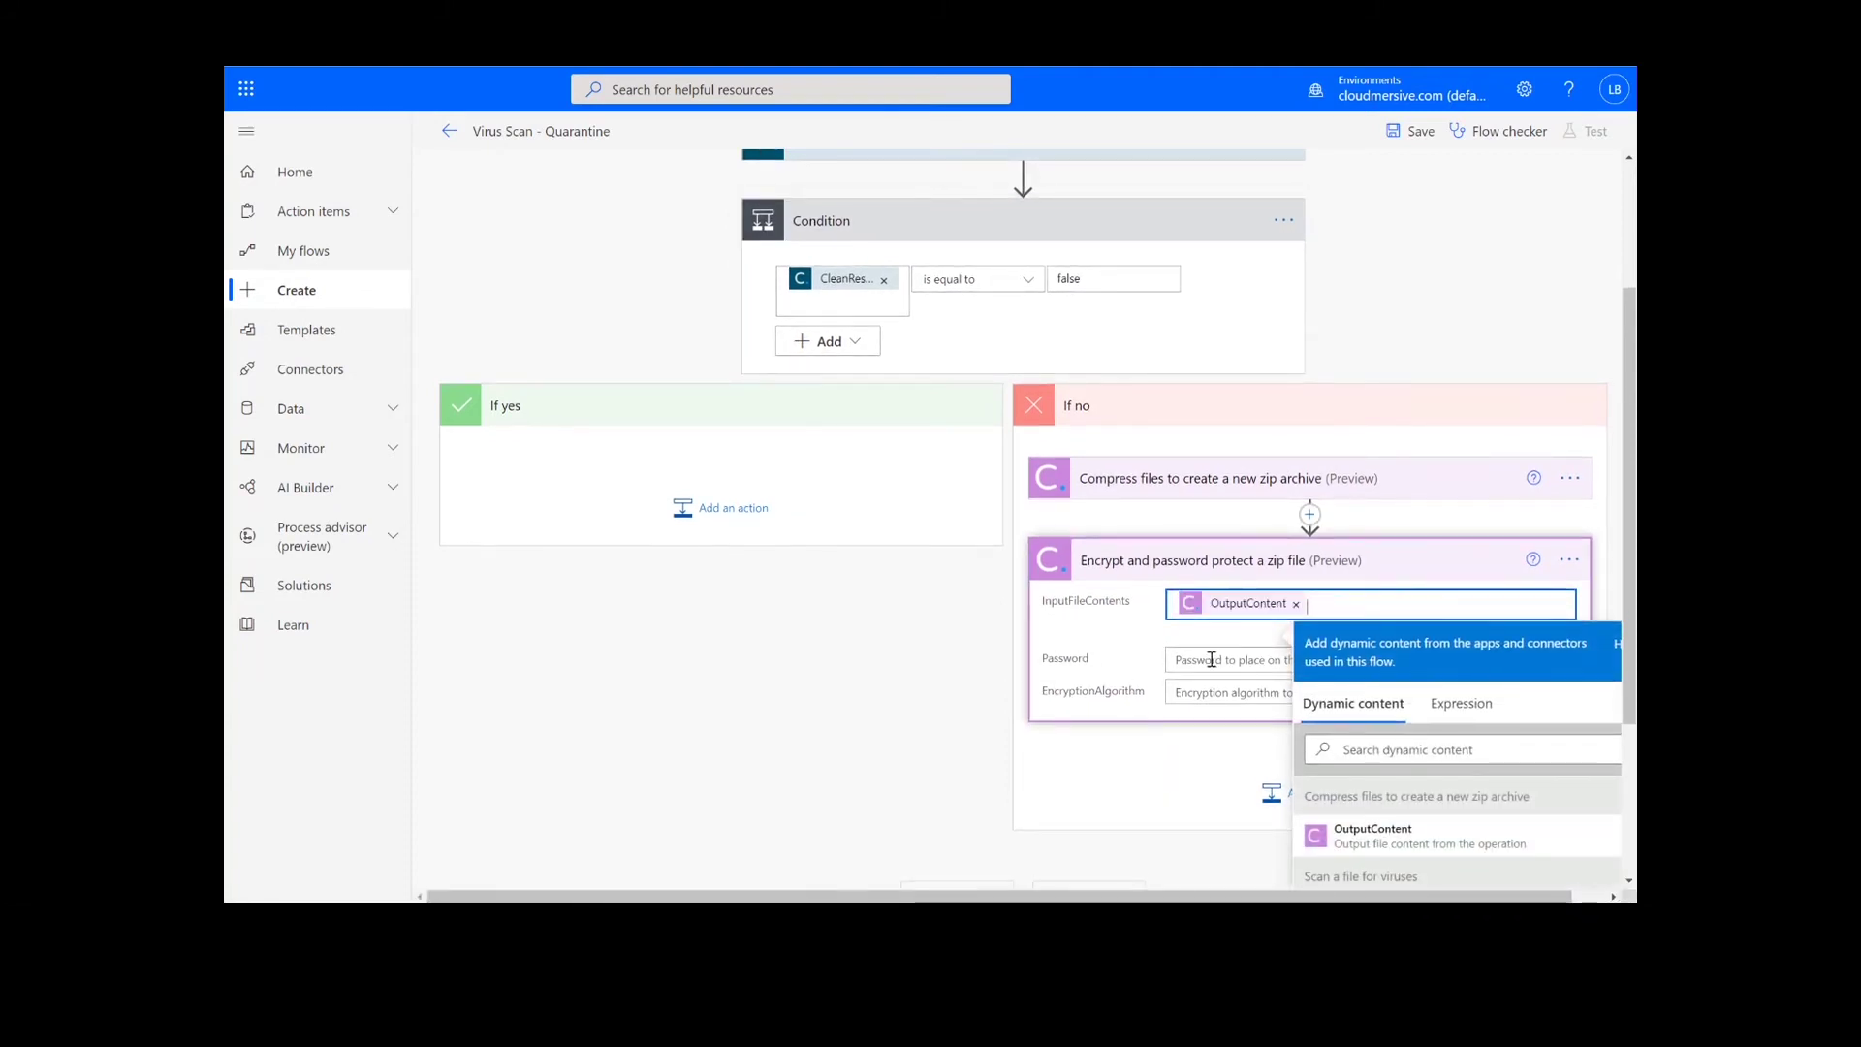
scroll(1211, 659, "down", 2)
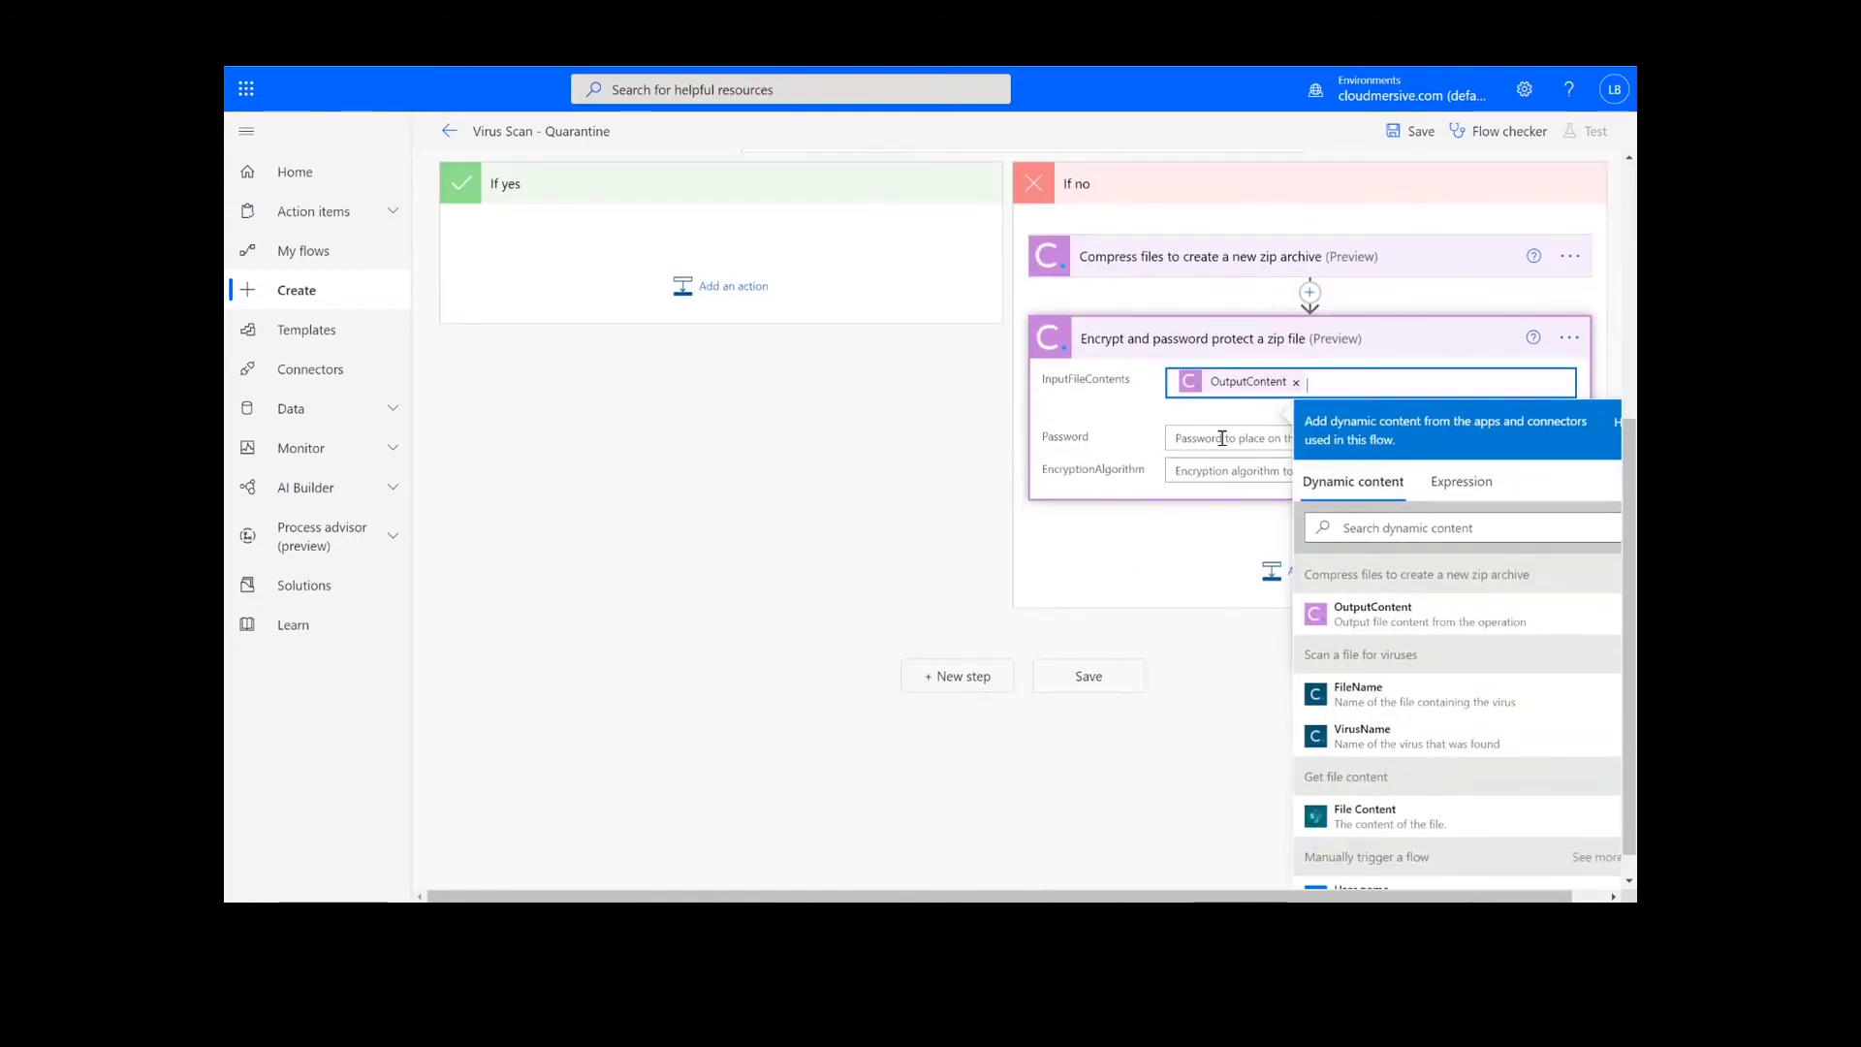
left_click(1222, 438)
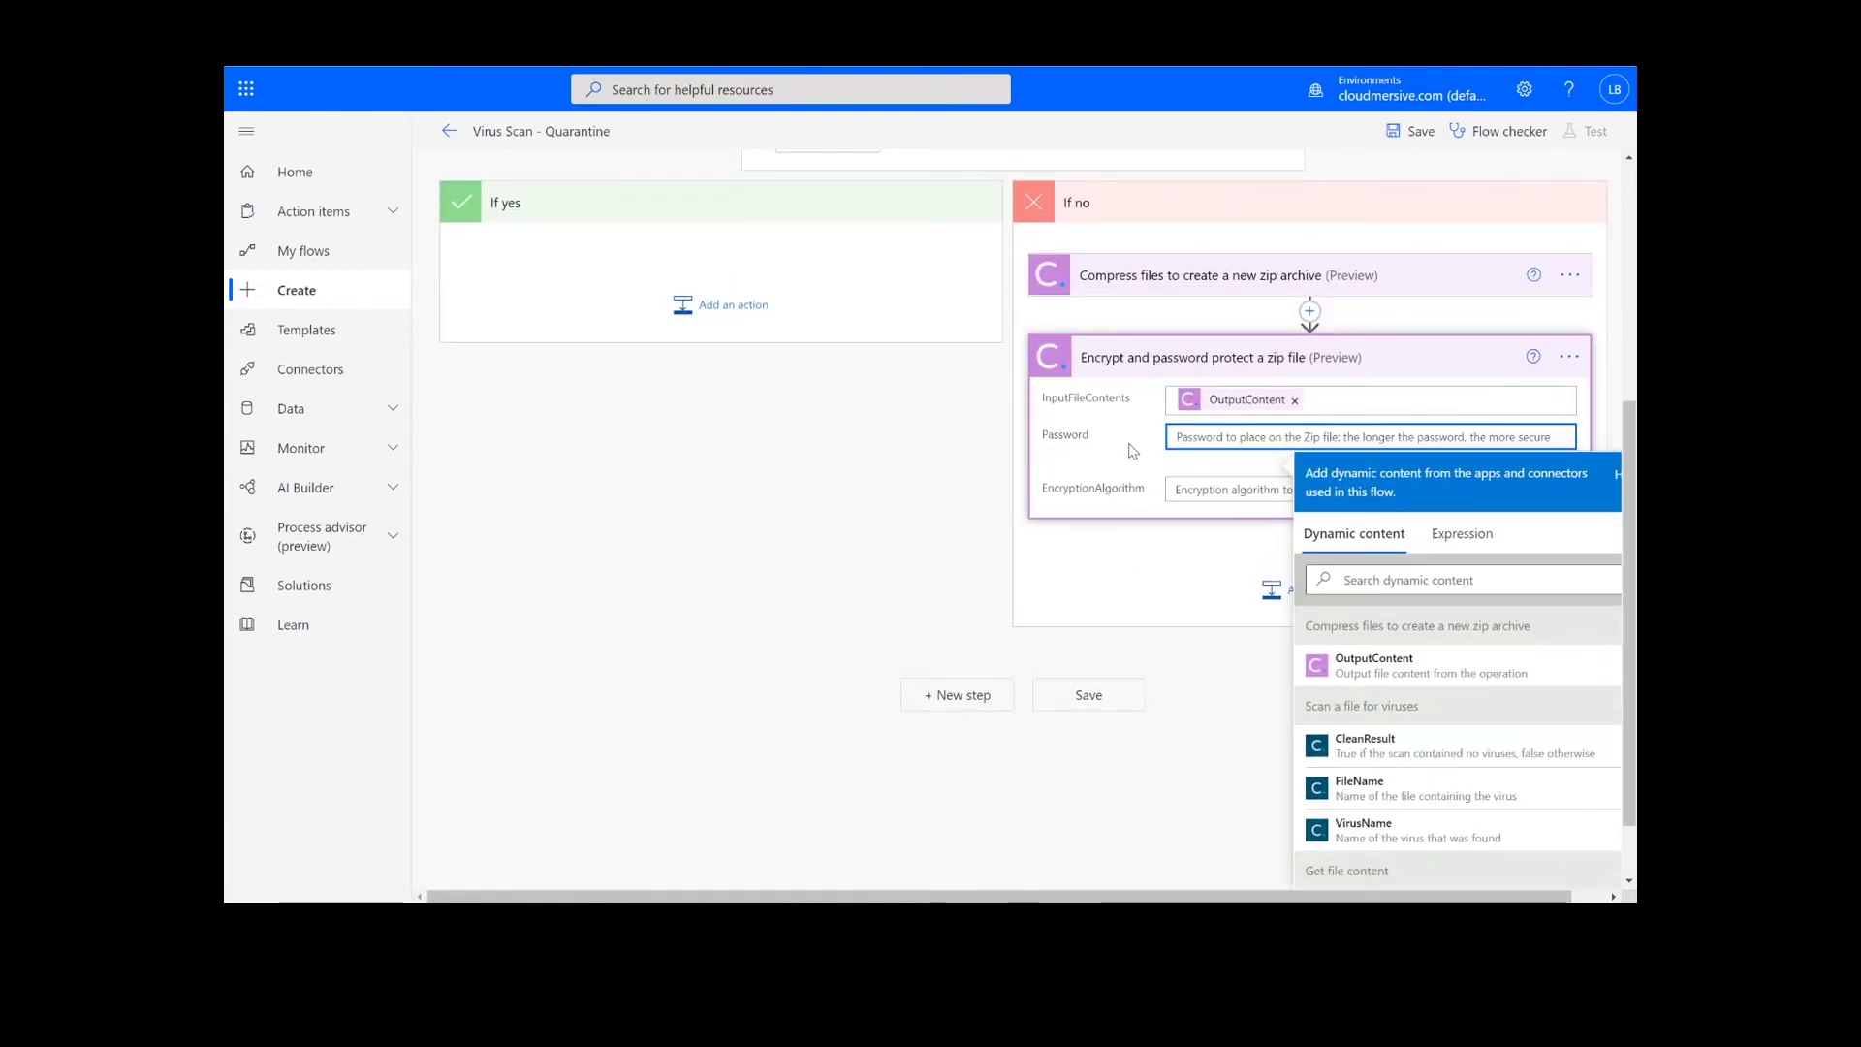
type("VirusScan12345")
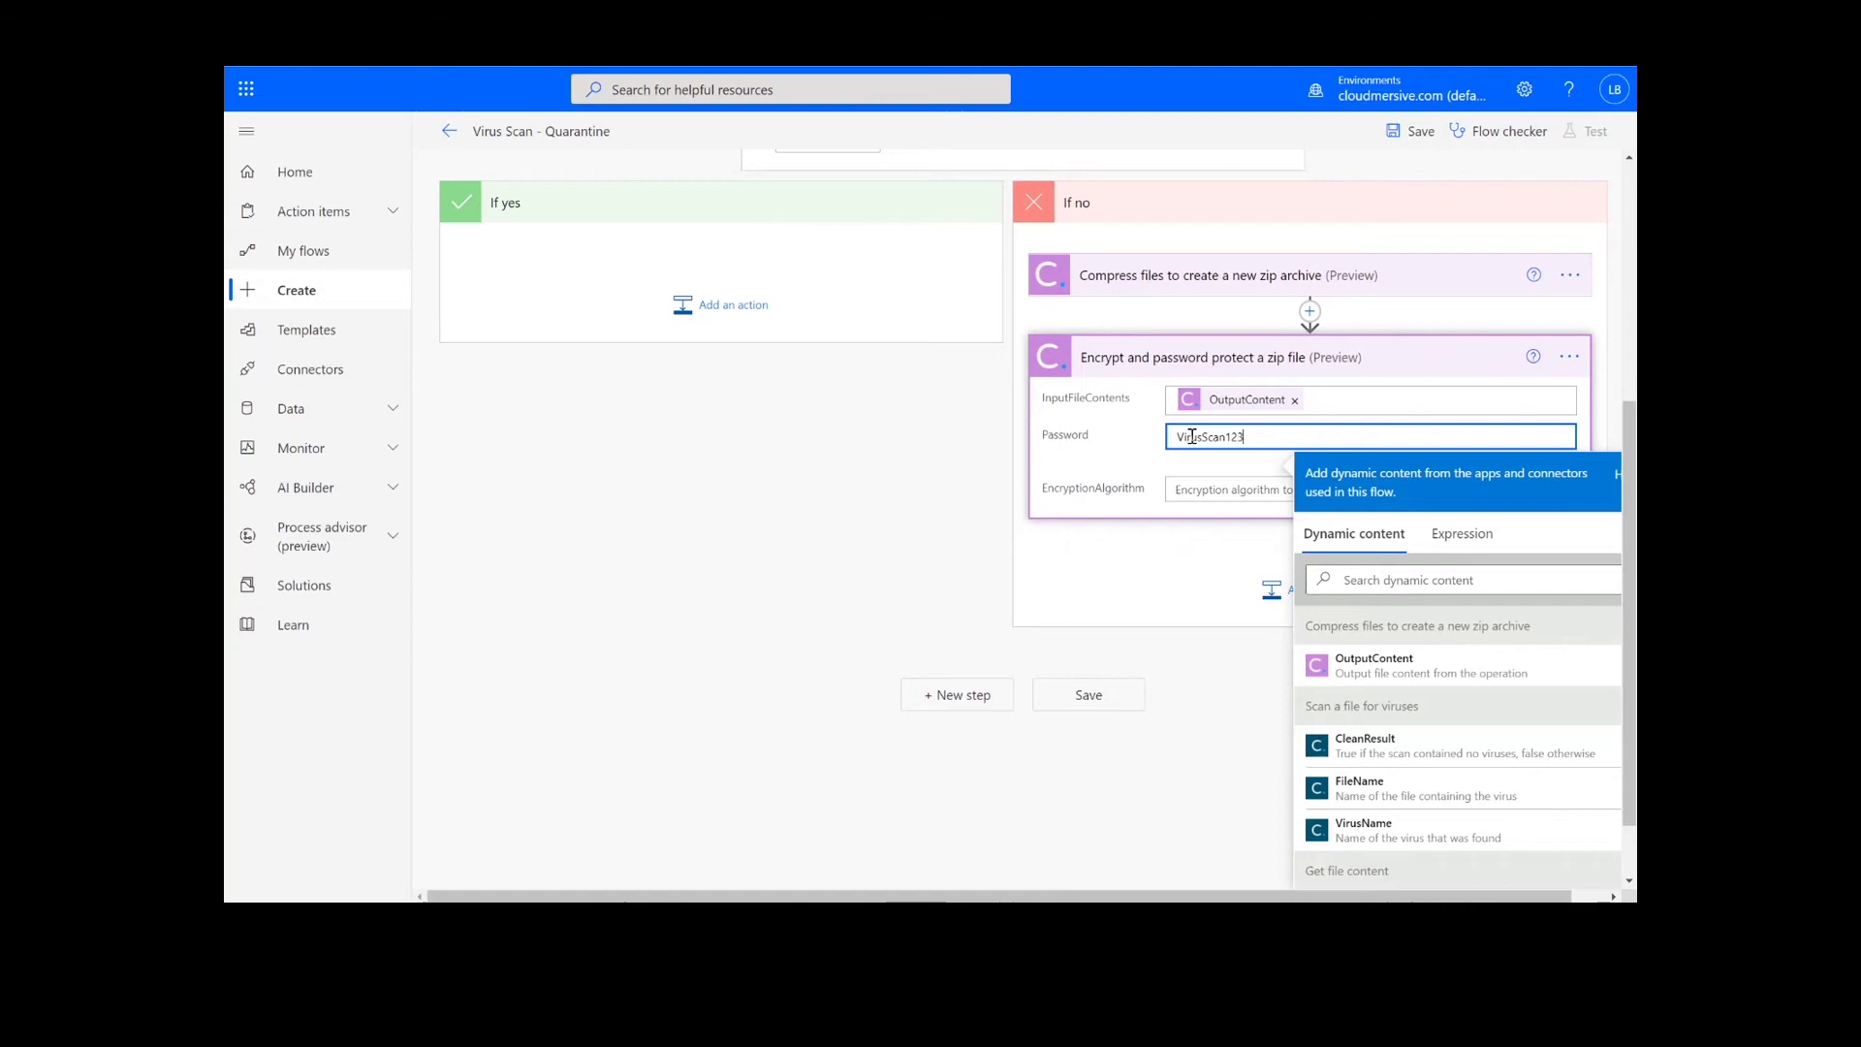
left_click(1195, 485)
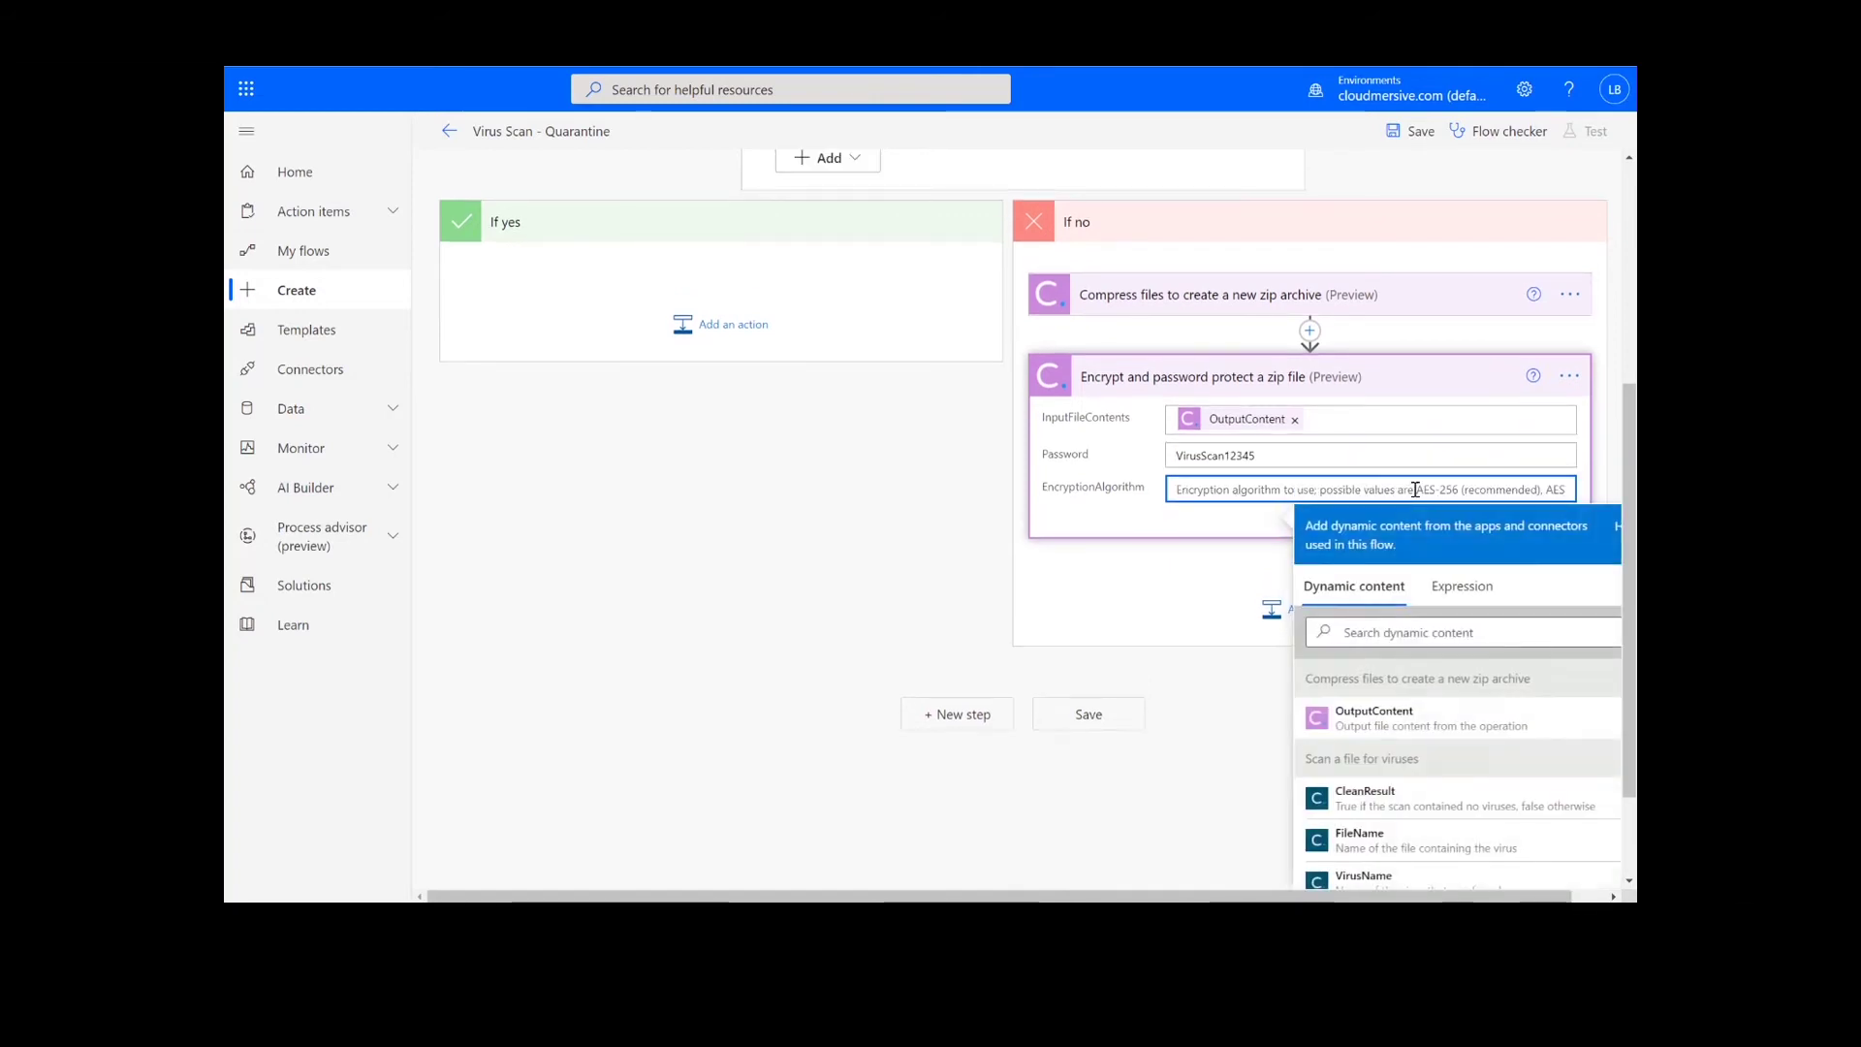
type("AES-")
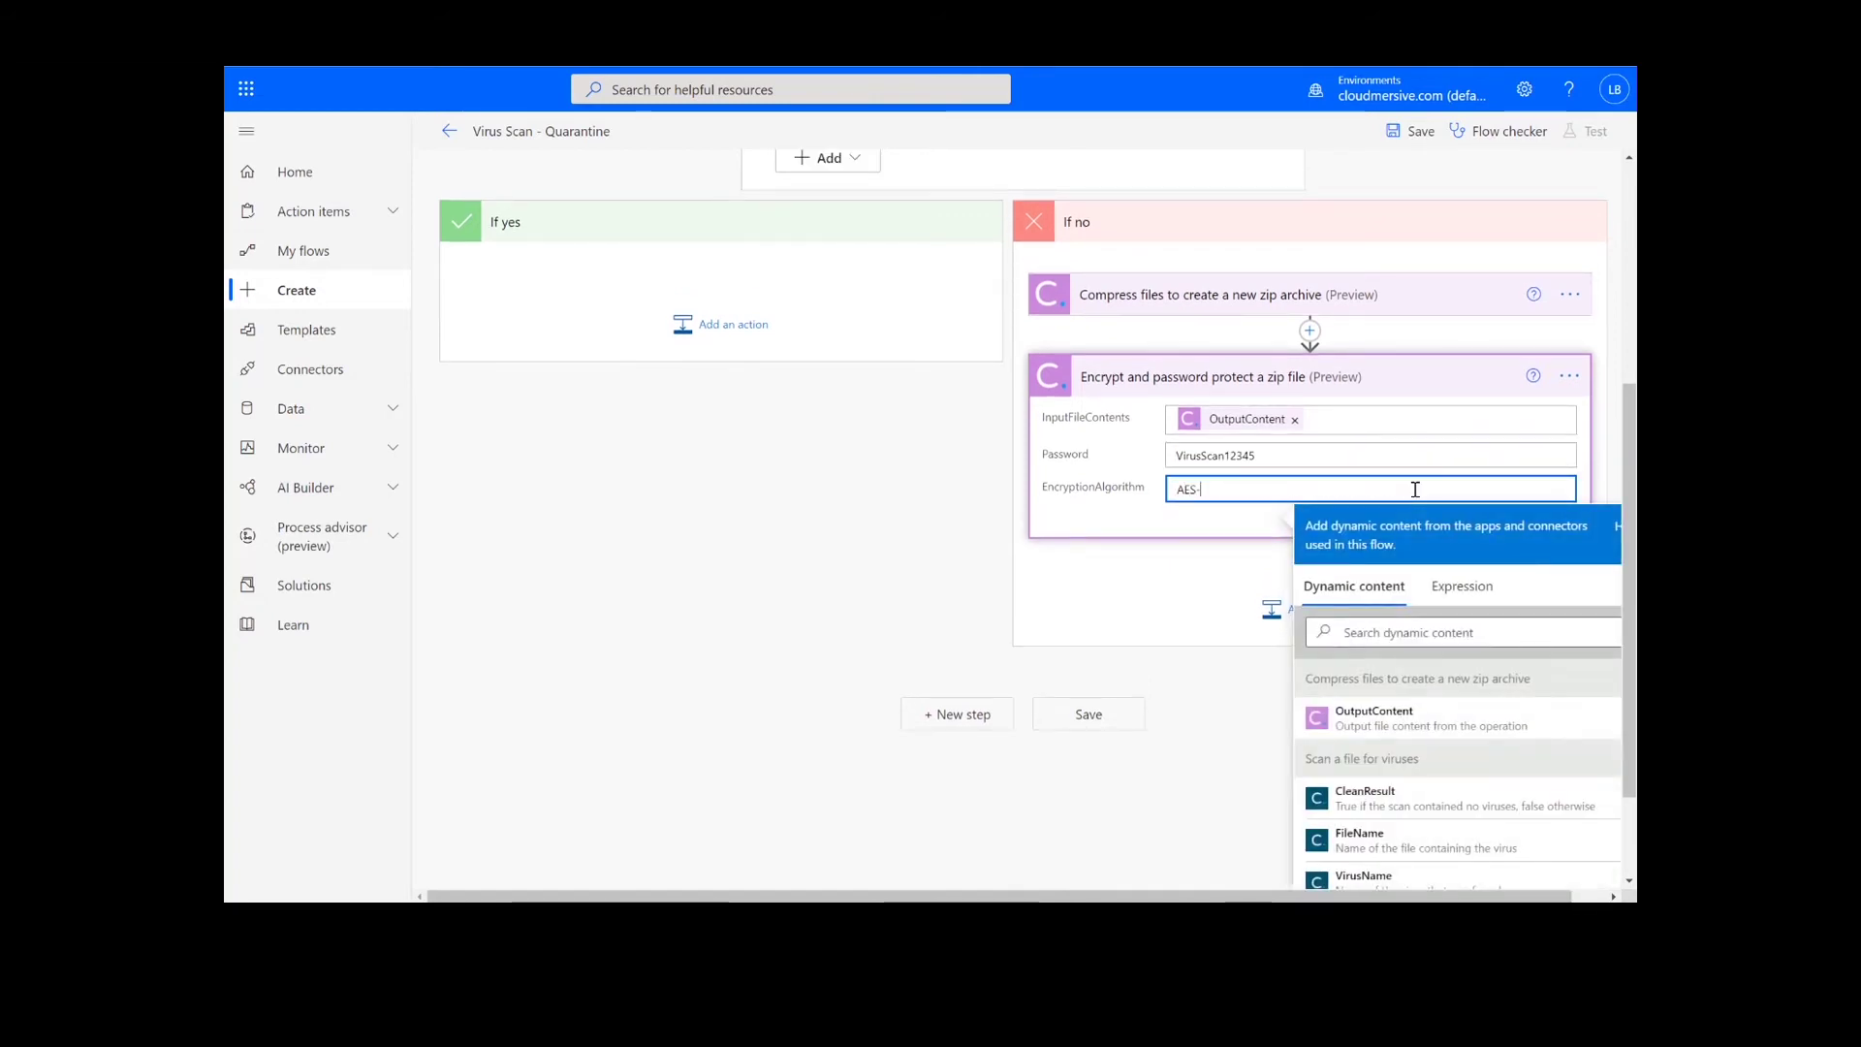
type("256")
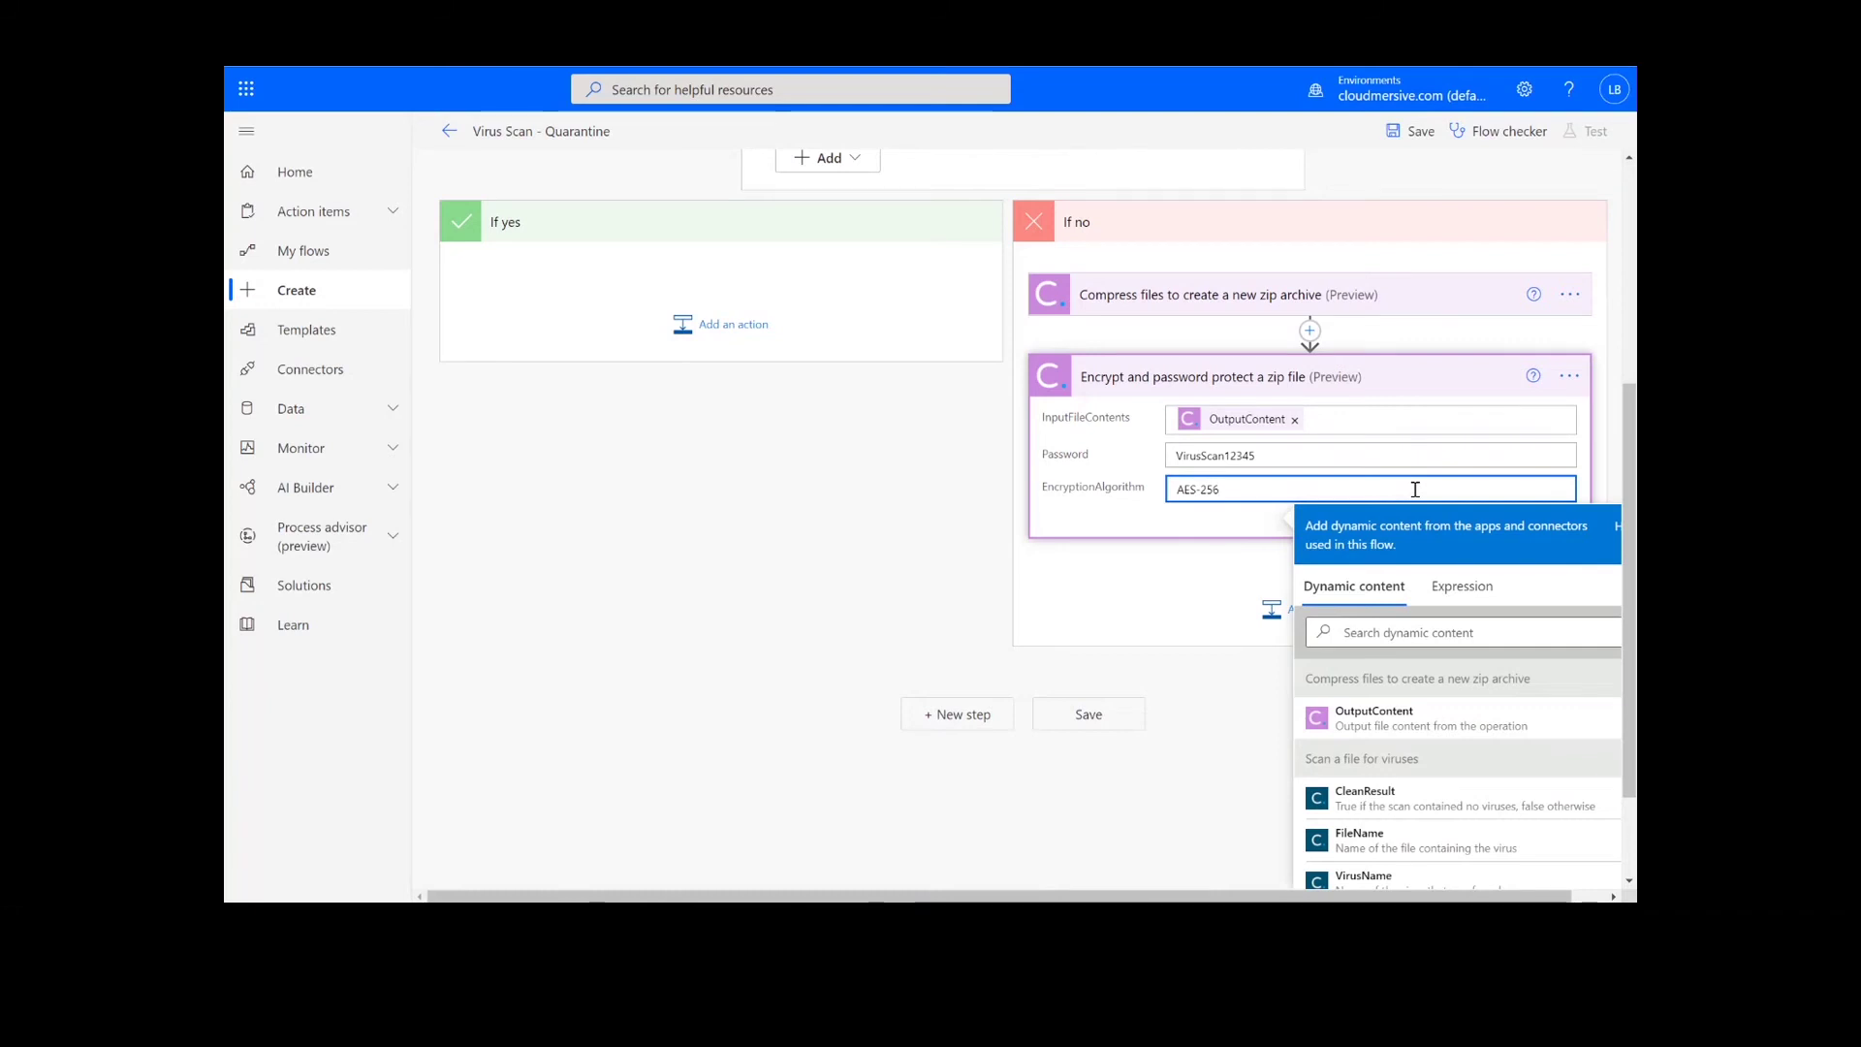
left_click(1443, 387)
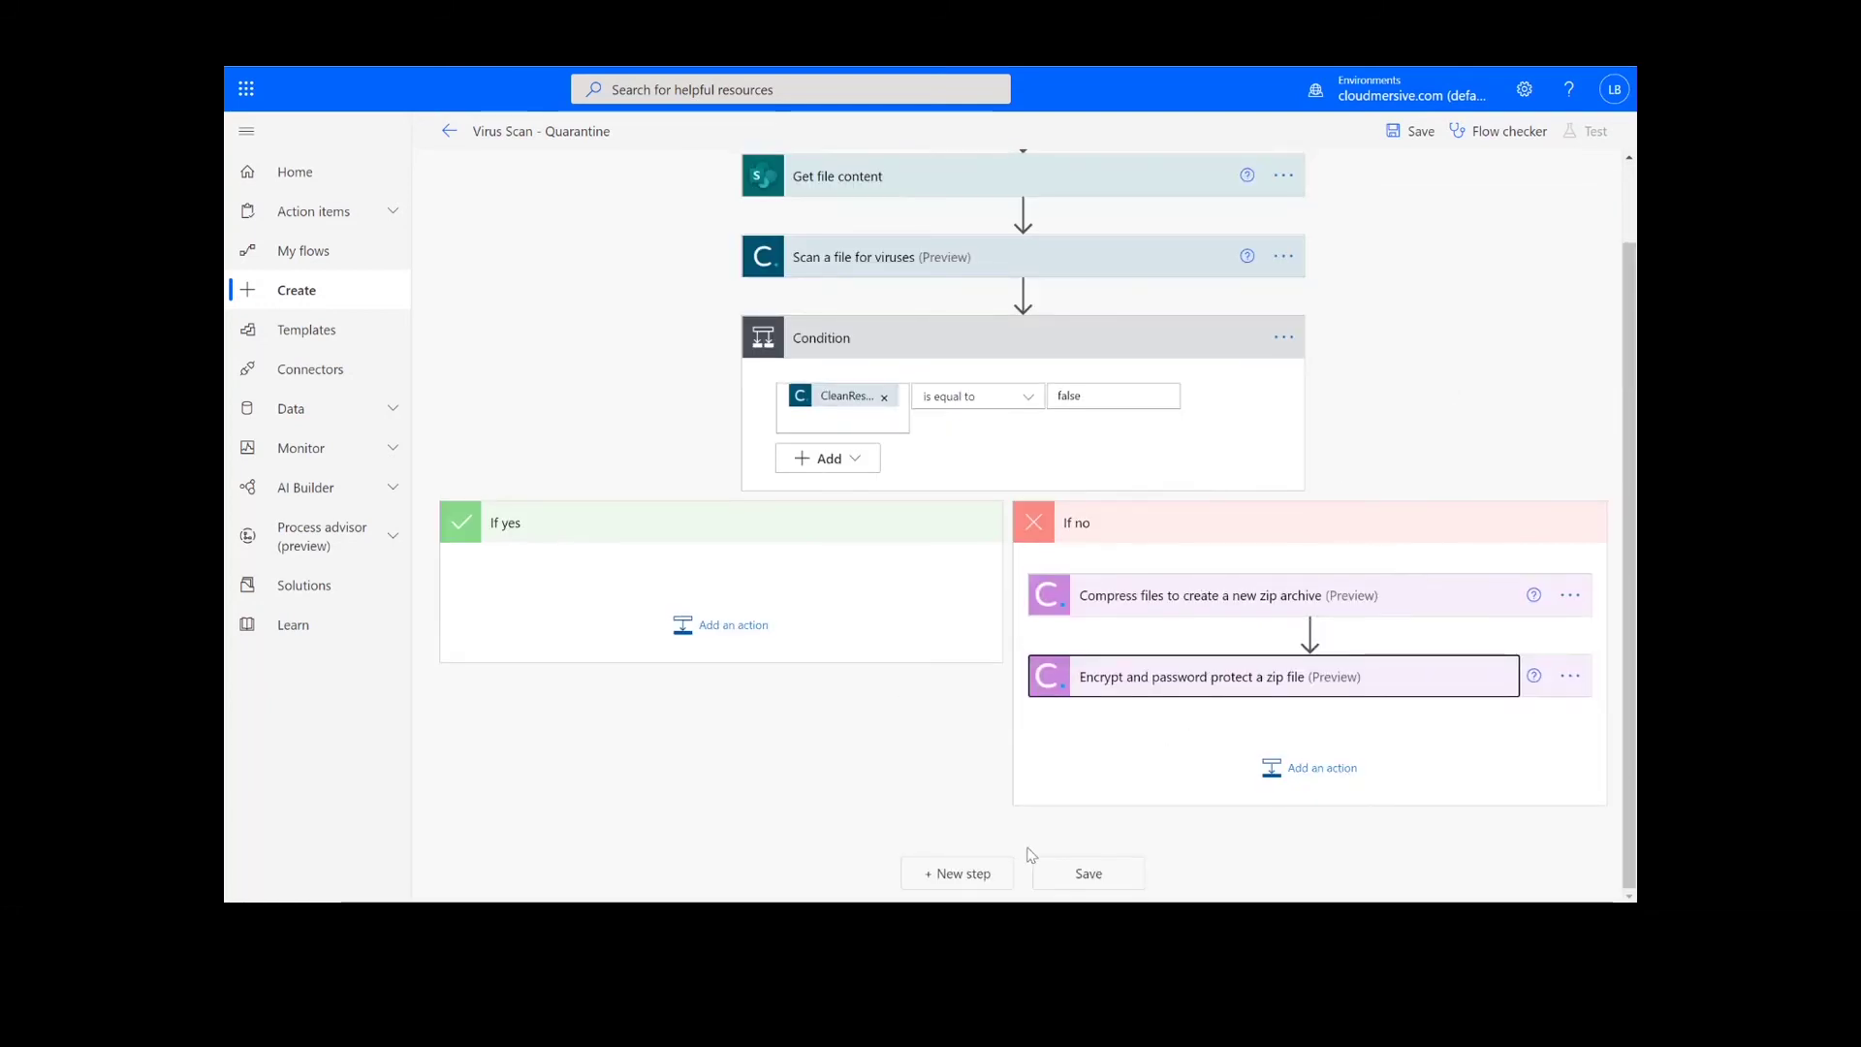
Add a SharePoint 'Create file' step targeting the Content Team site's Test Files folder.
left_click(974, 873)
type("Create file")
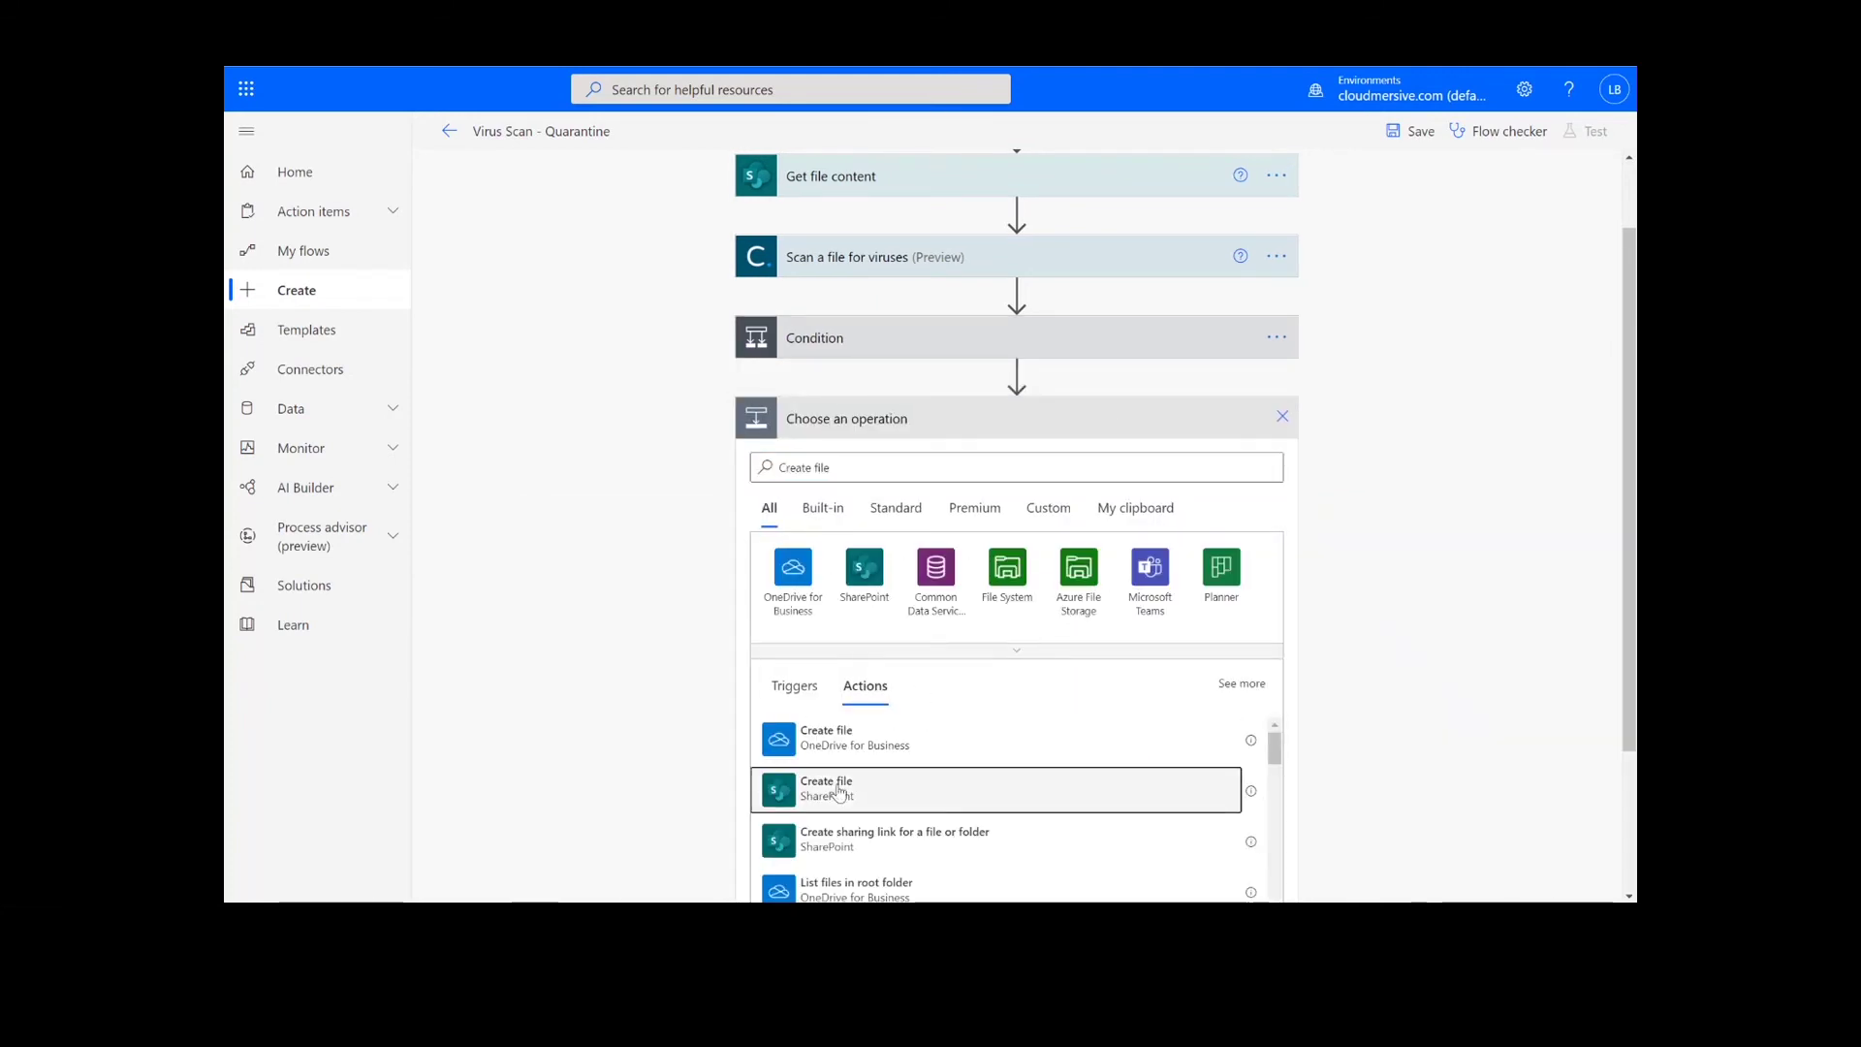
left_click(838, 788)
left_click(1270, 553)
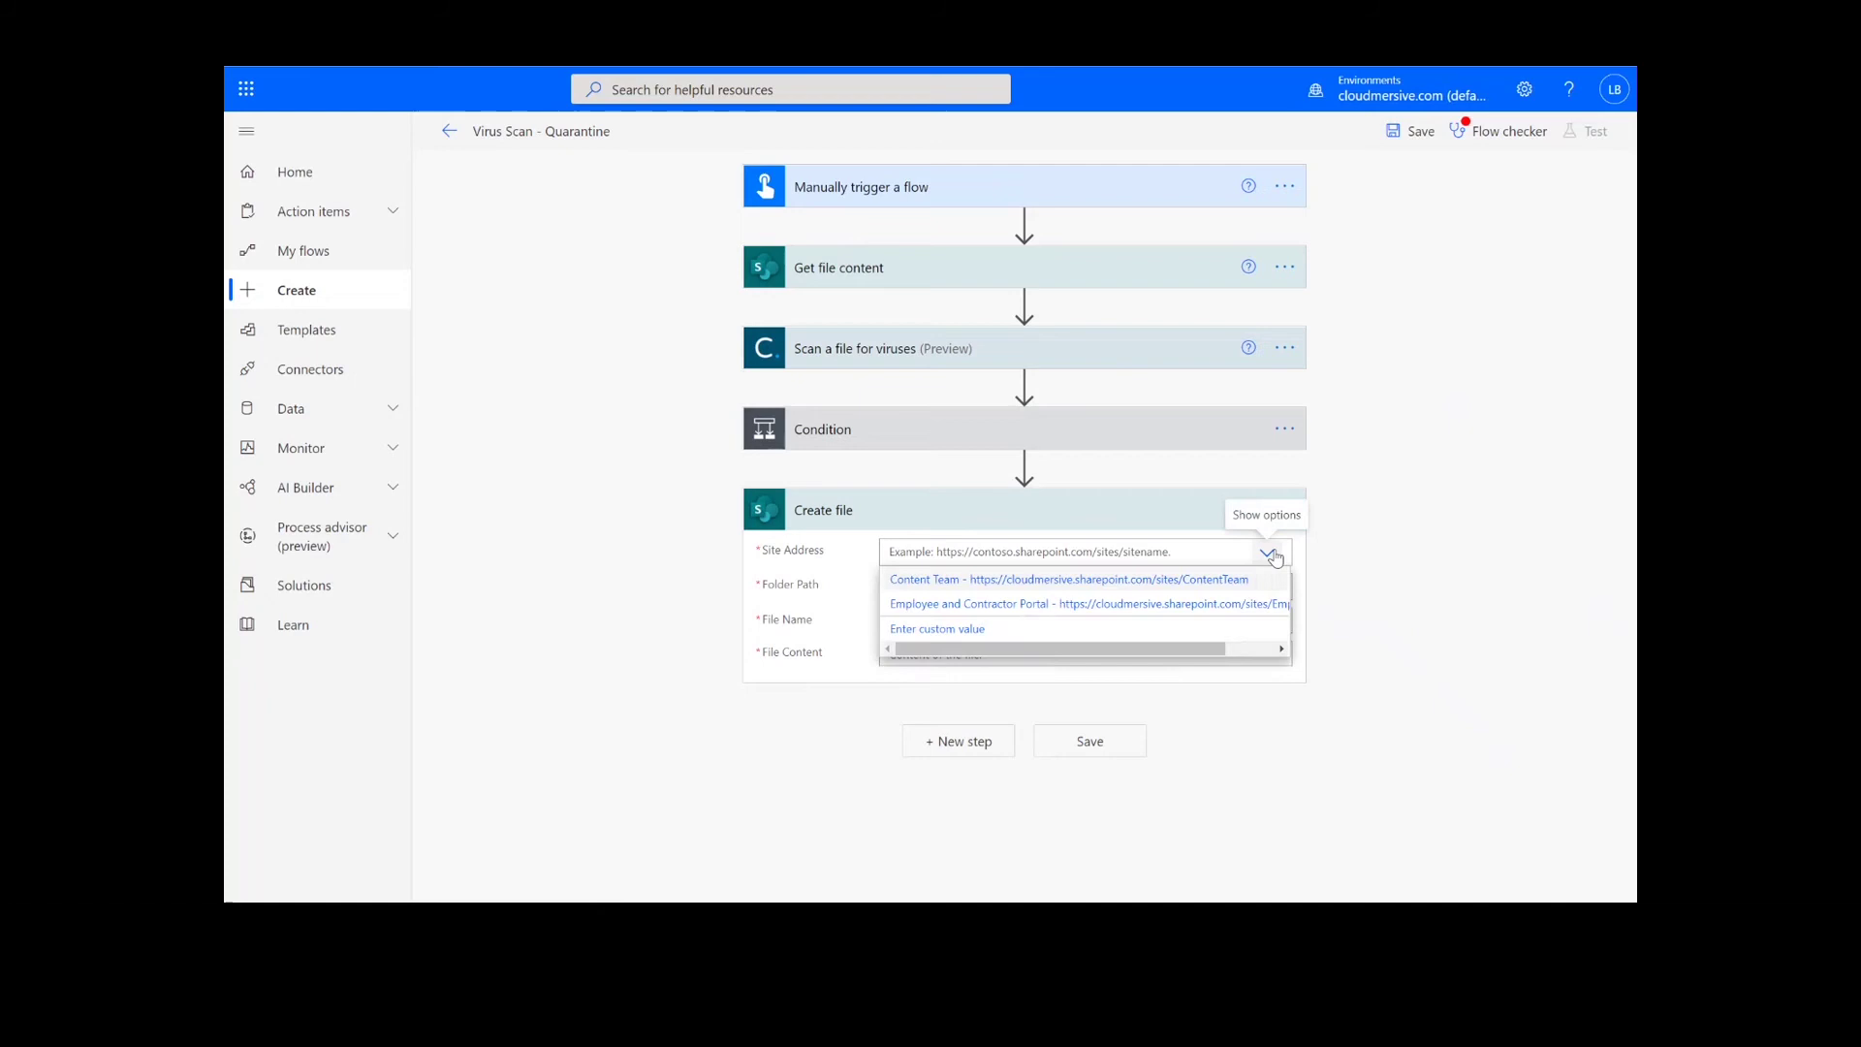
left_click(1225, 583)
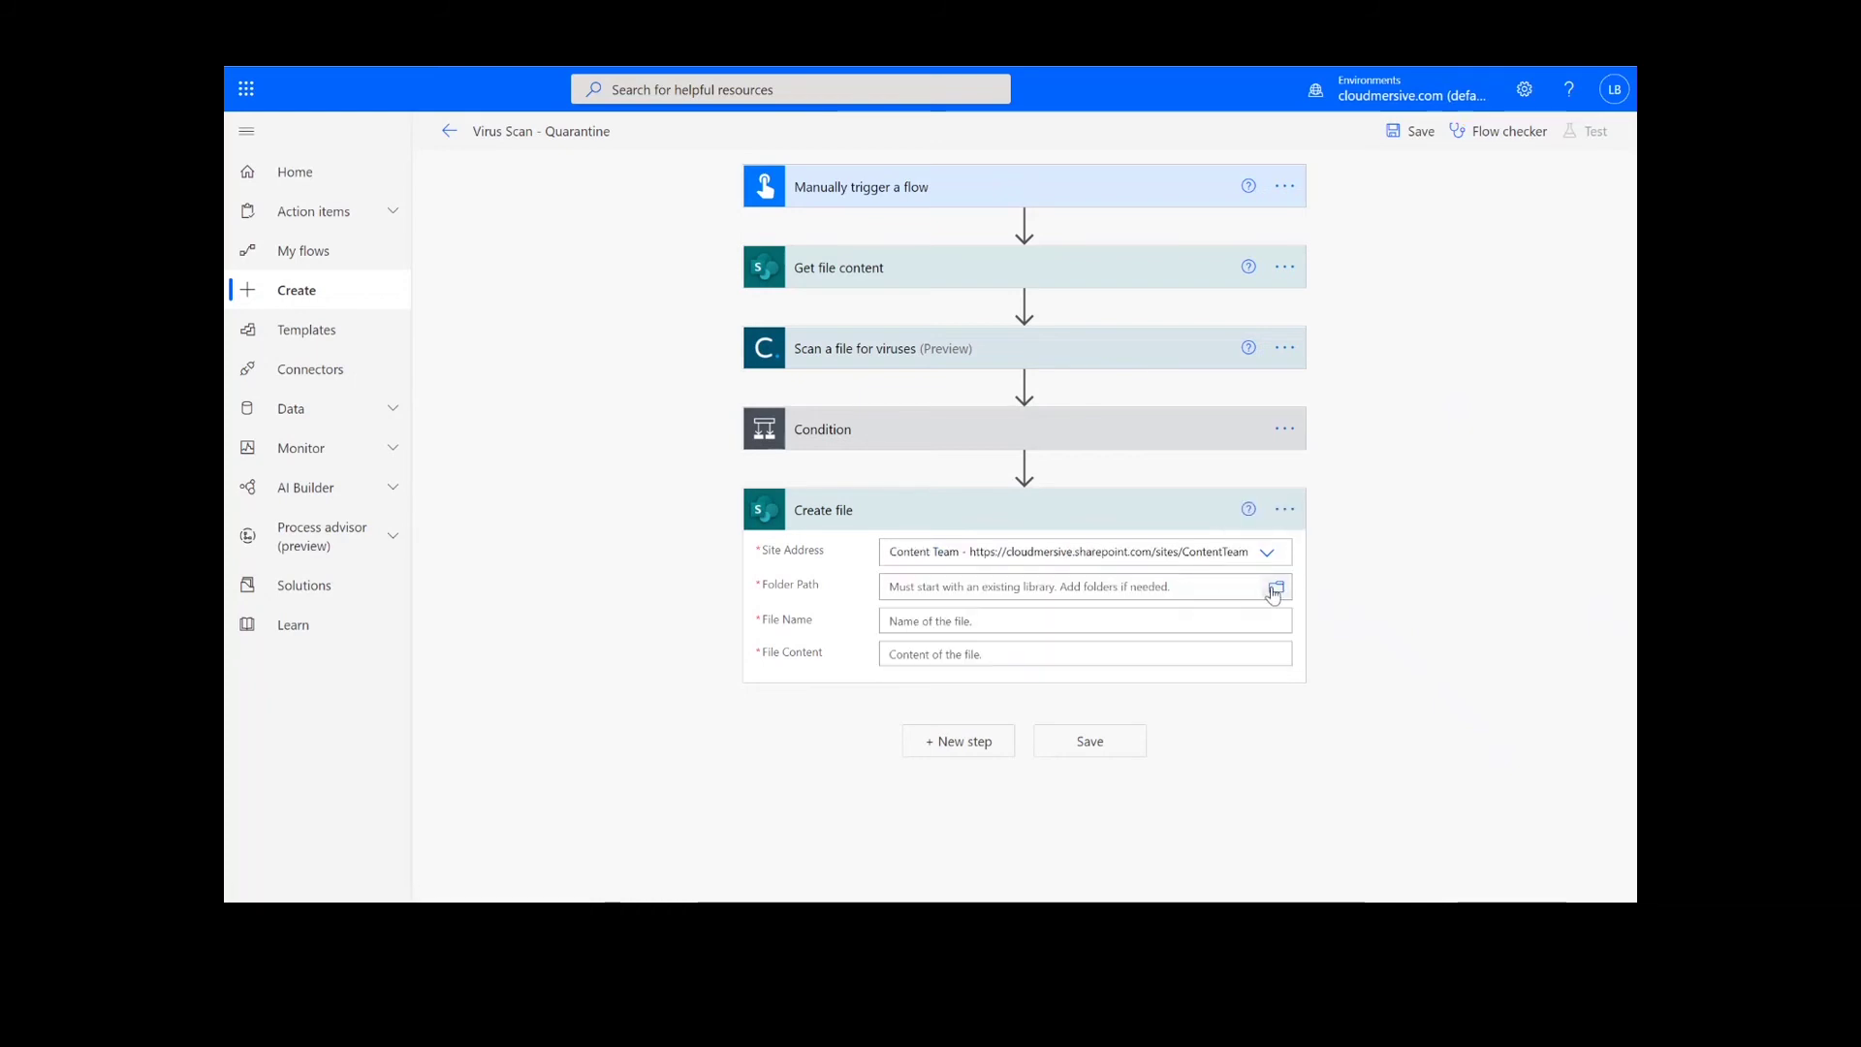
left_click(1276, 590)
scroll(1512, 567, "down", 3)
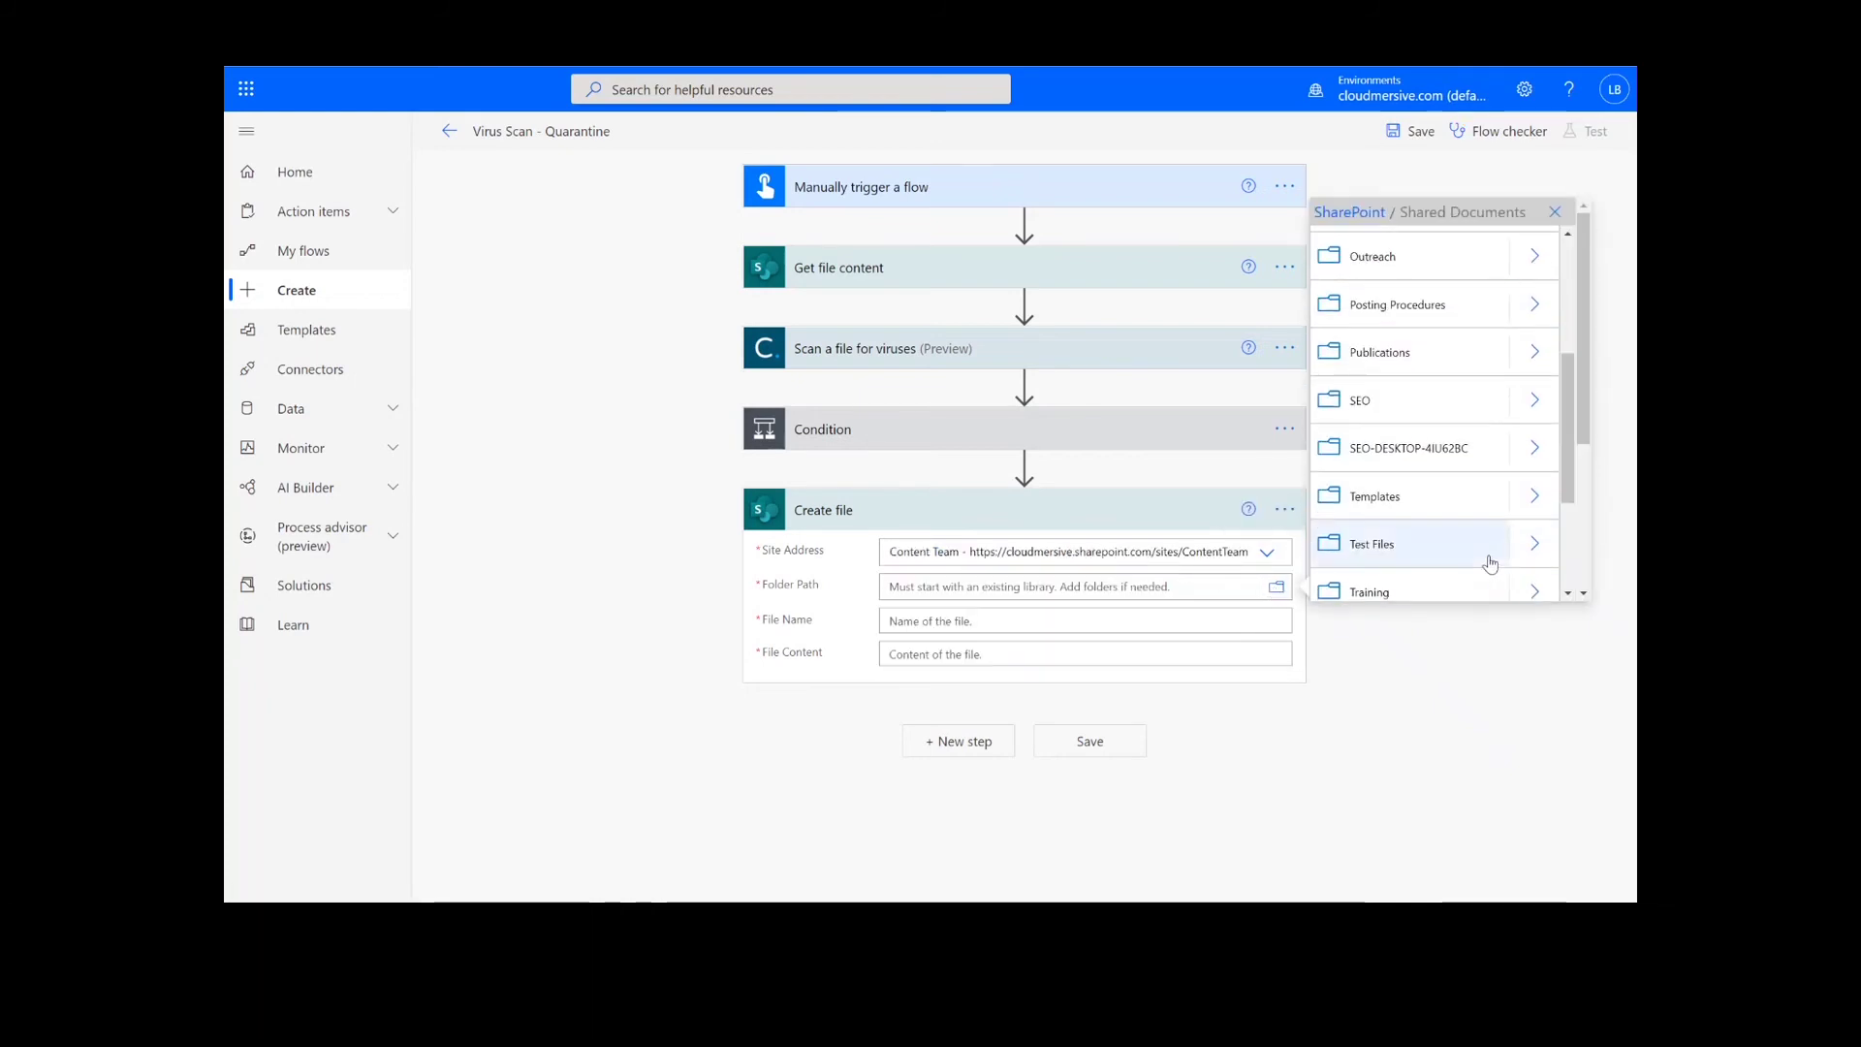
left_click(1487, 560)
Name the file ouput.zip and use the zip OutputContent as its content.
left_click(1009, 637)
type("ouput.zip")
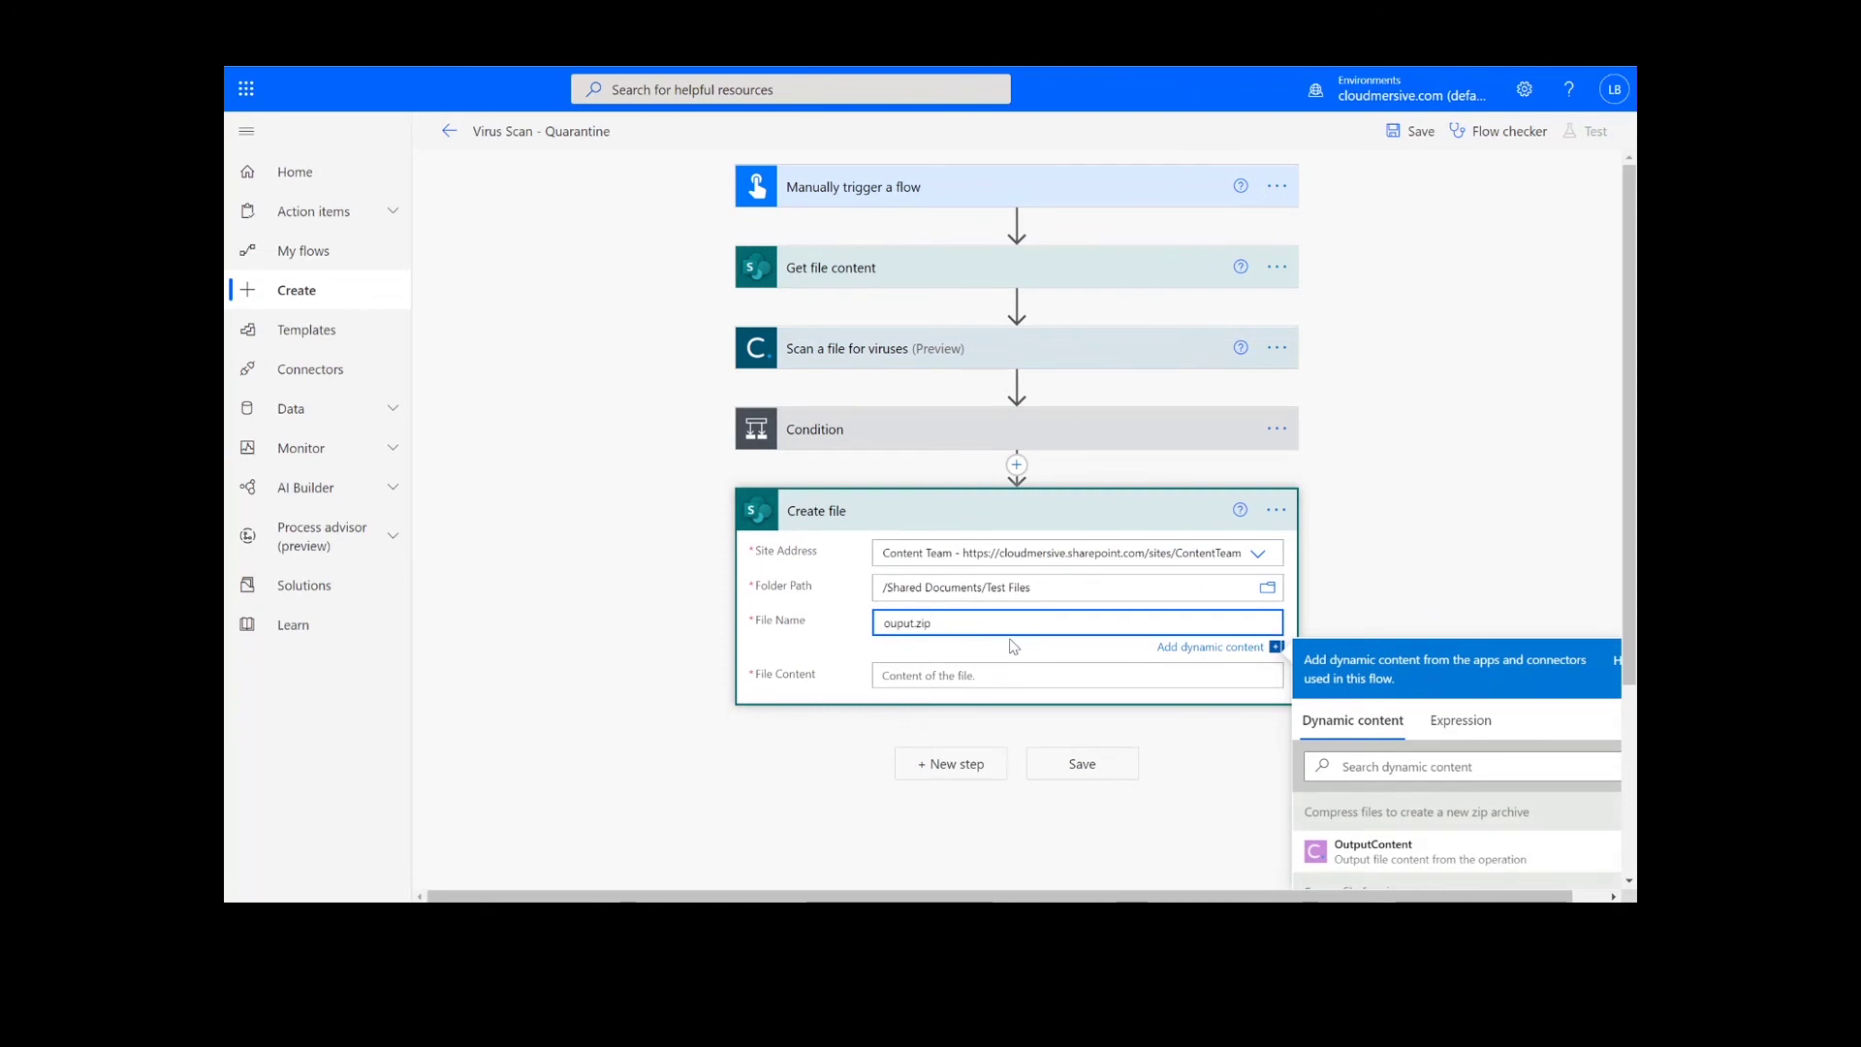
key("Tab")
left_click(973, 681)
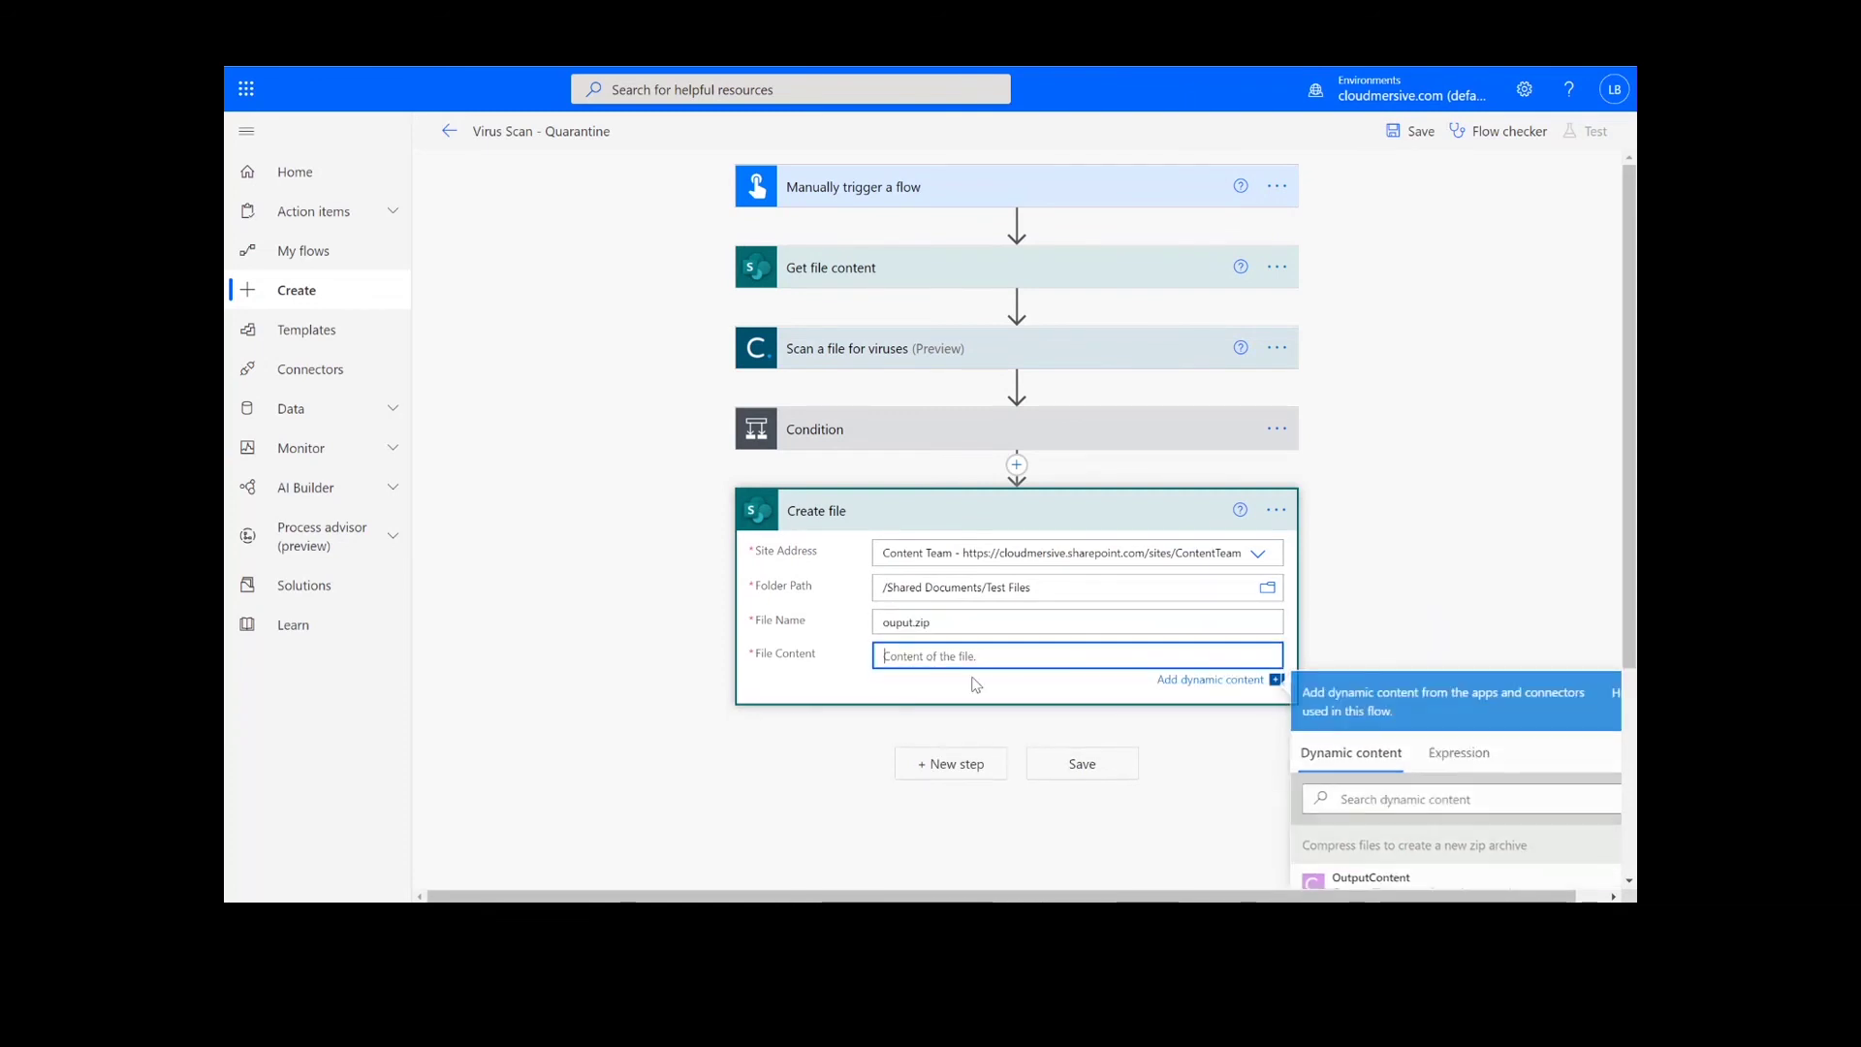
scroll(1421, 805, "down", 2)
left_click(1421, 790)
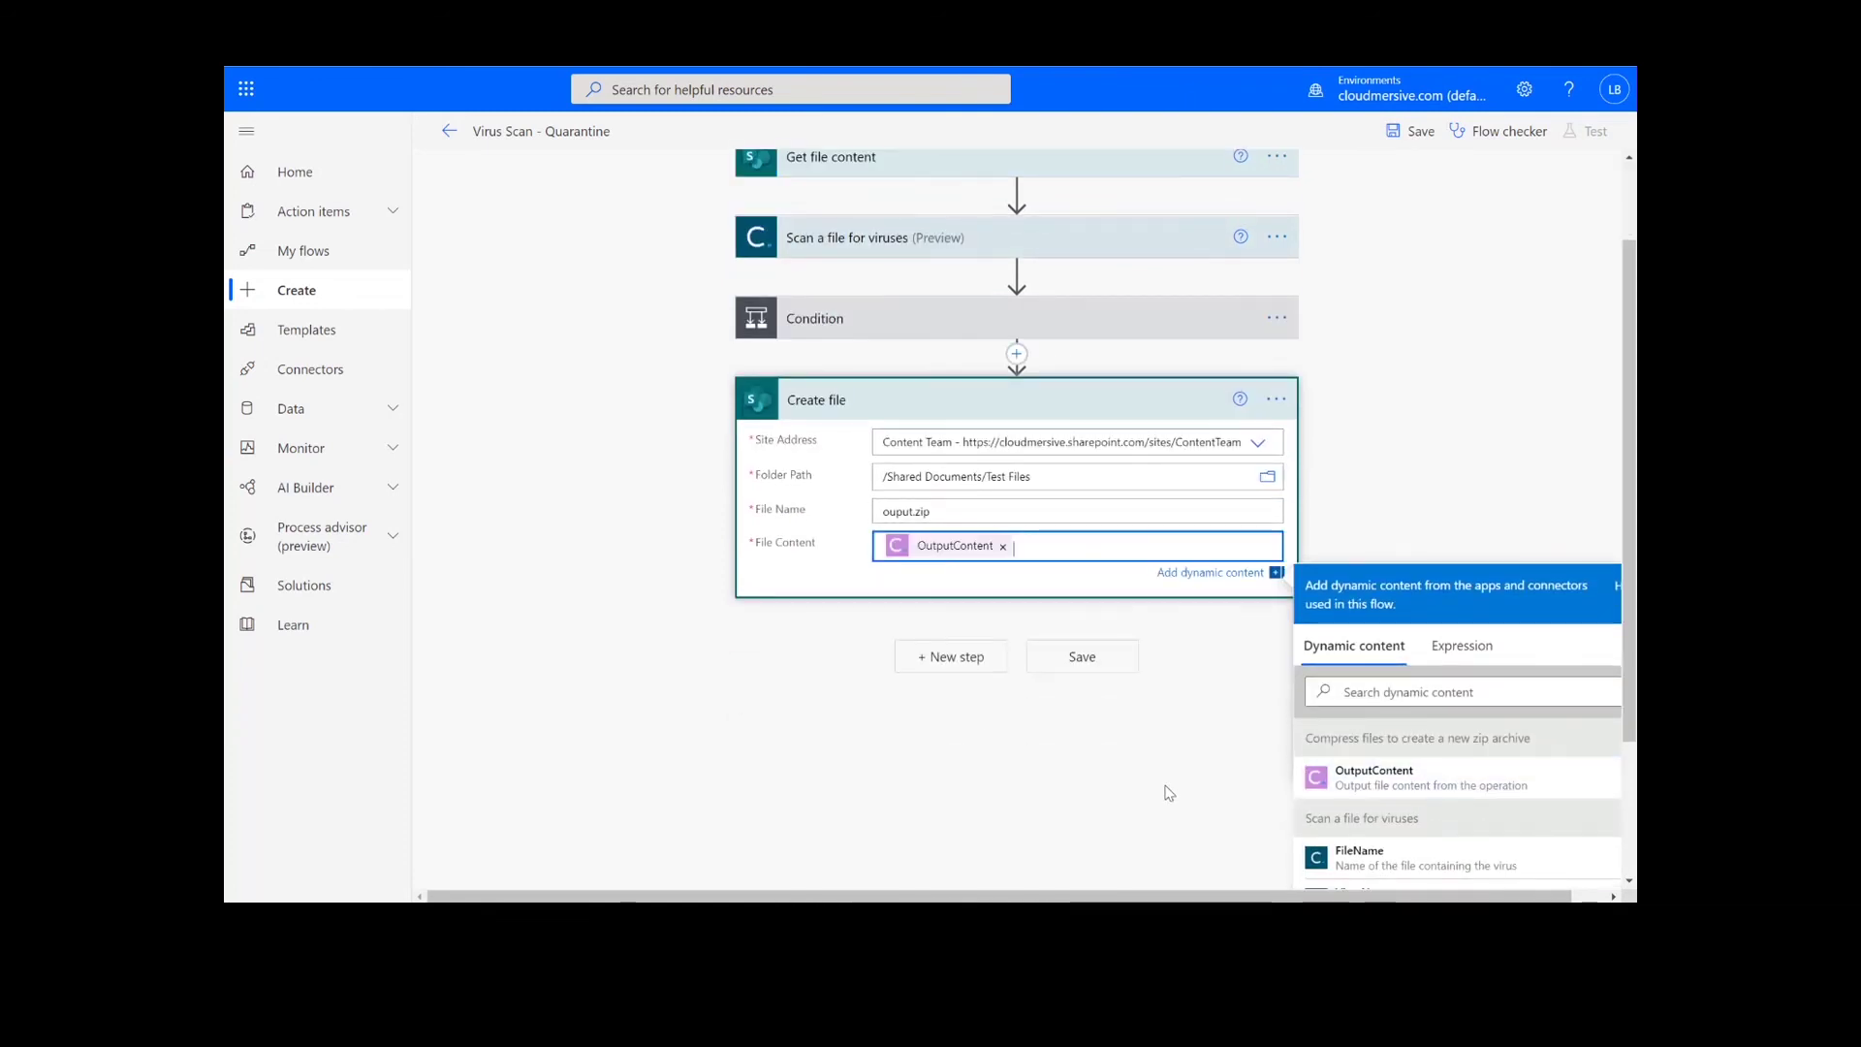
Save the flow and run a manual test through Test > Manually > Run flow.
left_click(1101, 664)
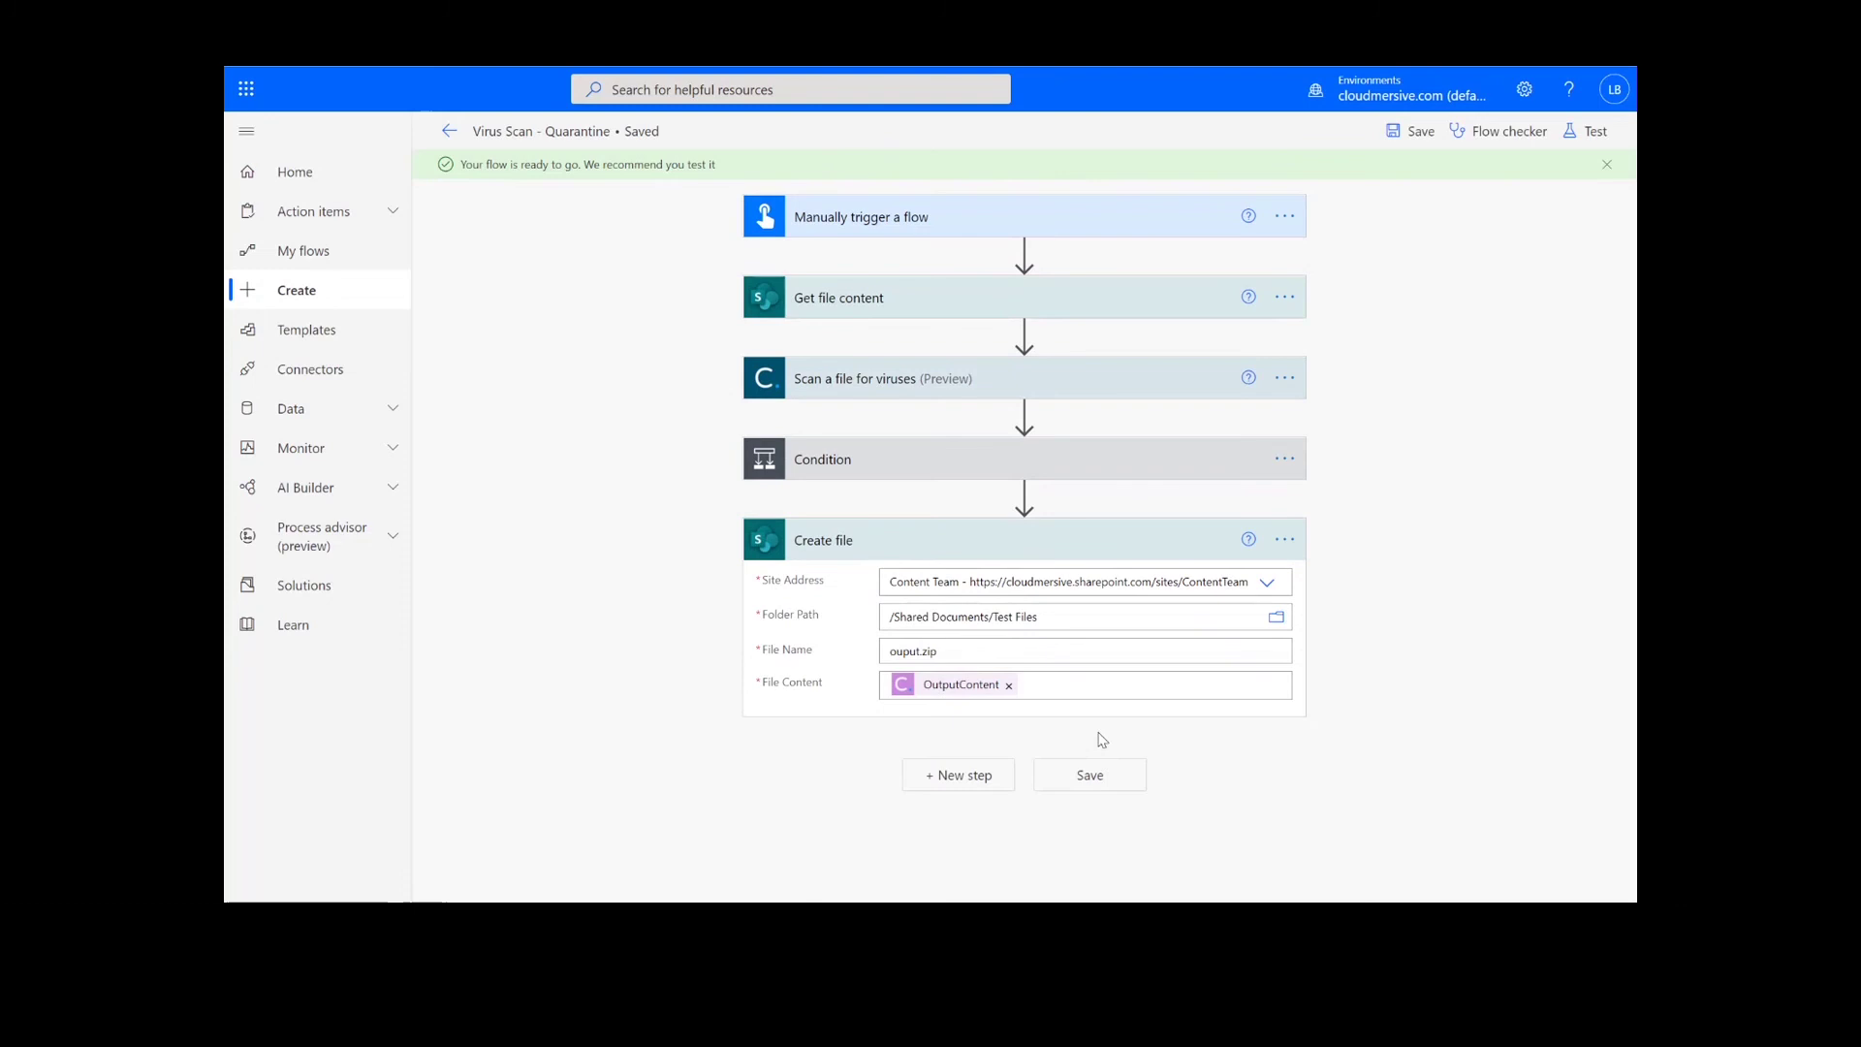
left_click(1589, 131)
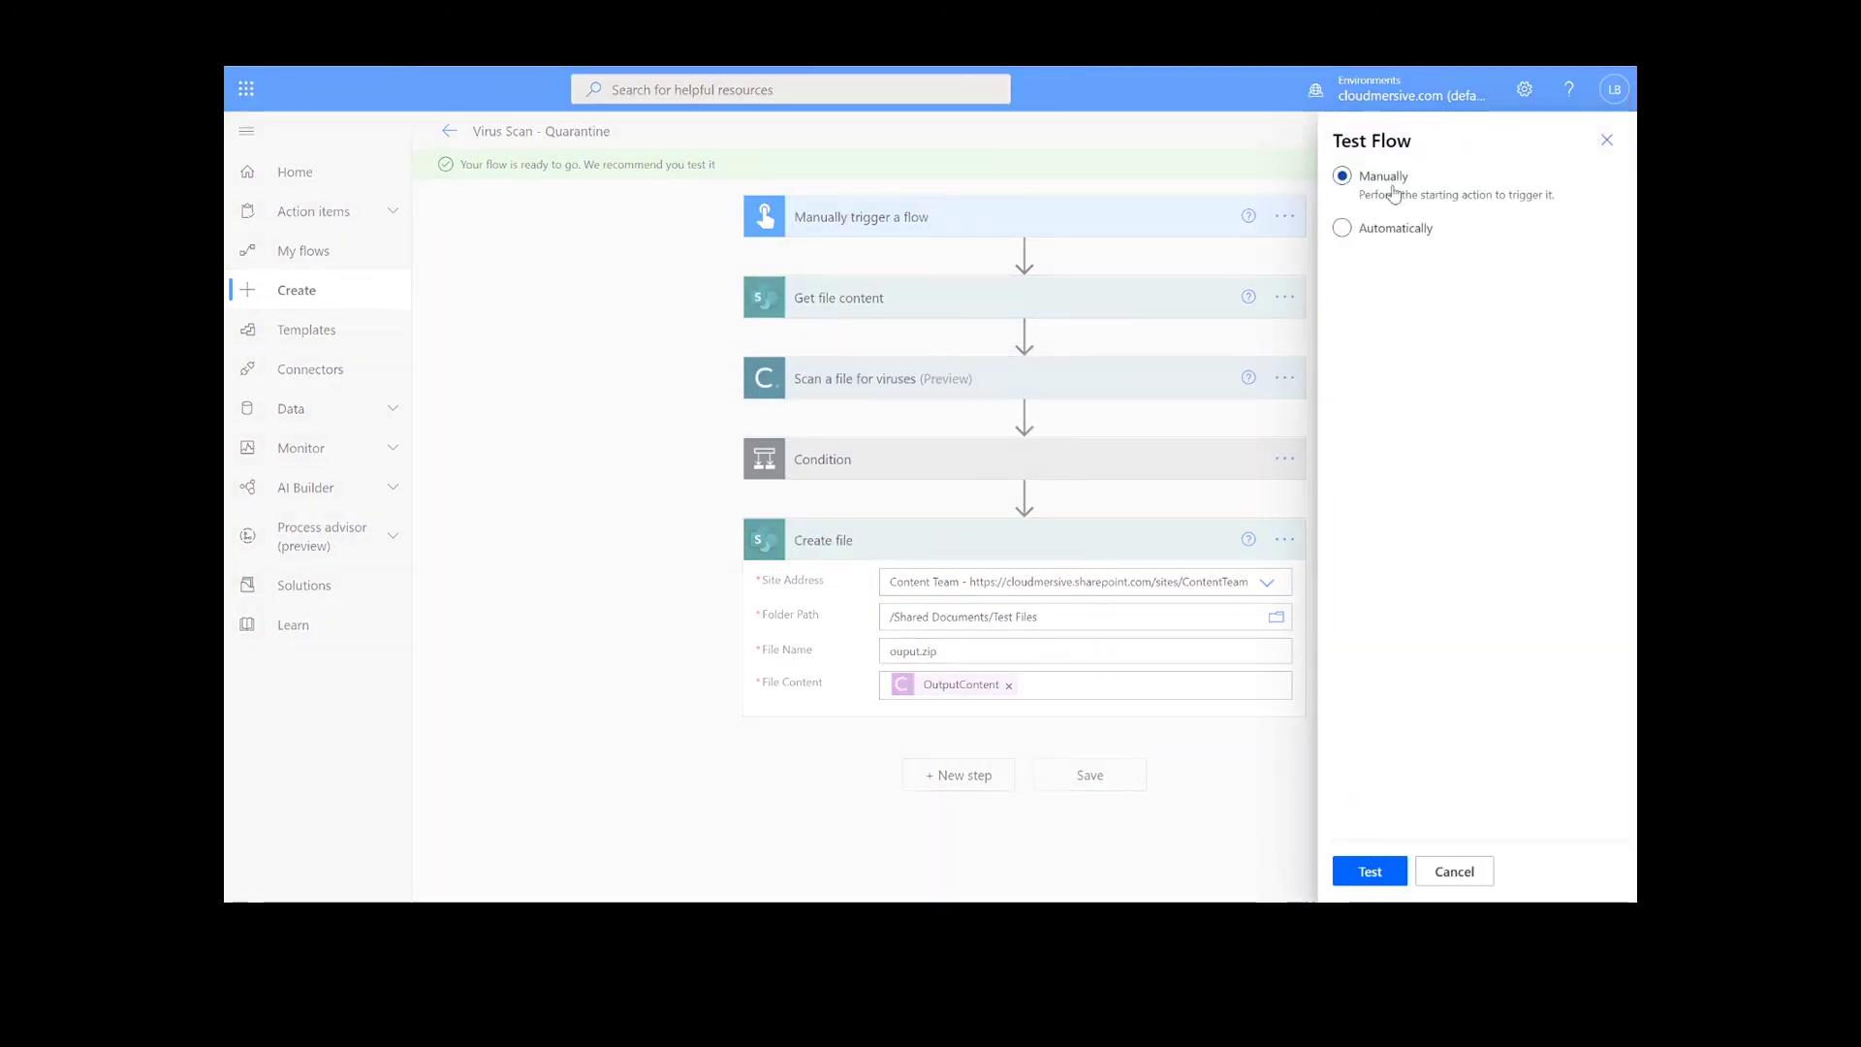
left_click(1367, 872)
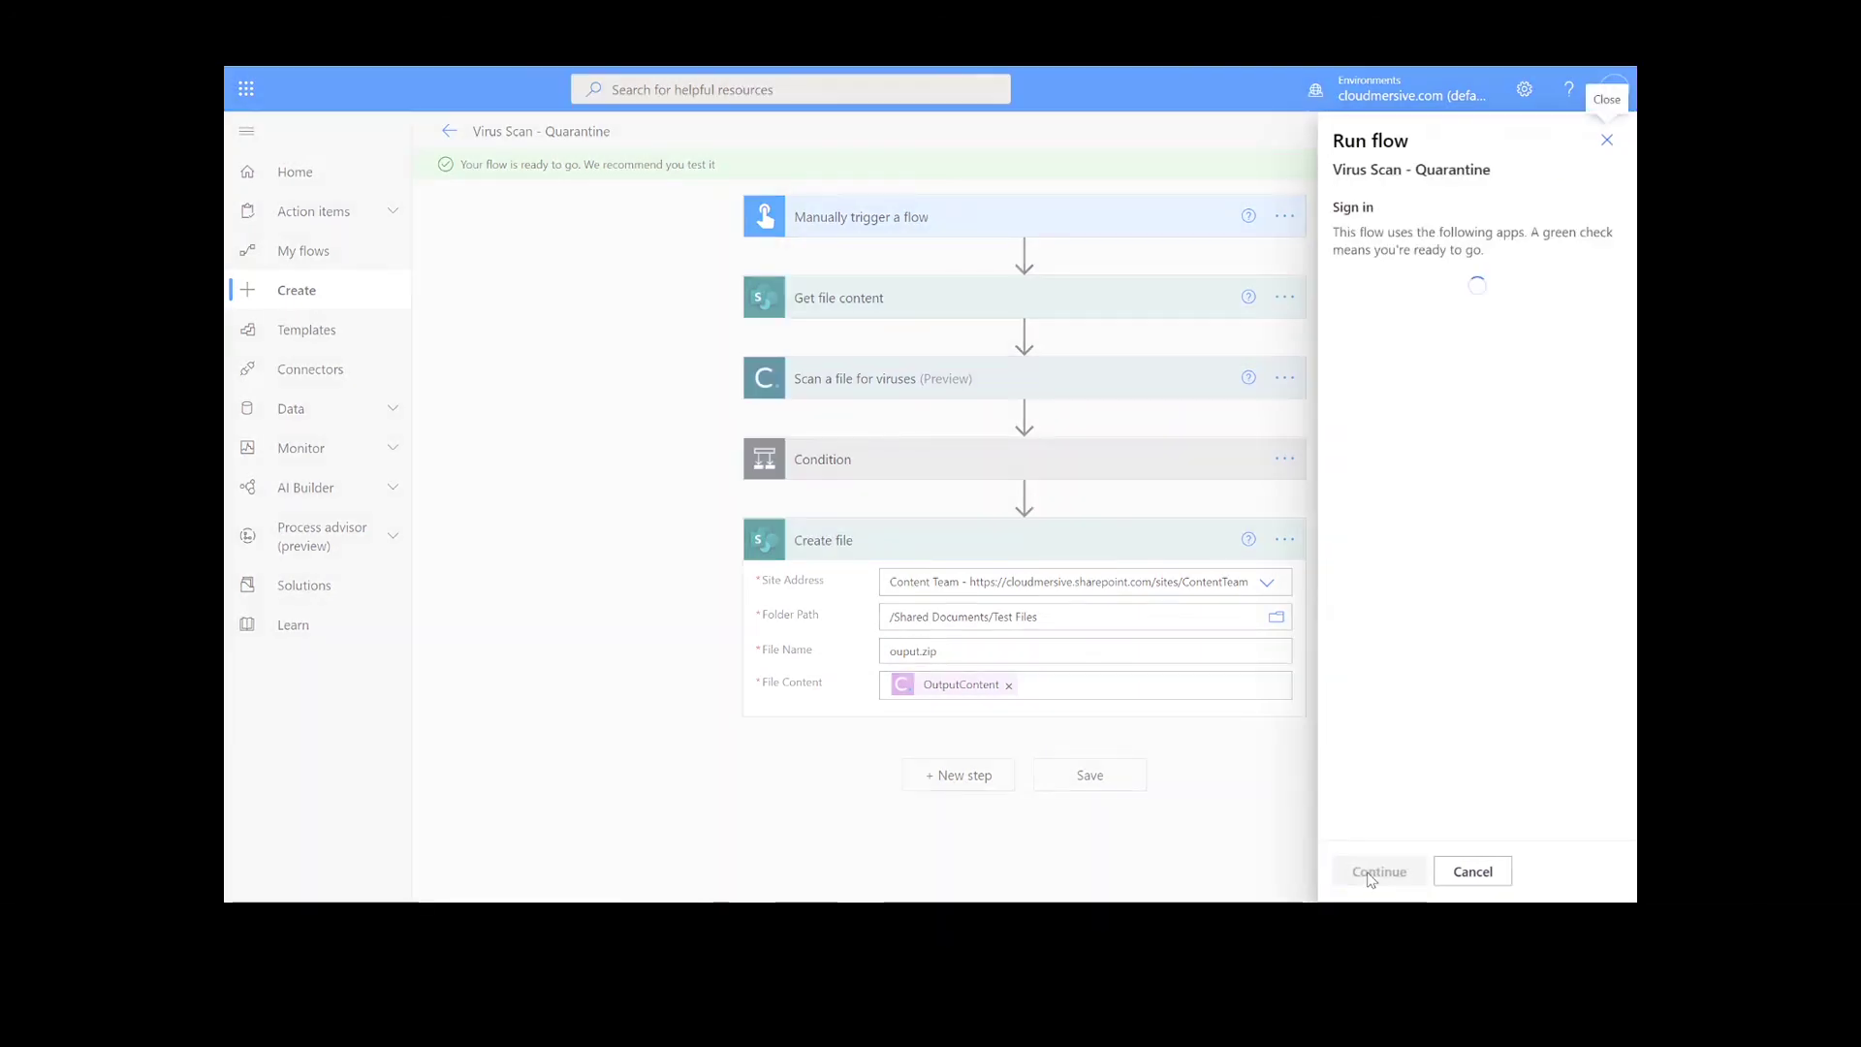
left_click(1370, 872)
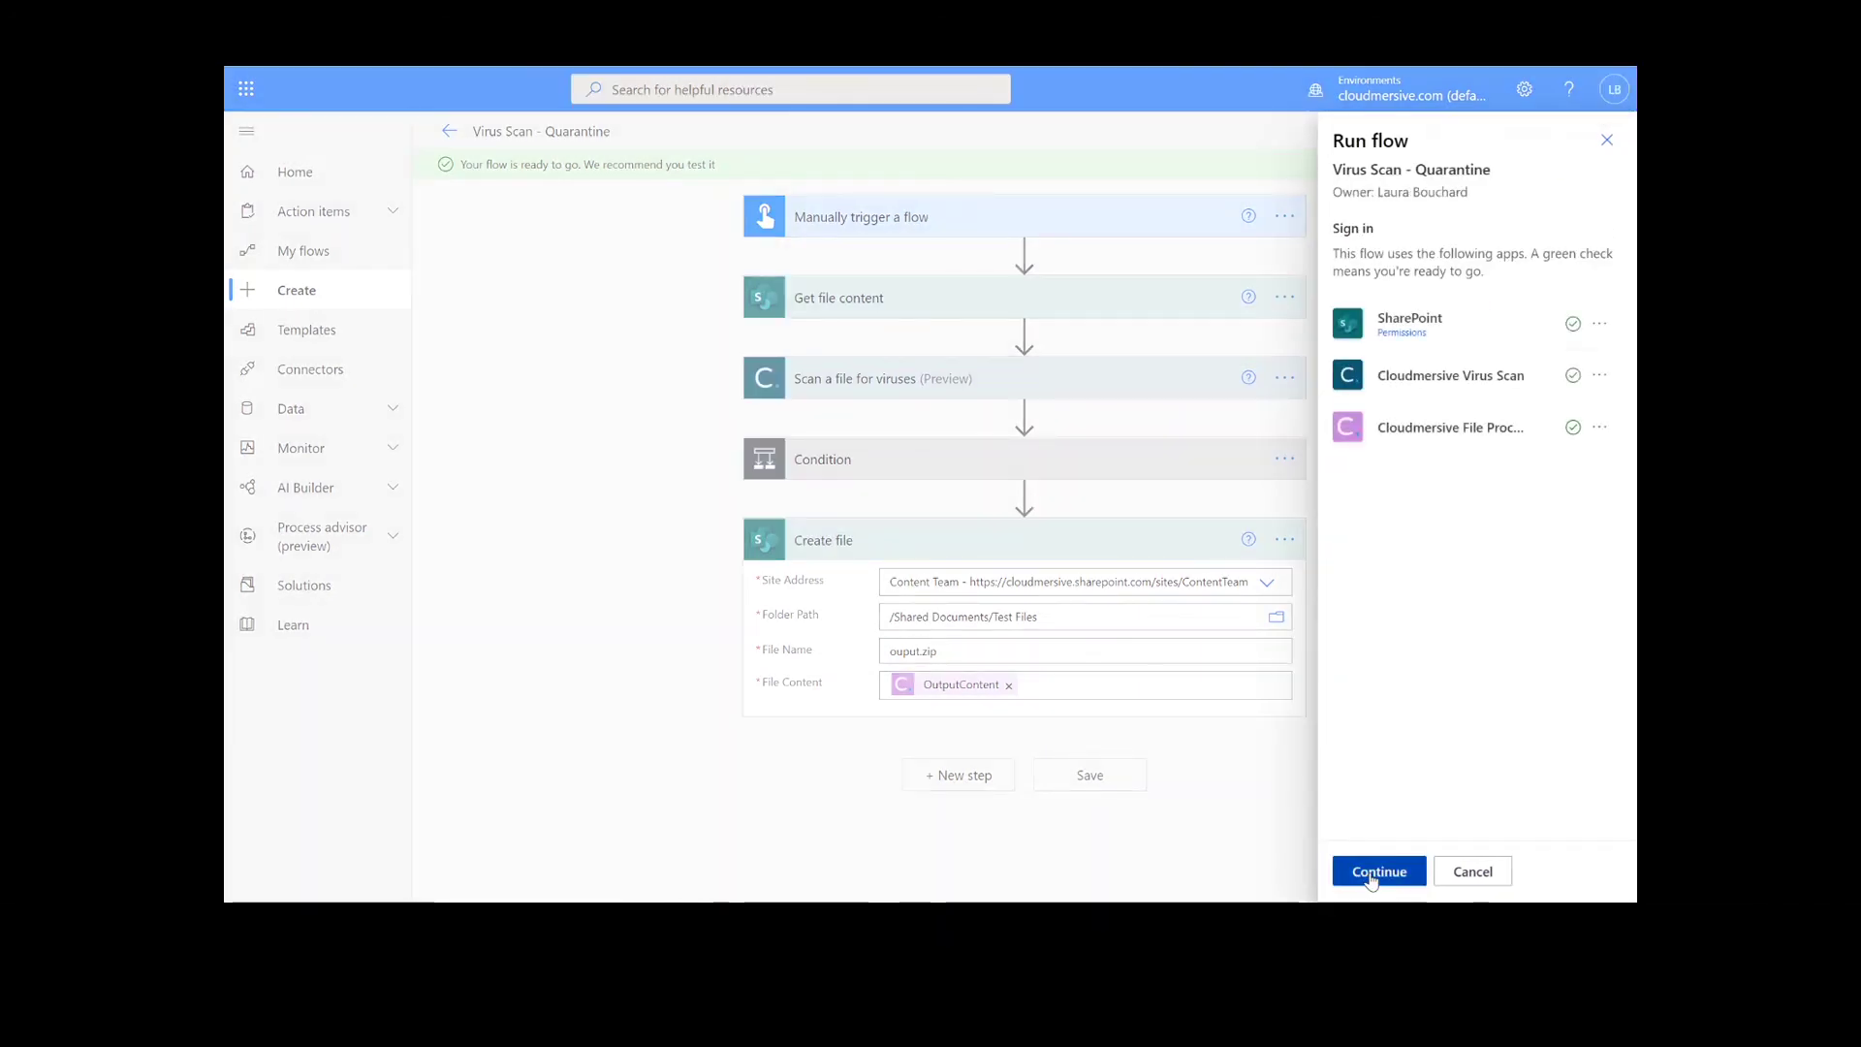
left_click(1371, 876)
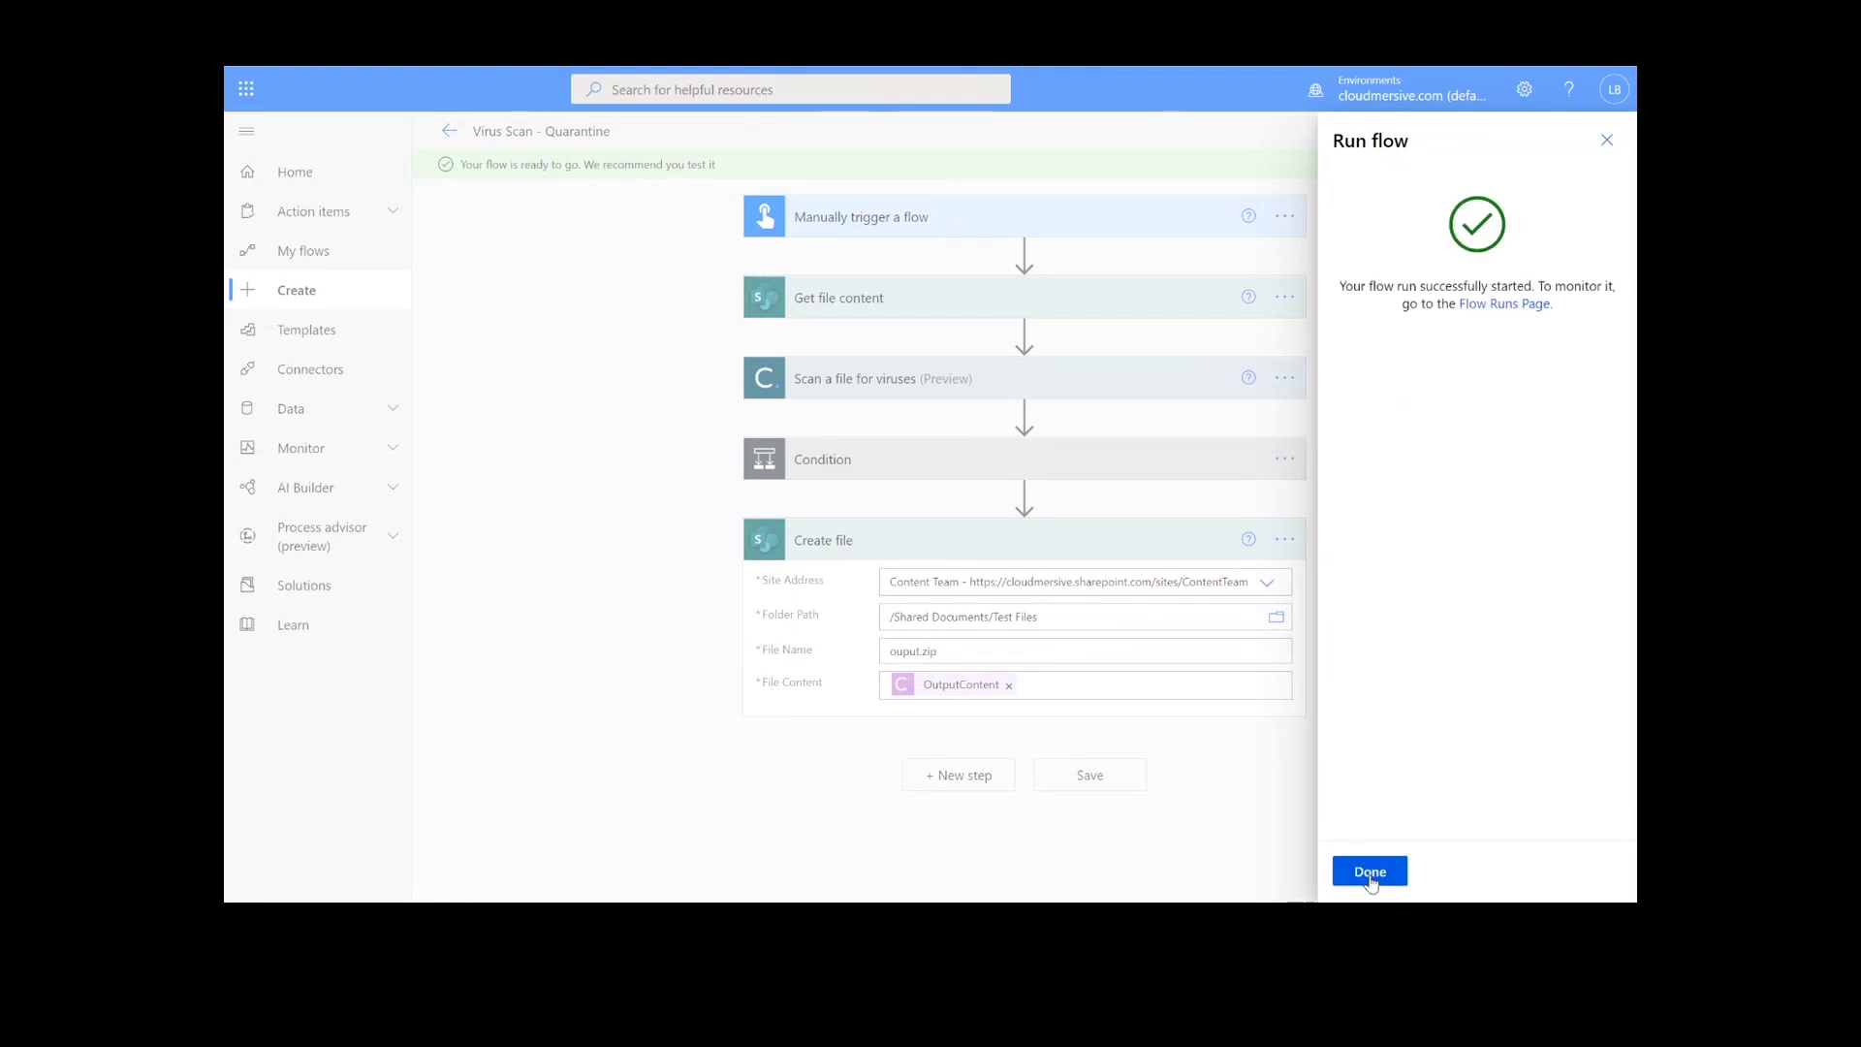
left_click(1370, 871)
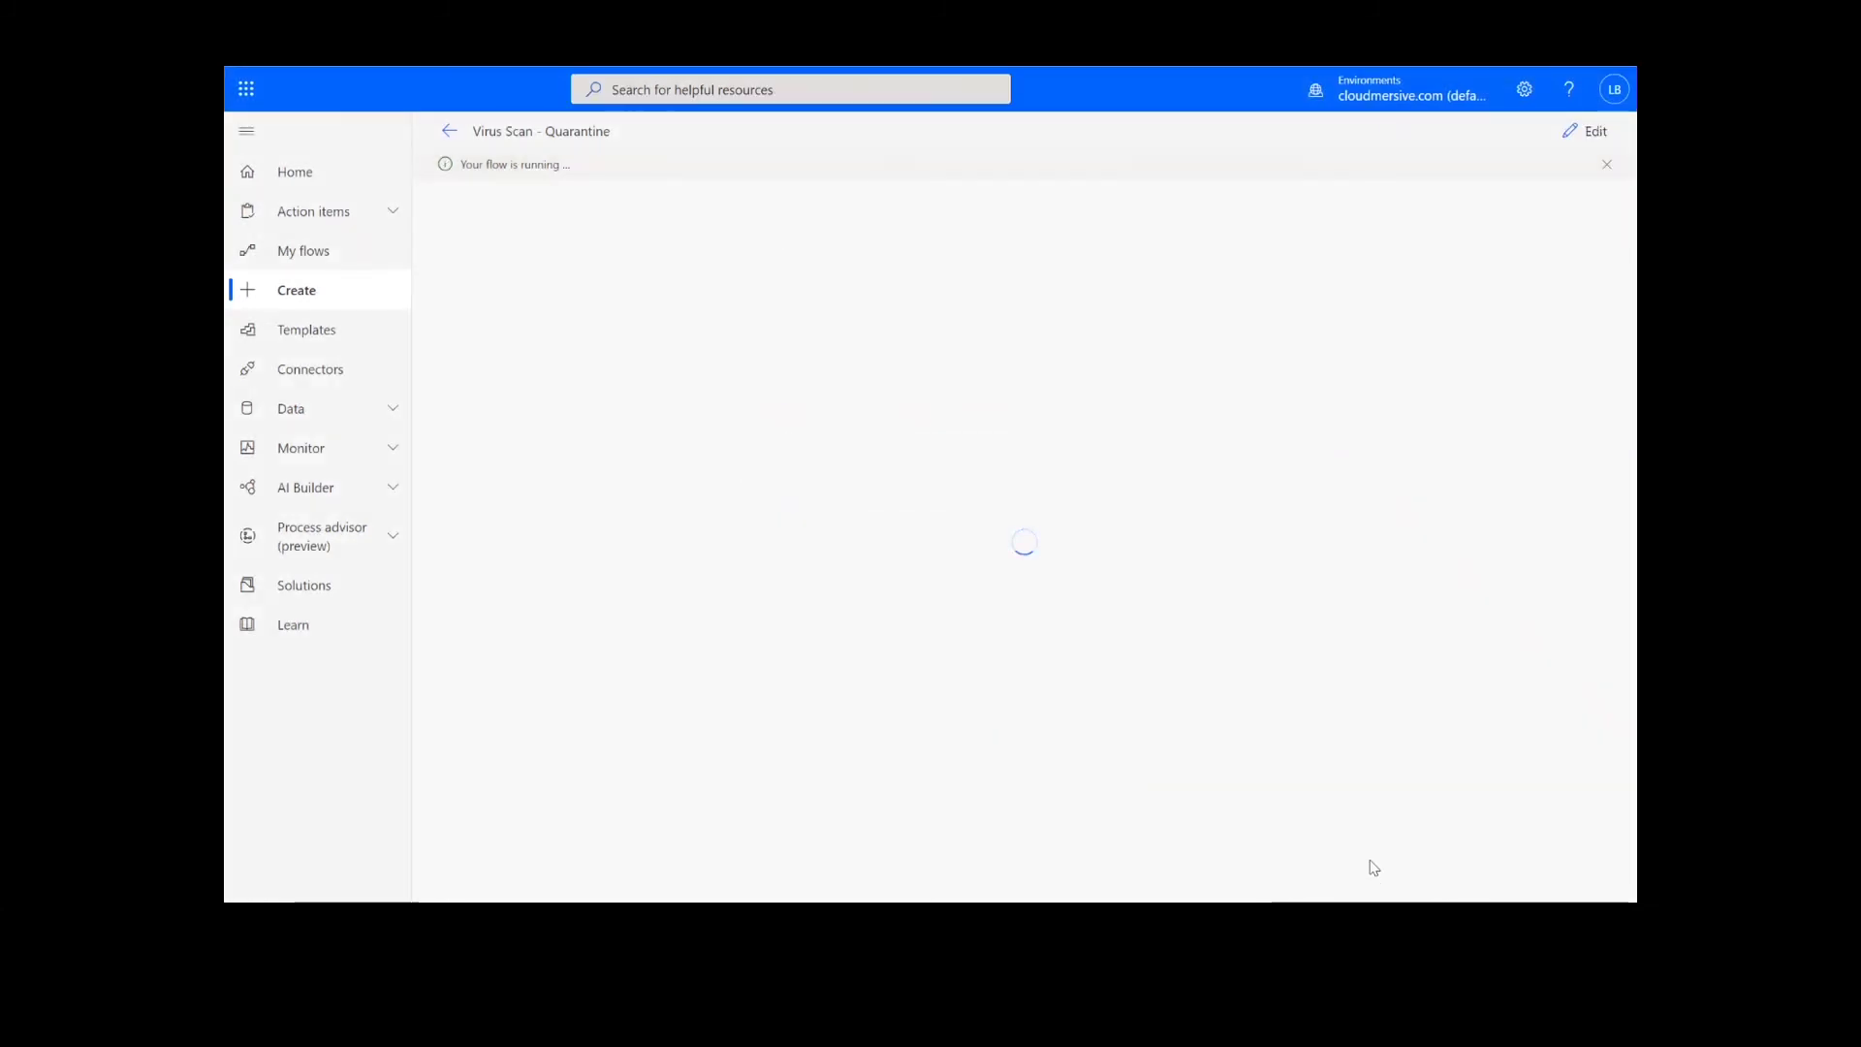